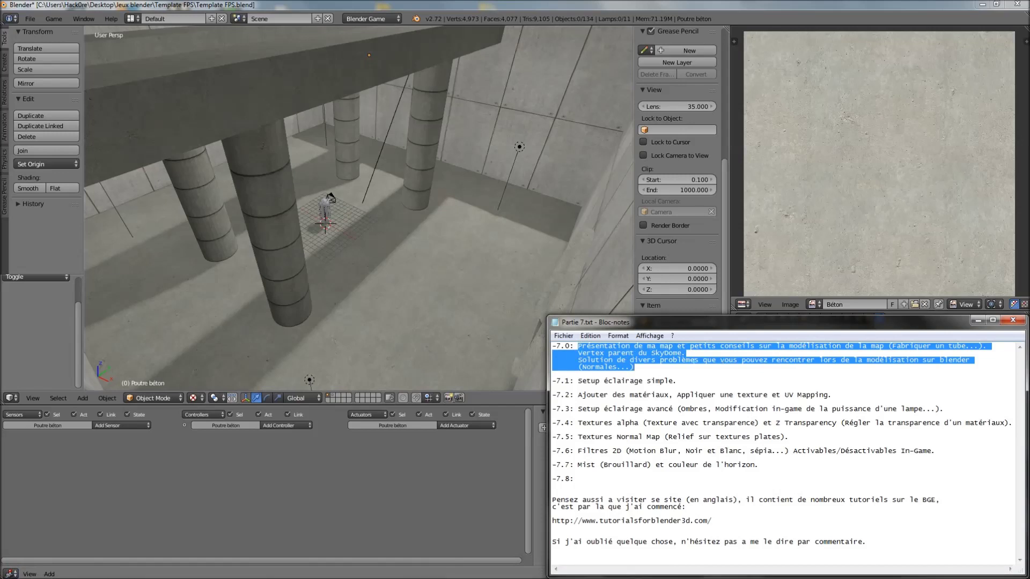
- Review the SkyDome vertex parent line in section 7.0 of the notes and inspect the concrete pit around the pillars
click(694, 367)
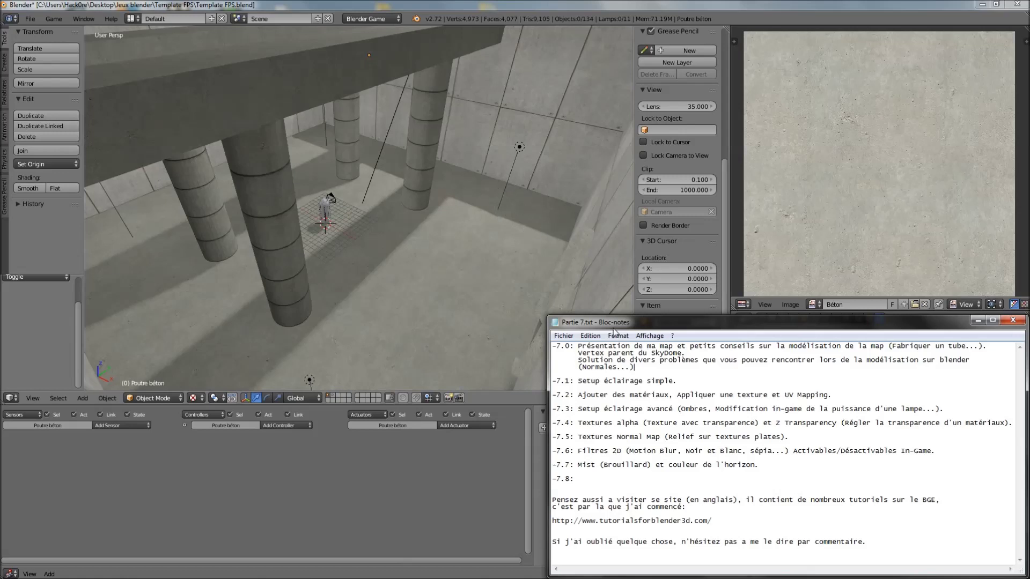
drag(578, 353, 685, 354)
click(686, 353)
middle_drag(412, 214, 369, 221)
scroll(369, 221, down, 10)
middle_drag(377, 264, 335, 250)
scroll(381, 278, up, 7)
scroll(381, 278, down, 3)
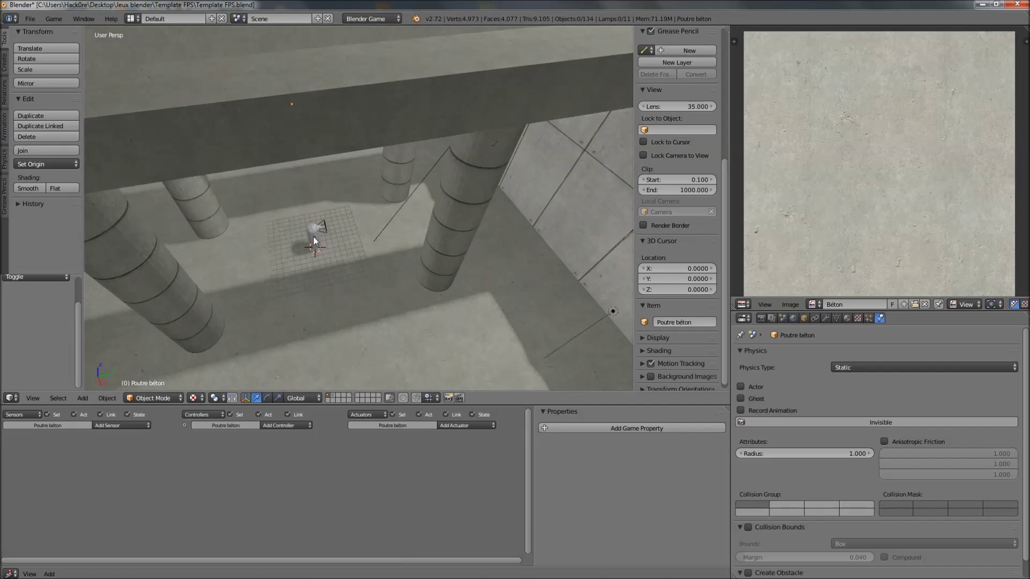
- Try moving the player object Joueur along the Y and X axes while watching the sky
right_click(312, 232)
scroll(315, 246, down, 3)
scroll(315, 246, down, 3)
middle_drag(316, 245, 360, 276)
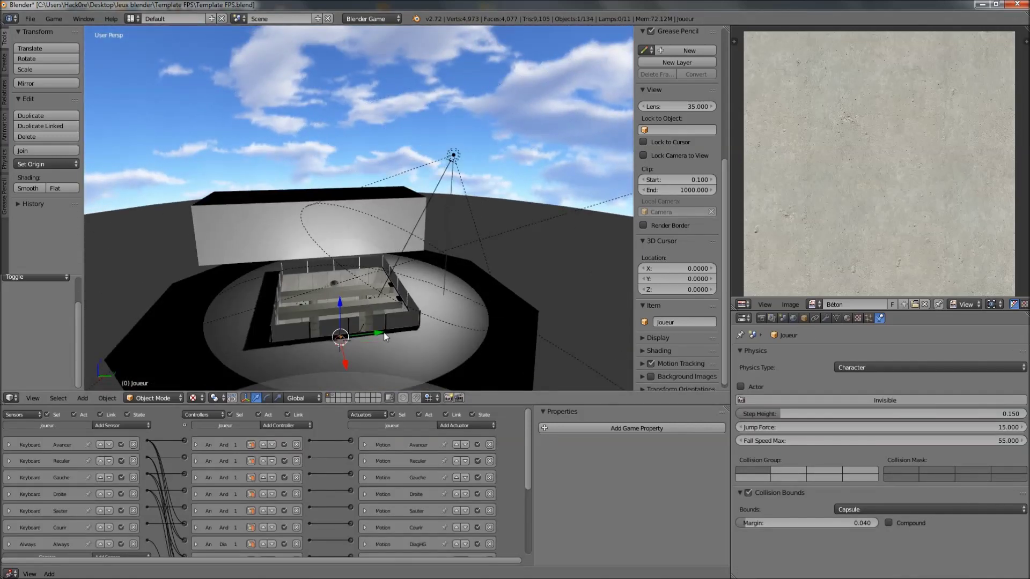
drag(377, 334, 405, 300)
key(Escape)
middle_drag(297, 211, 489, 293)
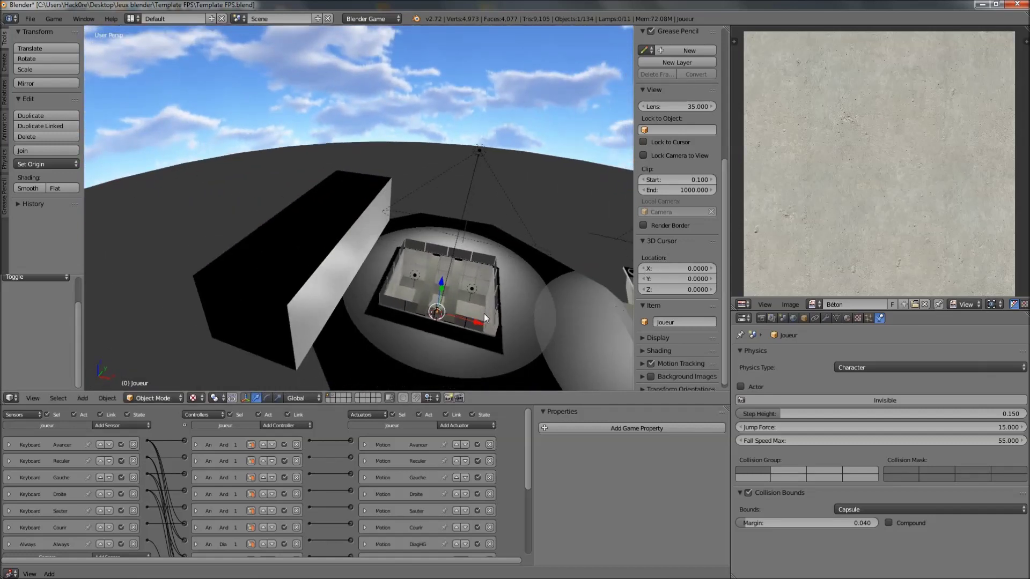
mouse_move(479, 320)
mouse_down()
mouse_move(374, 317)
mouse_move(490, 321)
mouse_up()
middle_drag(350, 190, 464, 288)
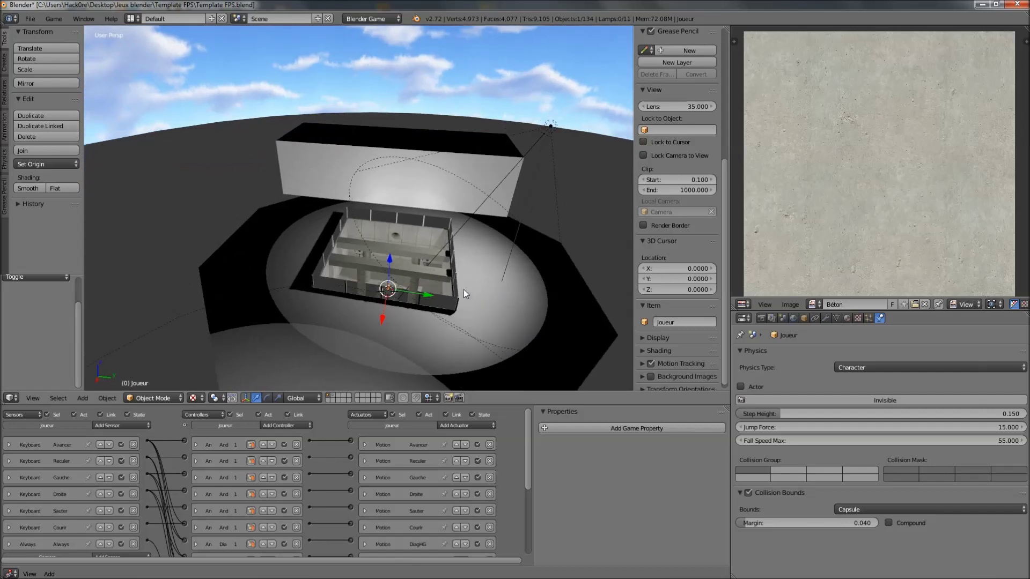
- Try rotating the player object Joueur with the rotate manipulator and deselect it
click(269, 398)
middle_drag(348, 354, 417, 323)
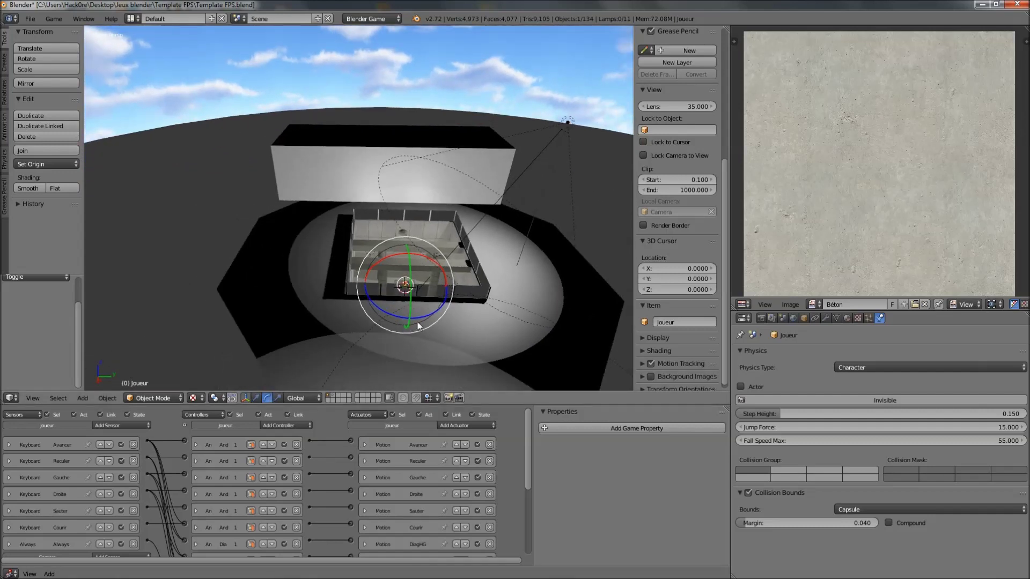
drag(424, 317, 474, 301)
drag(446, 346, 417, 349)
key(a)
- Run the game to check the map from the player's camera, and stop it
scroll(408, 339, up, 8)
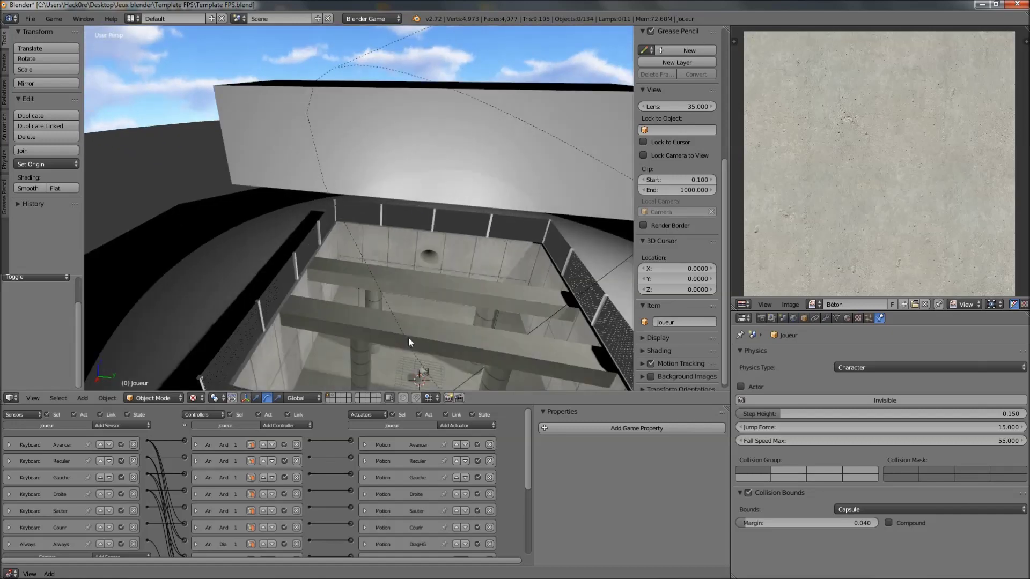
middle_drag(388, 283, 378, 237)
key(p)
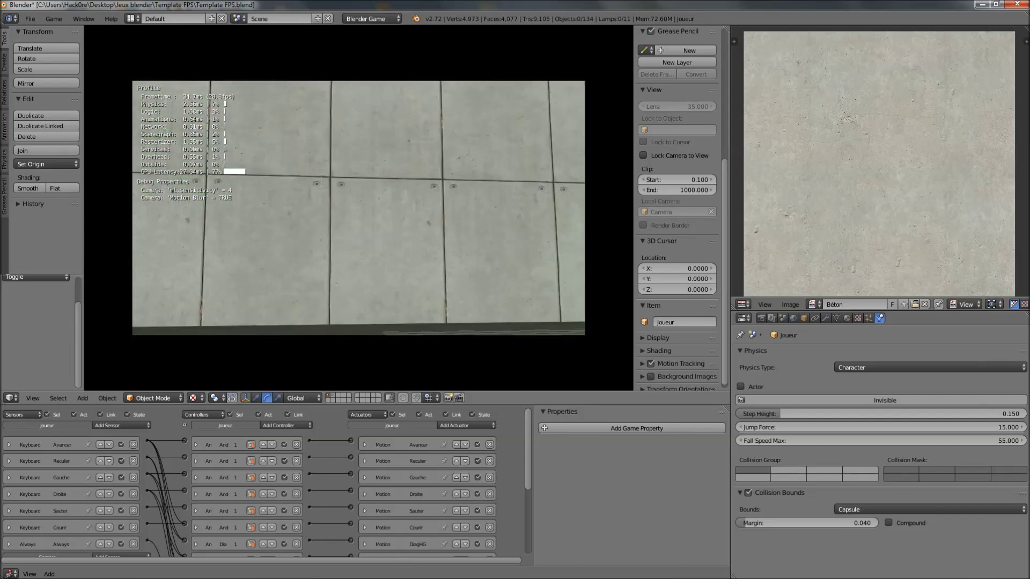
key(Escape)
- Set the Skydome's physics type to No Collision
middle_drag(363, 213, 416, 303)
scroll(383, 236, down, 5)
scroll(412, 277, down, 4)
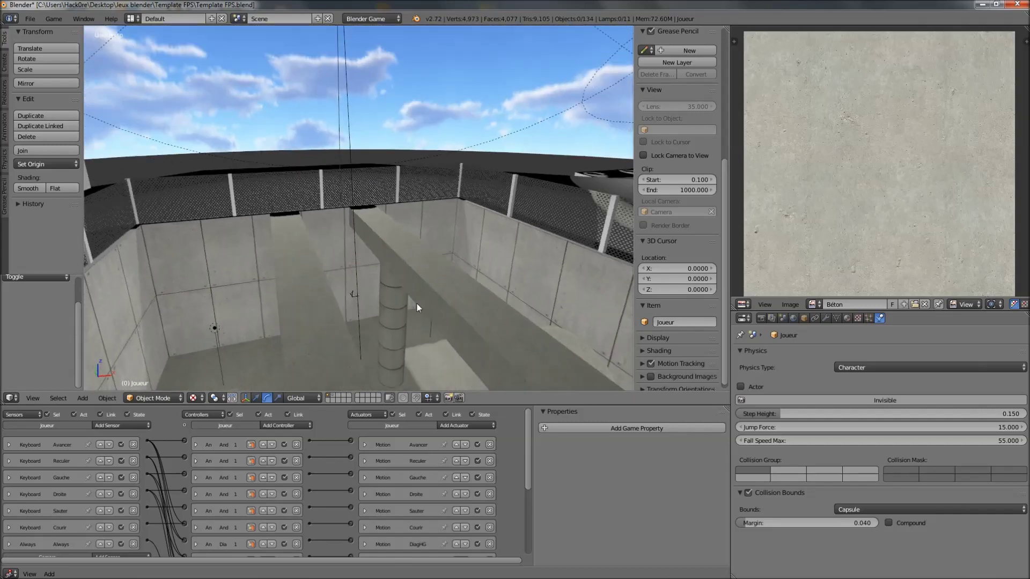
right_click(322, 108)
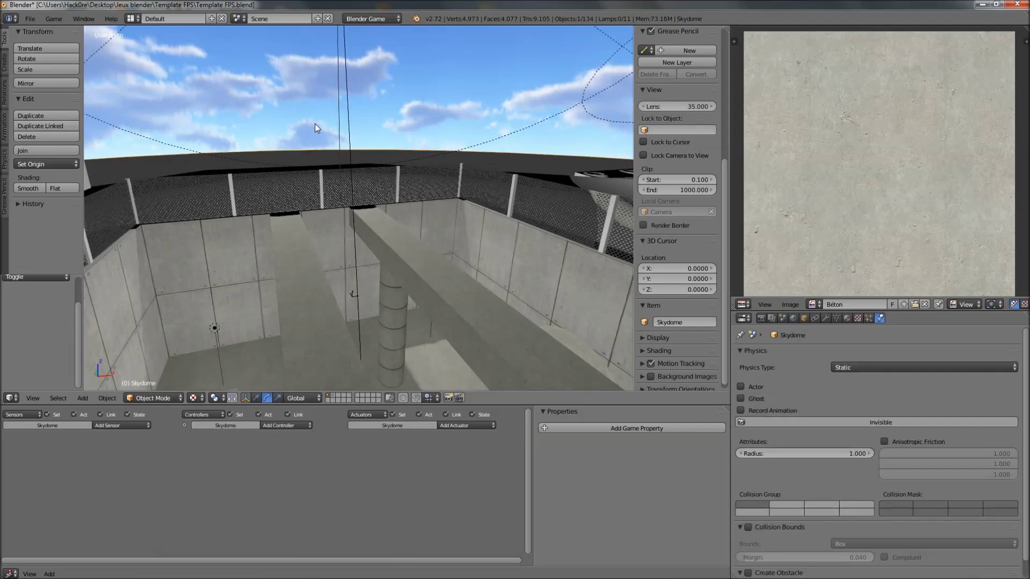
middle_drag(344, 124, 360, 147)
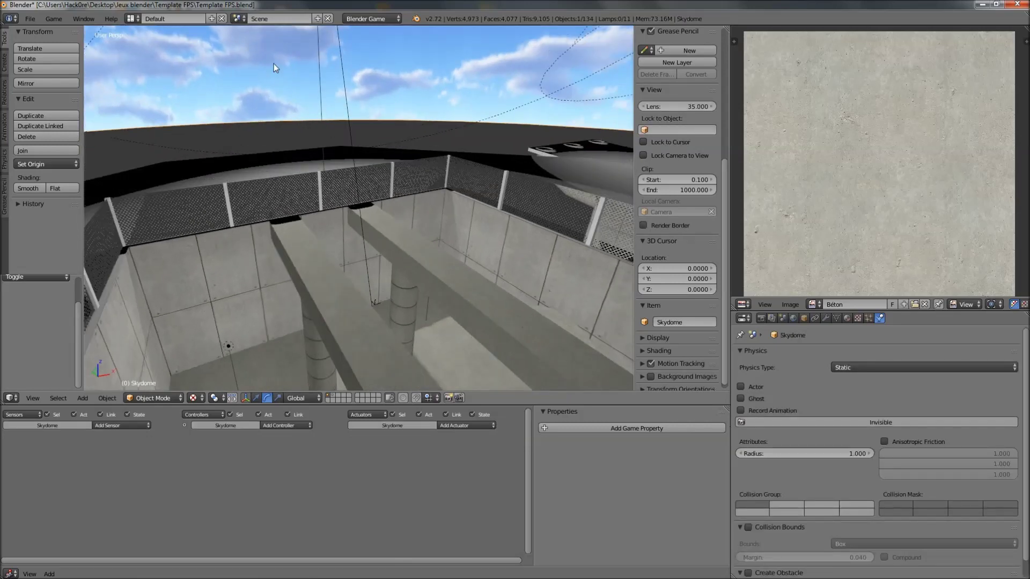
middle_drag(316, 212, 374, 176)
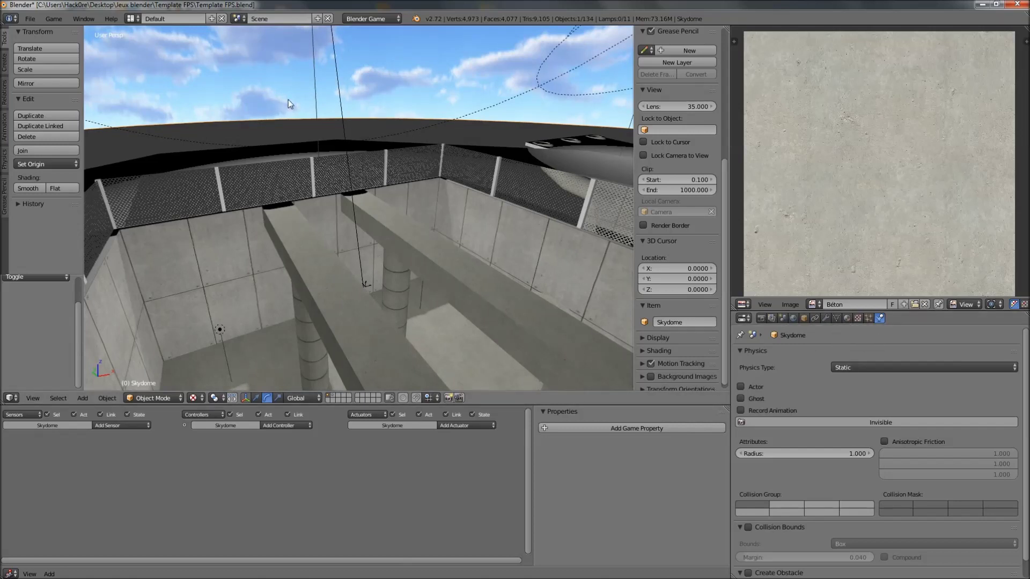
click(855, 372)
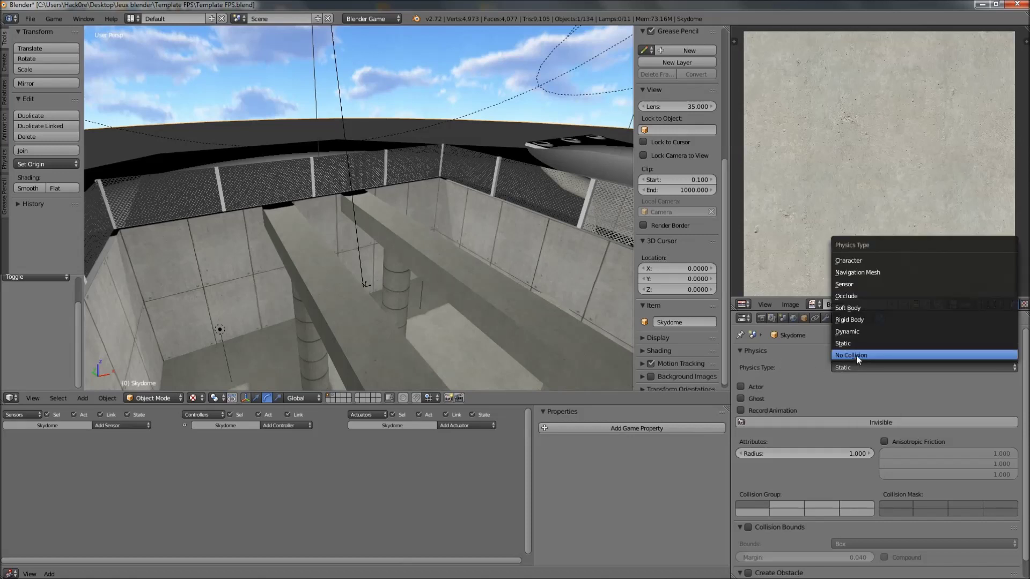
click(852, 354)
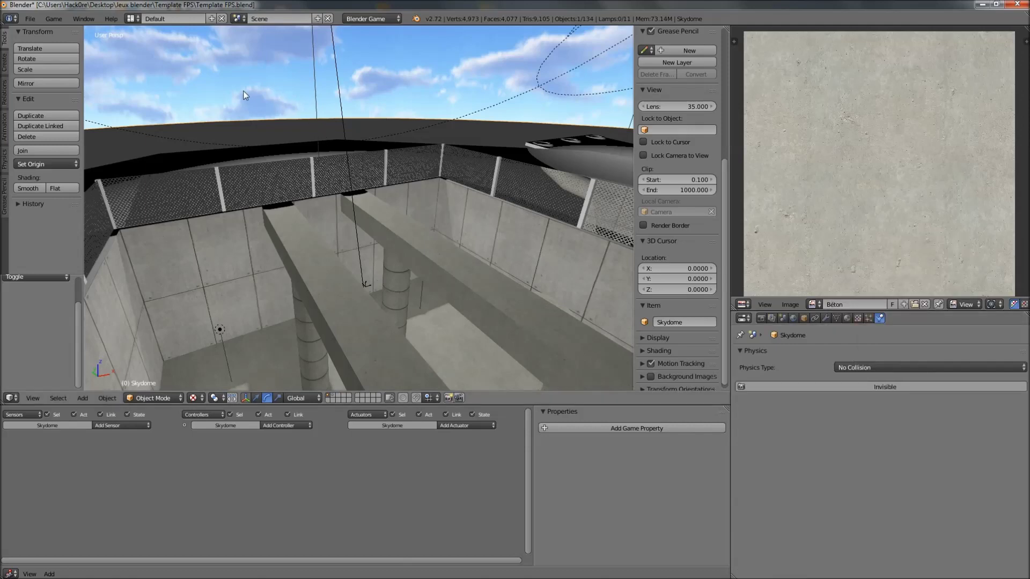
- Examine the Skydome around the whole map and the interior of the concrete pit
scroll(469, 270, down, 10)
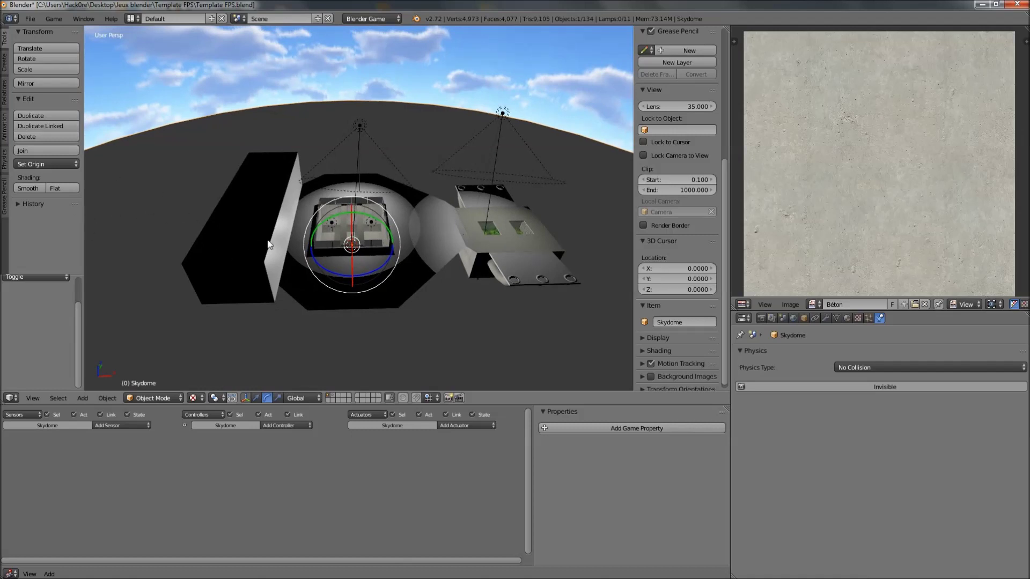
scroll(216, 212, down, 2)
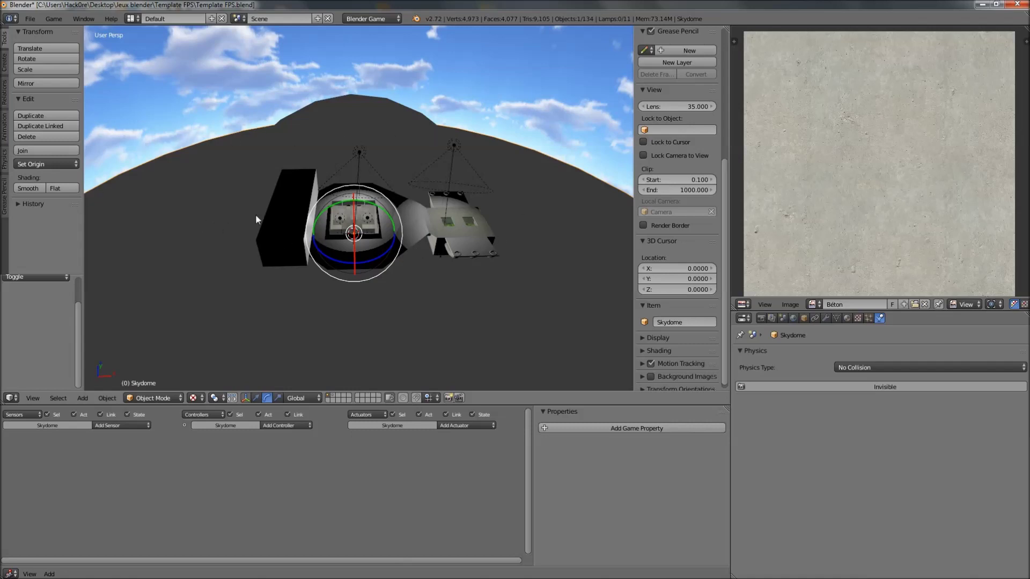
scroll(365, 263, up, 4)
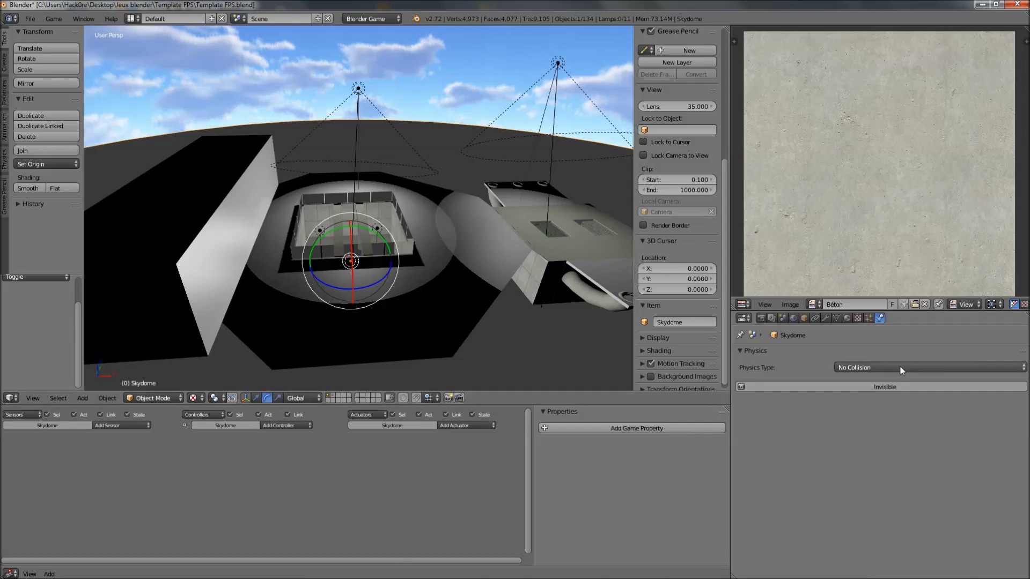
scroll(353, 221, up, 5)
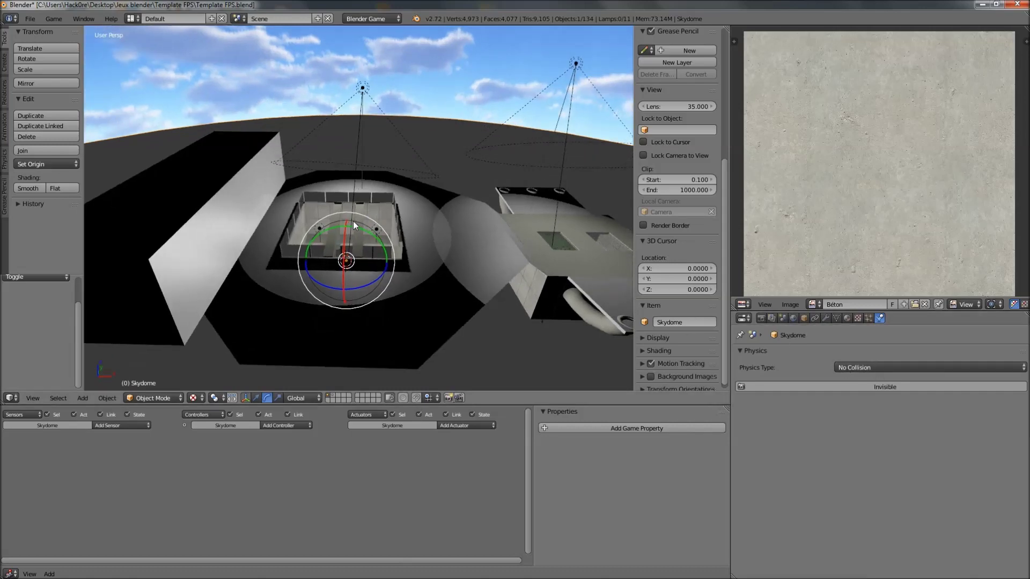
scroll(381, 241, up, 5)
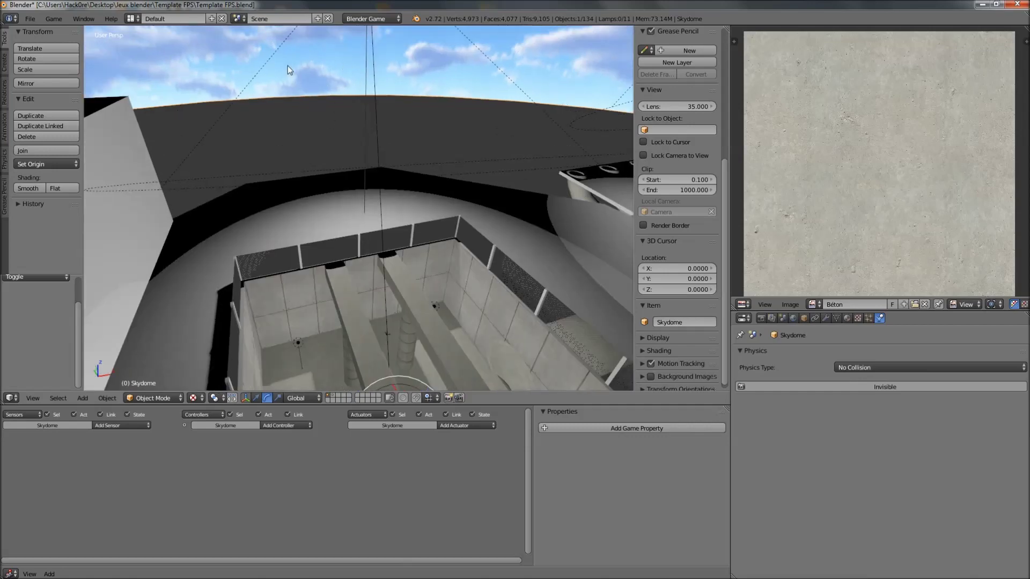
scroll(460, 259, up, 3)
scroll(460, 259, up, 6)
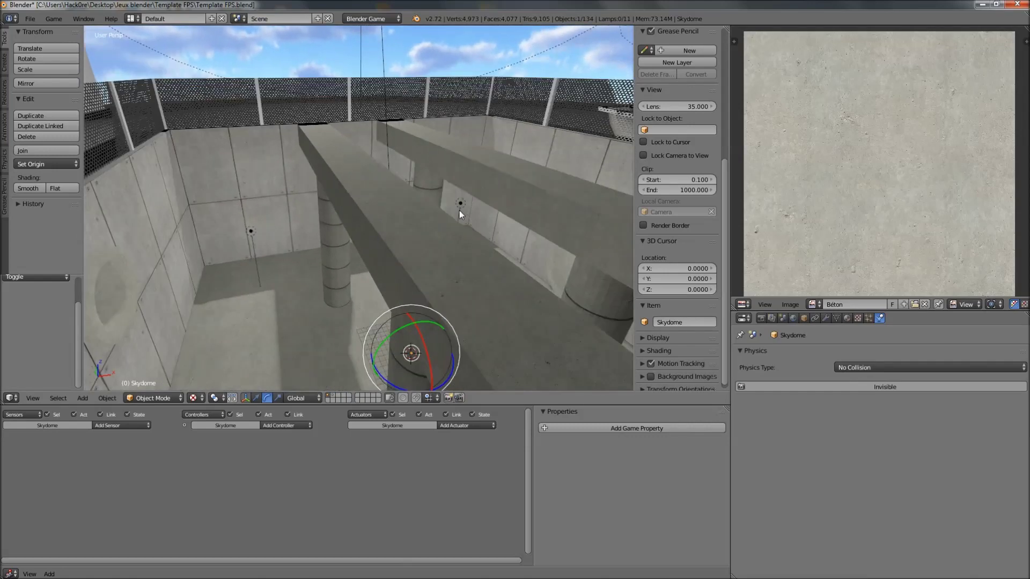
scroll(521, 247, up, 3)
middle_drag(521, 248, 459, 226)
scroll(458, 226, down, 3)
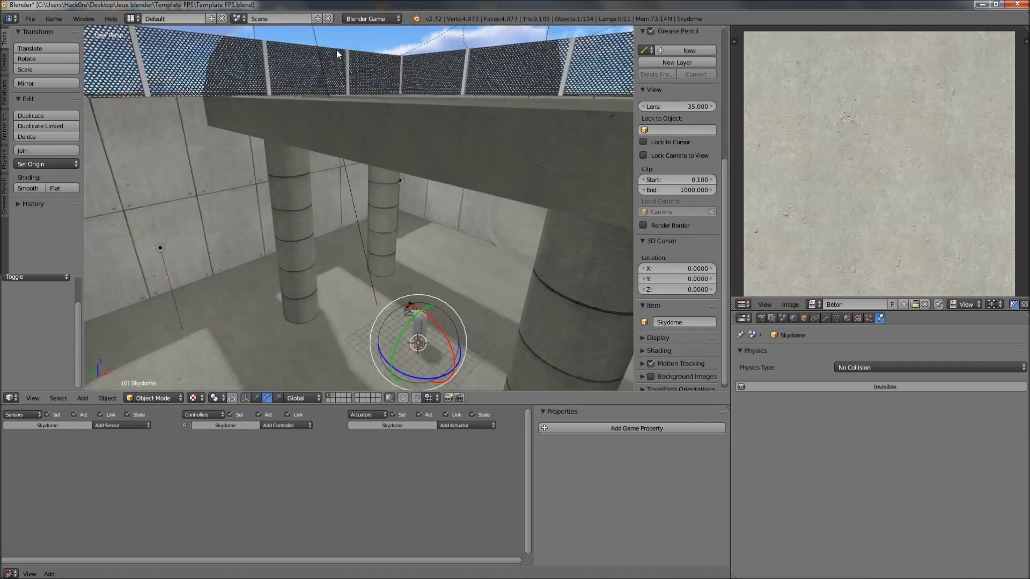
- Add the player capsule Joueur to the selection alongside the Skydome, making Joueur the active object
shift+middle_drag(363, 325, 333, 254)
scroll(331, 259, up, 2)
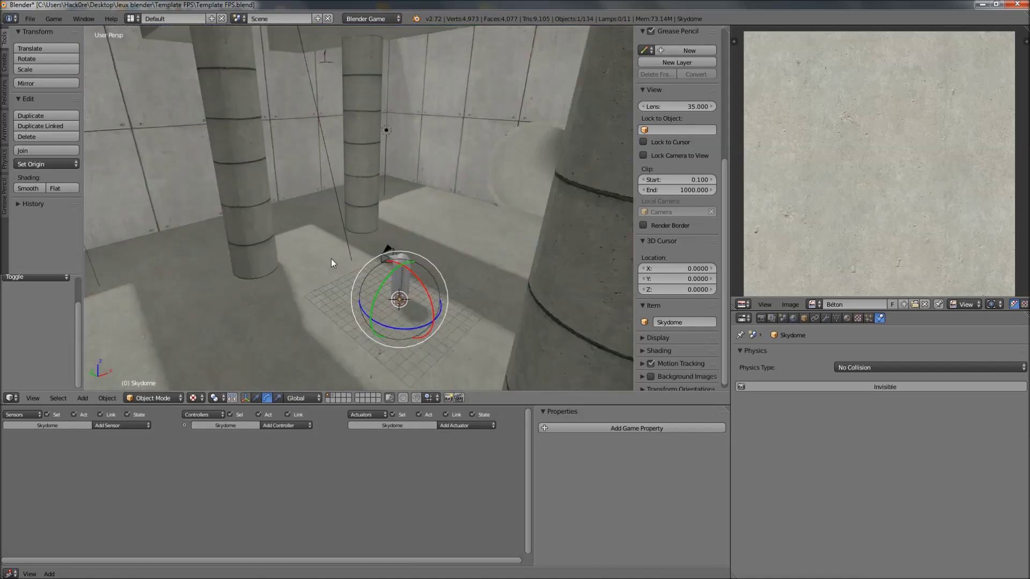
click(405, 263)
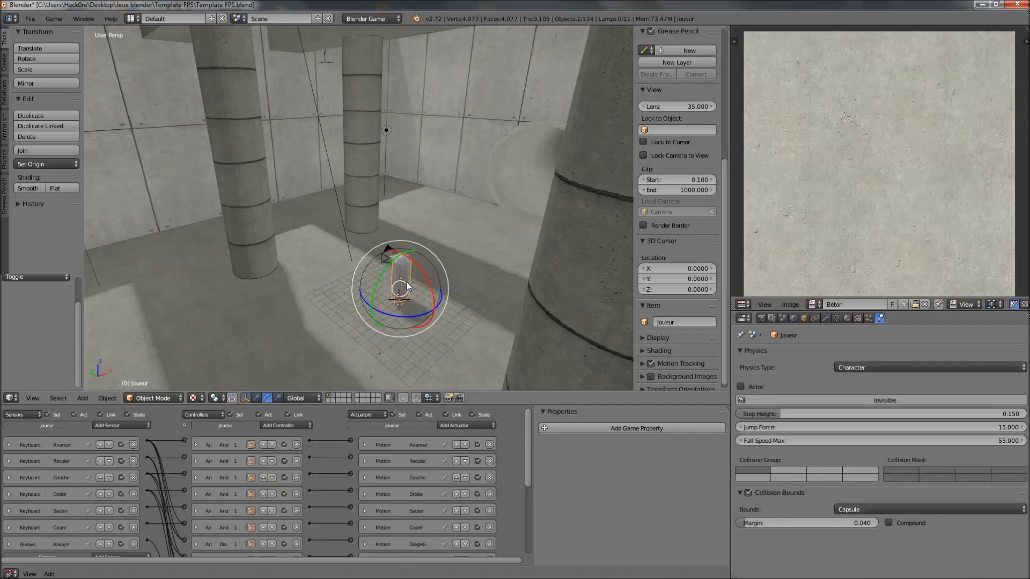
scroll(405, 287, up, 4)
scroll(391, 250, down, 10)
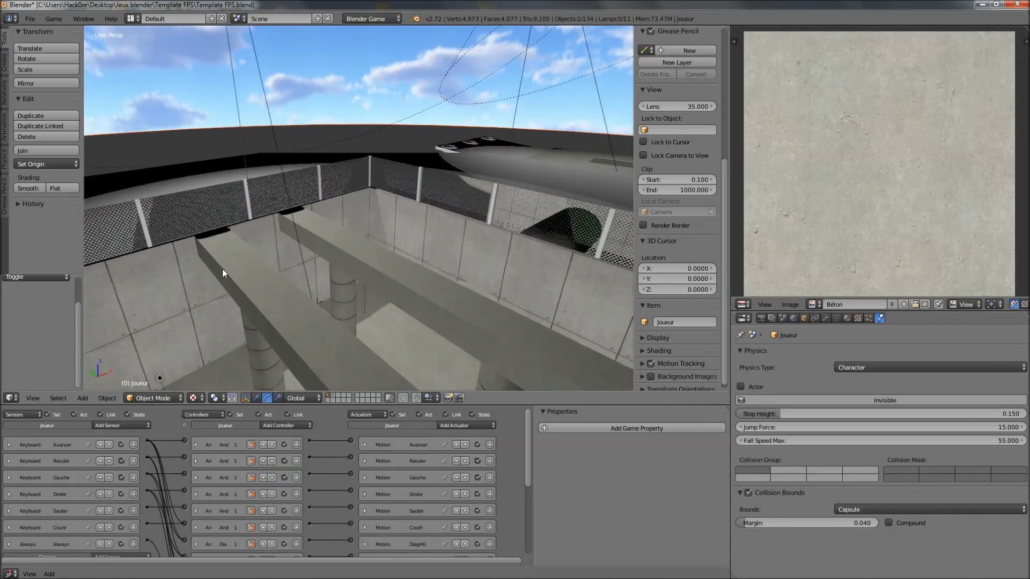
scroll(234, 232, up, 10)
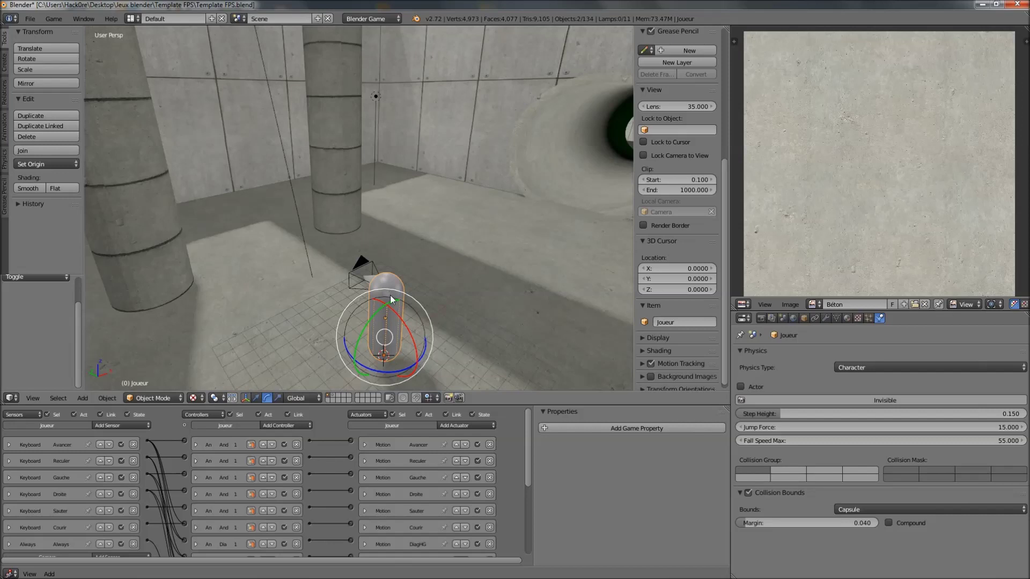
- Enter Edit Mode on the player capsule and use vertex selection to work on its top vertex
key(Tab)
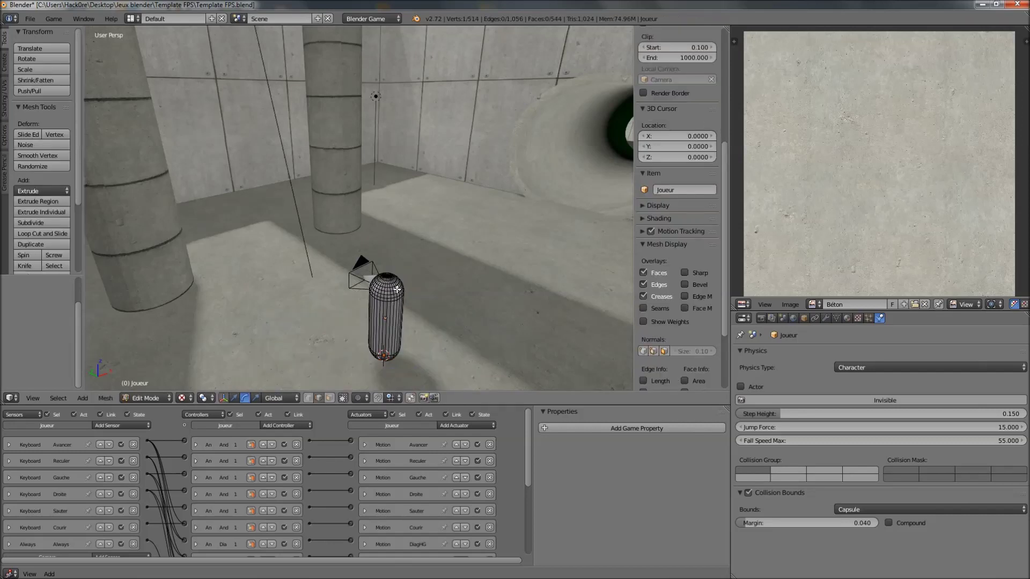
scroll(391, 300, up, 3)
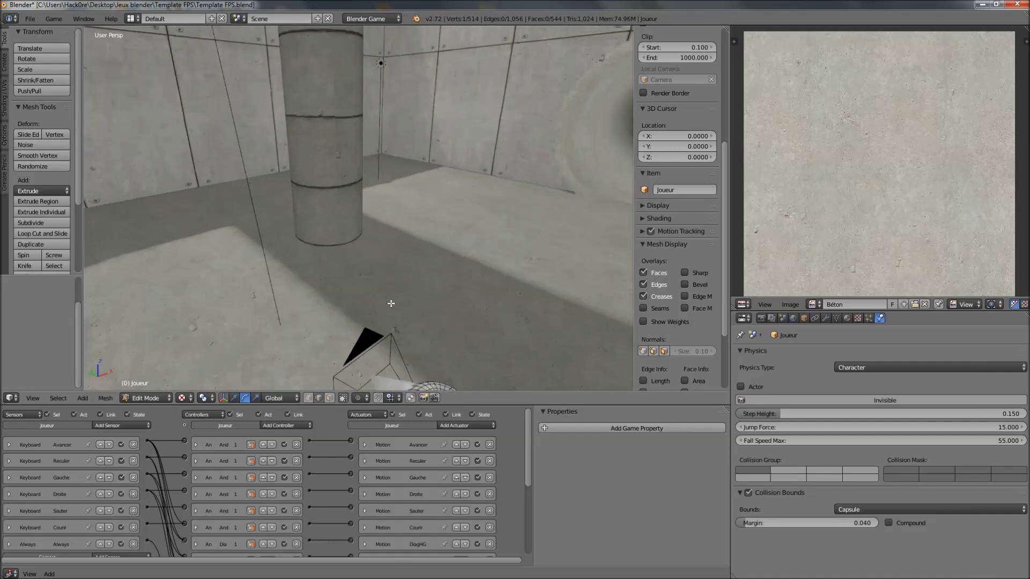
shift+middle_drag(384, 299, 361, 282)
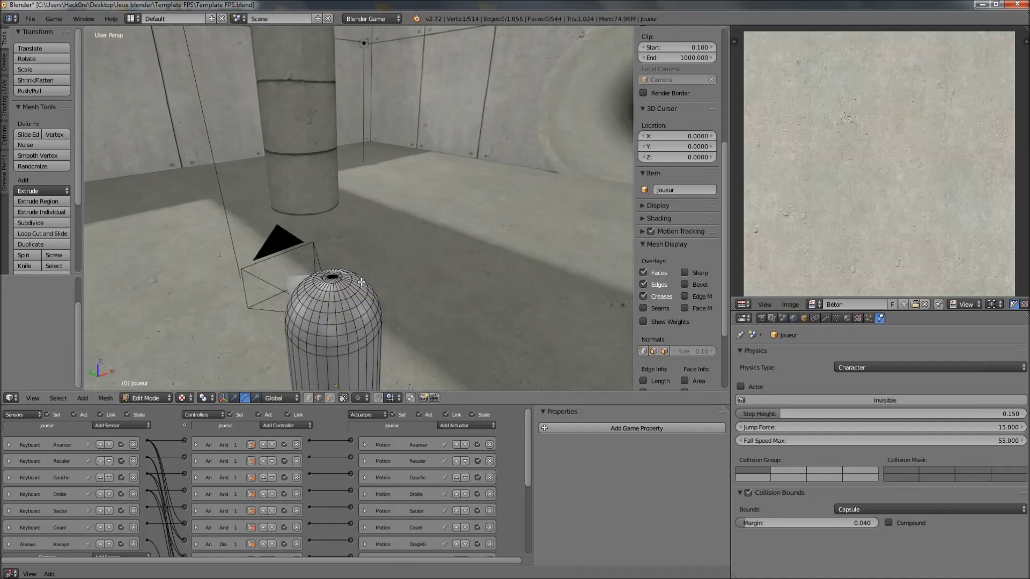
click(308, 398)
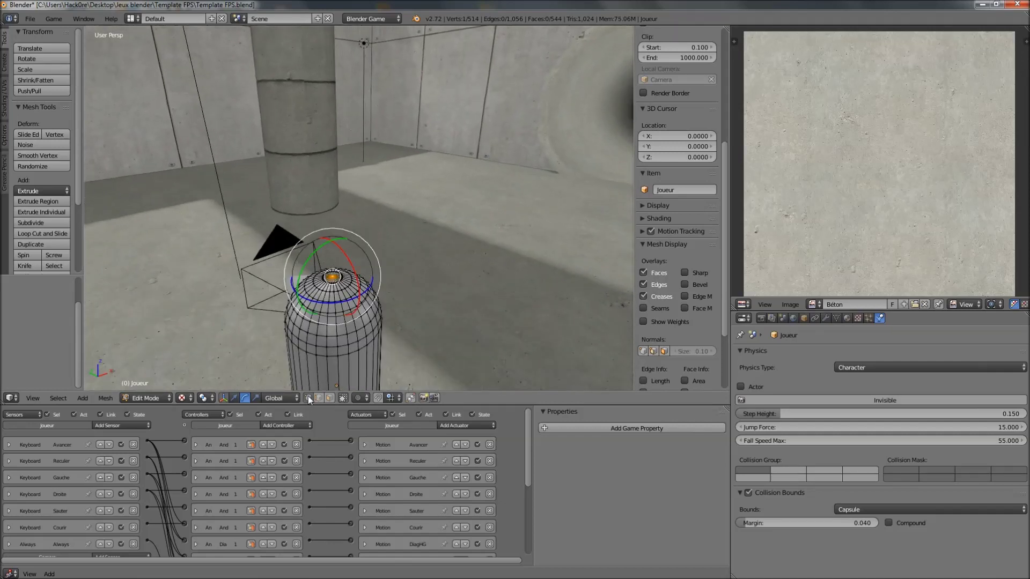
scroll(340, 290, up, 2)
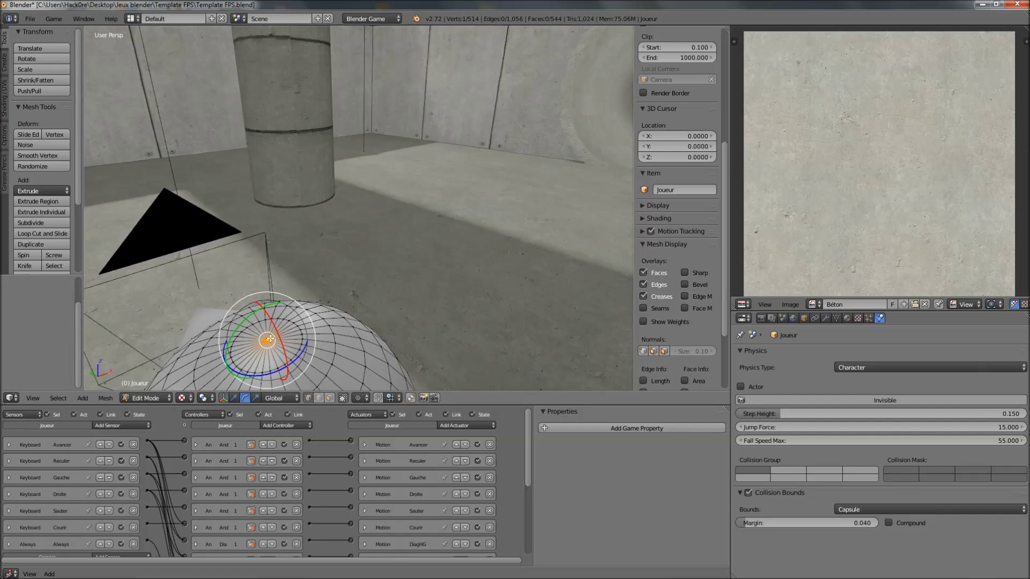
- Bring up Make Vertex Parent for the capsule's top vertex without applying it, and return to Object Mode
key(p)
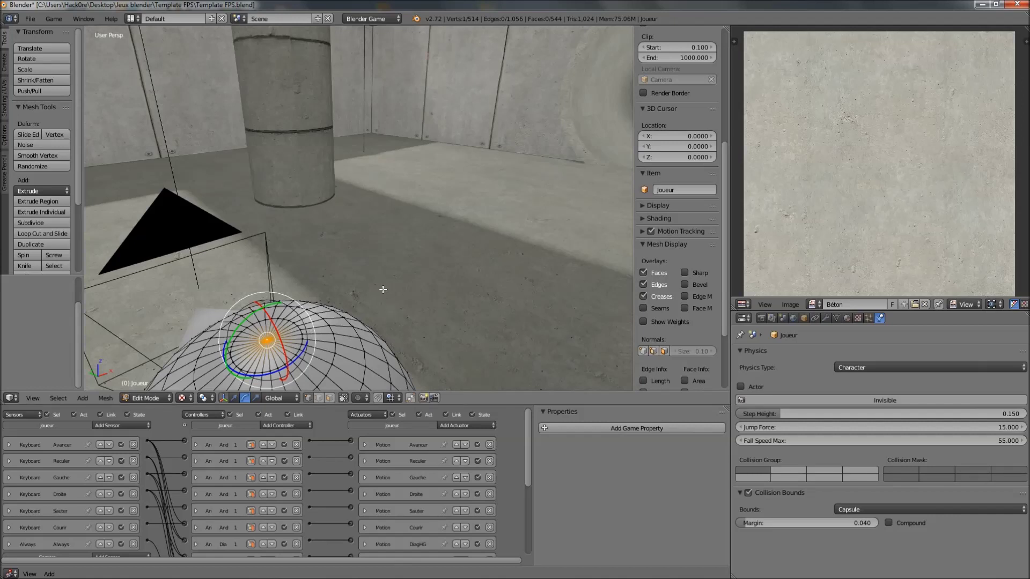
key(ctrl+p)
key(ctrl+p)
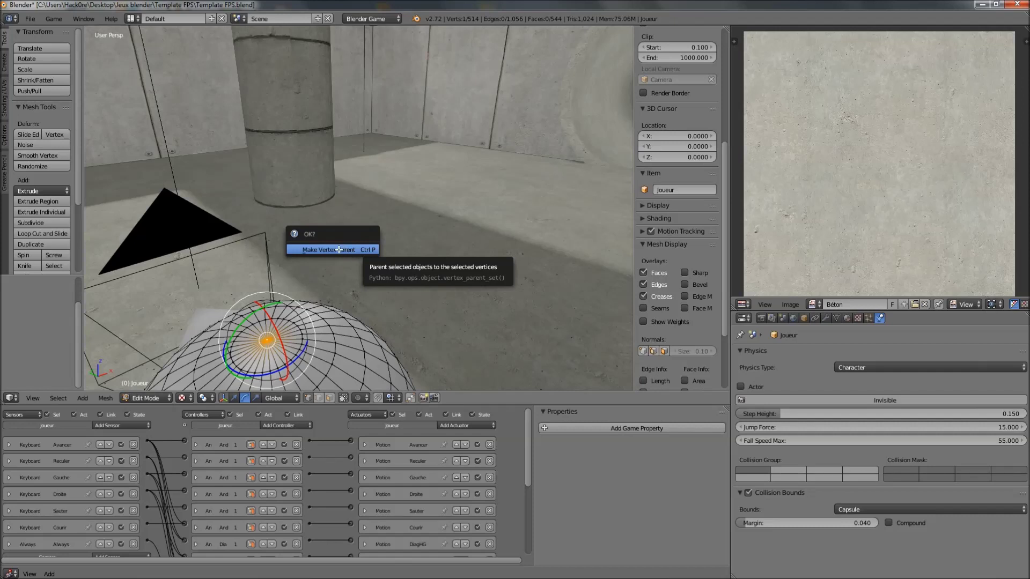
click(169, 401)
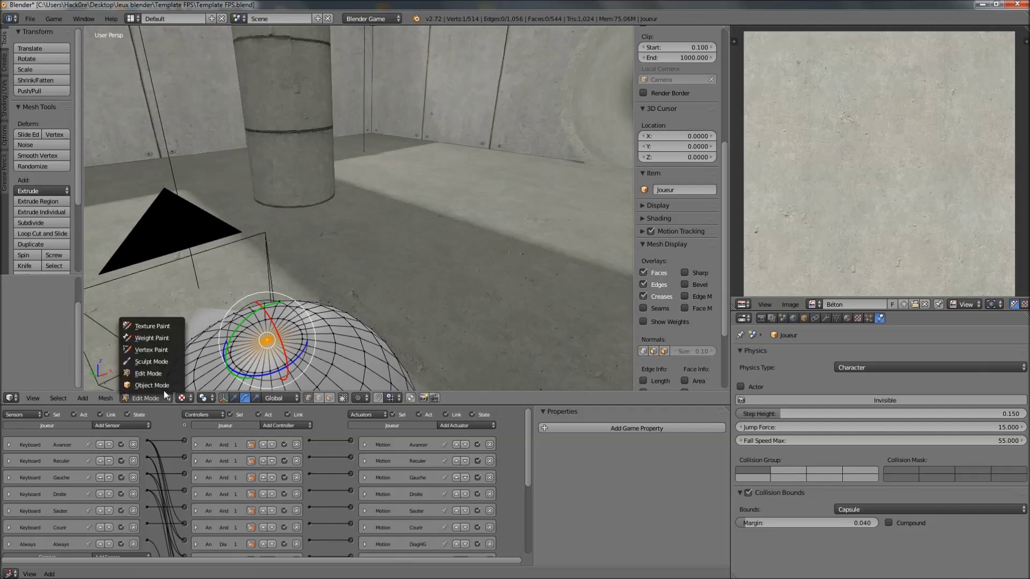
click(160, 386)
- Start a new scene by reloading the startup file
scroll(336, 250, down, 10)
middle_drag(336, 250, 337, 267)
scroll(333, 269, down, 5)
shift+middle_drag(390, 158, 408, 252)
scroll(383, 296, up, 2)
click(30, 19)
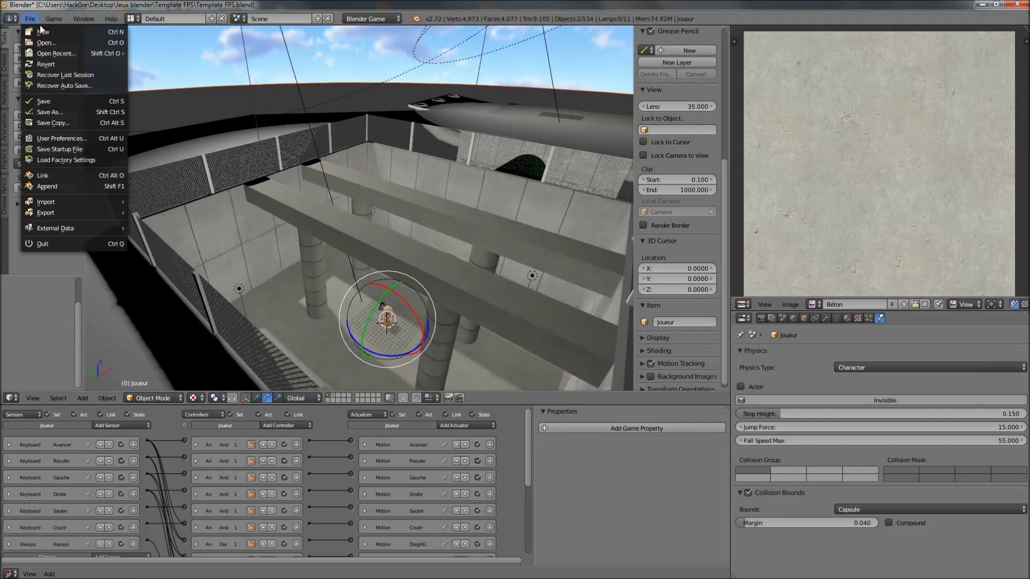
click(42, 31)
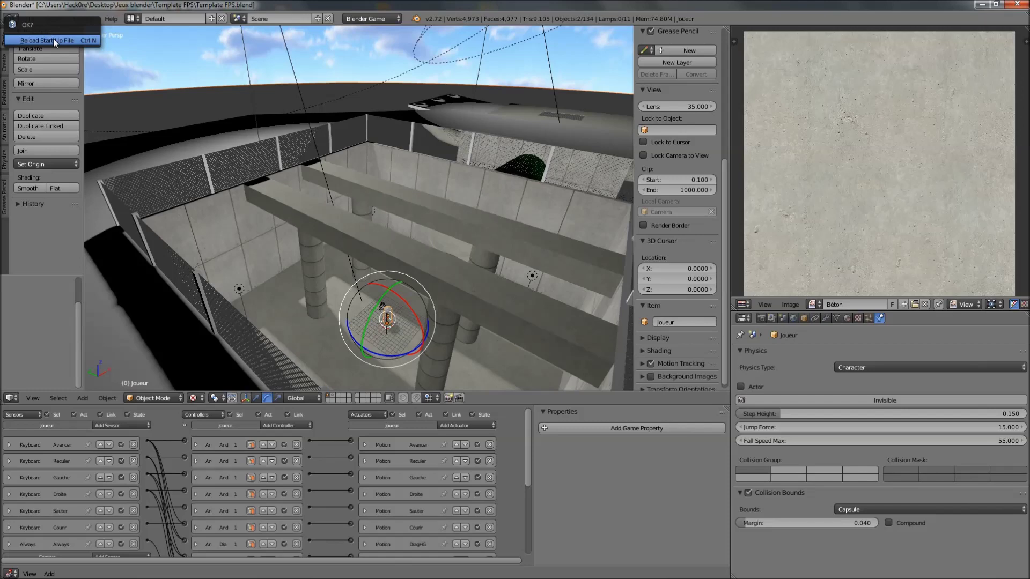
click(54, 39)
- Deselect all objects in the default scene and consult the lesson notes in Partie 7.txt
middle_drag(157, 85, 395, 282)
key(a)
key(a)
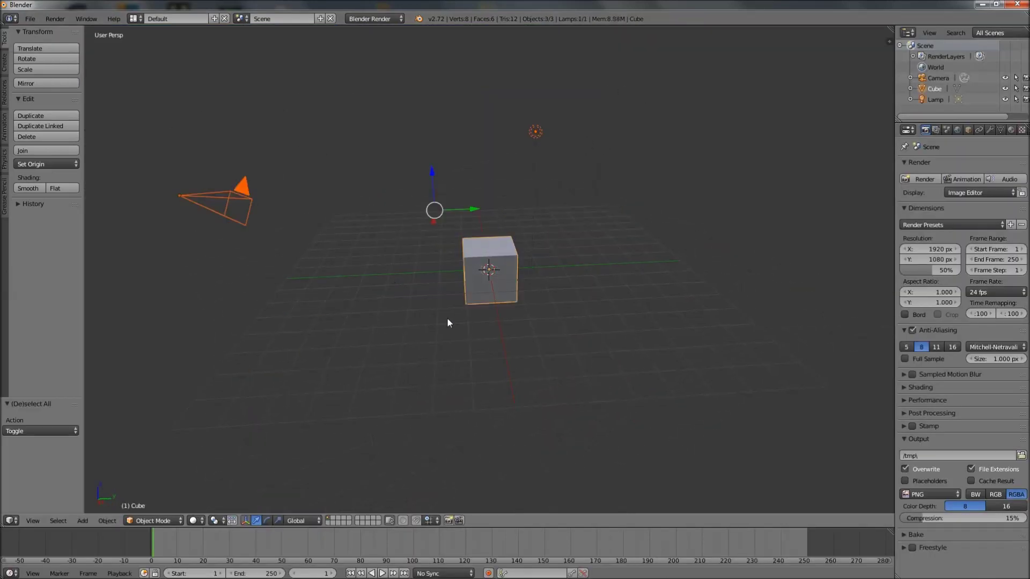
middle_drag(446, 317, 460, 315)
key(a)
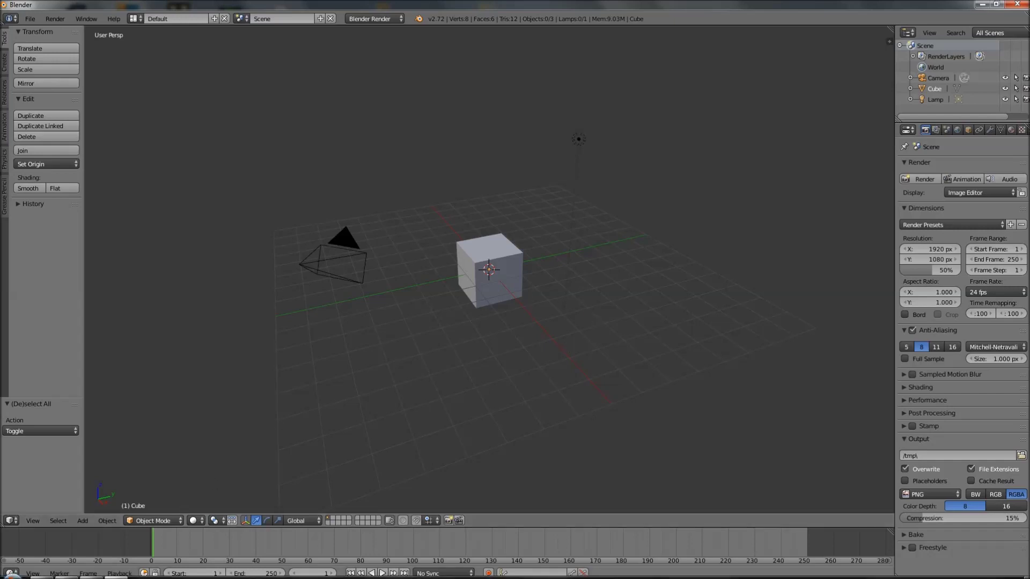
click(91, 572)
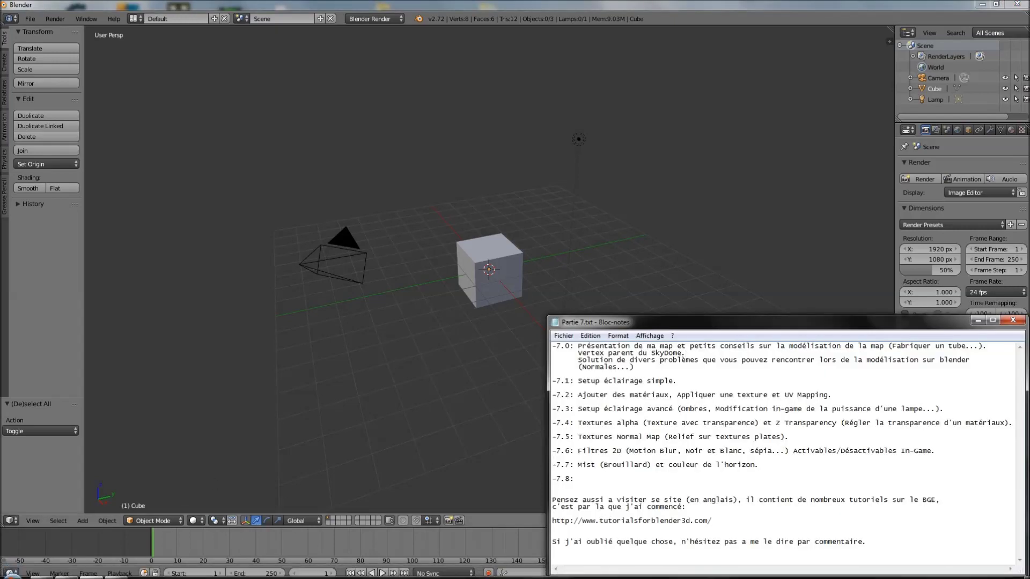
click(977, 321)
- Delete the default cube and the camera, and select the remaining lamp
middle_drag(606, 338, 604, 264)
right_click(485, 270)
key(x)
click(530, 318)
right_click(661, 252)
key(x)
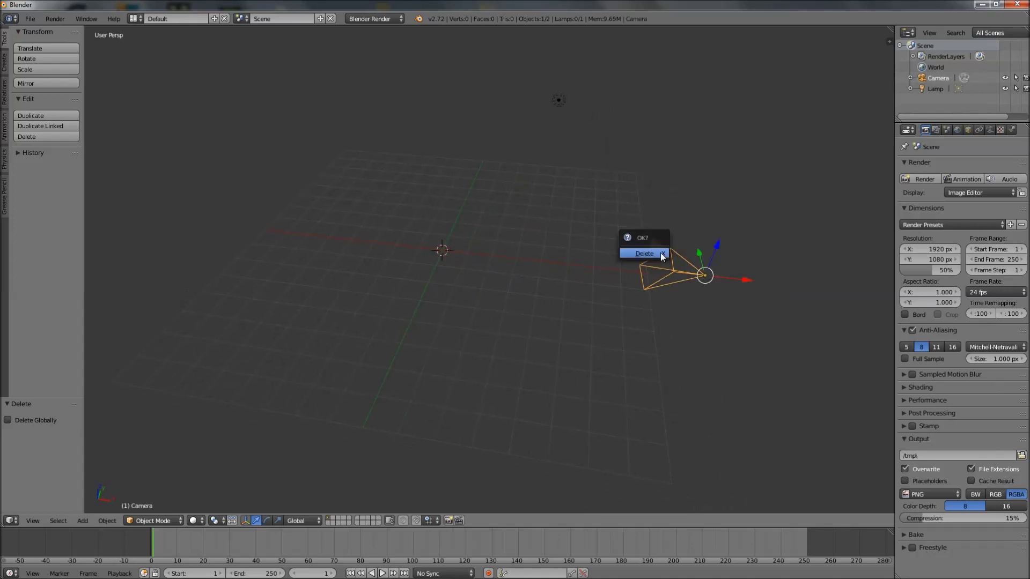
click(657, 251)
middle_drag(634, 240, 577, 105)
right_click(547, 99)
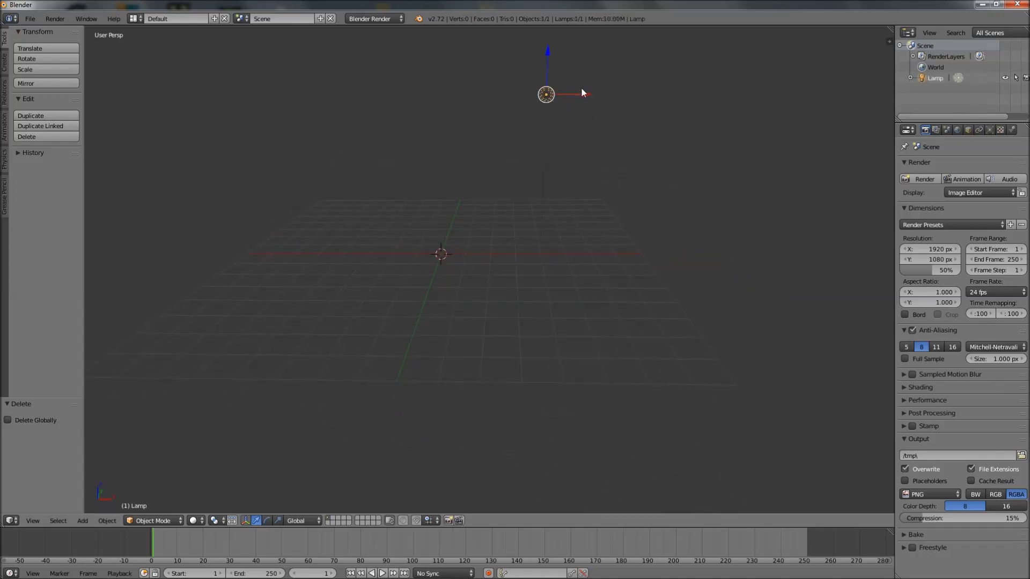
middle_drag(516, 122, 429, 313)
click(81, 521)
mouse_move(92, 508)
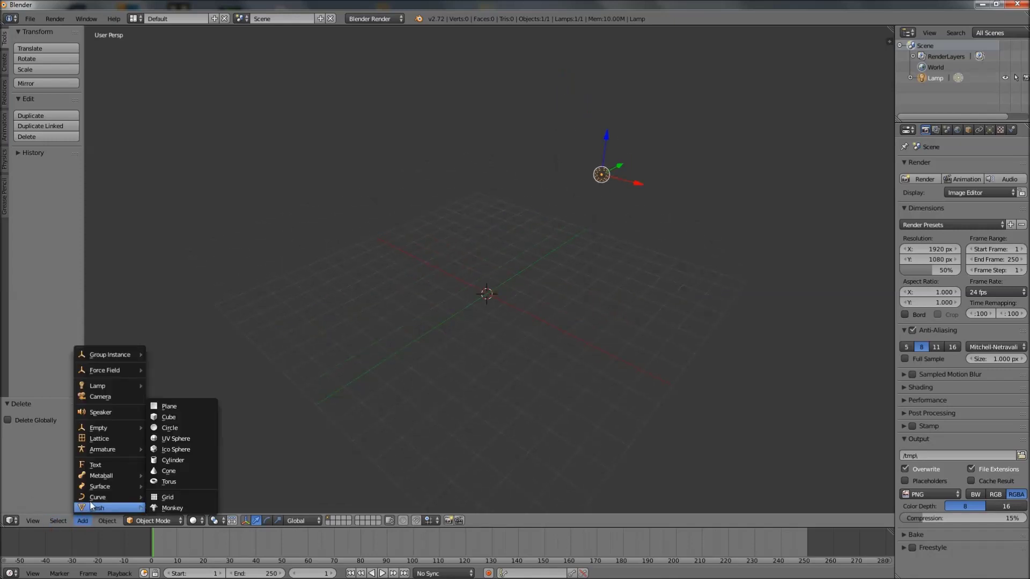
mouse_move(122, 451)
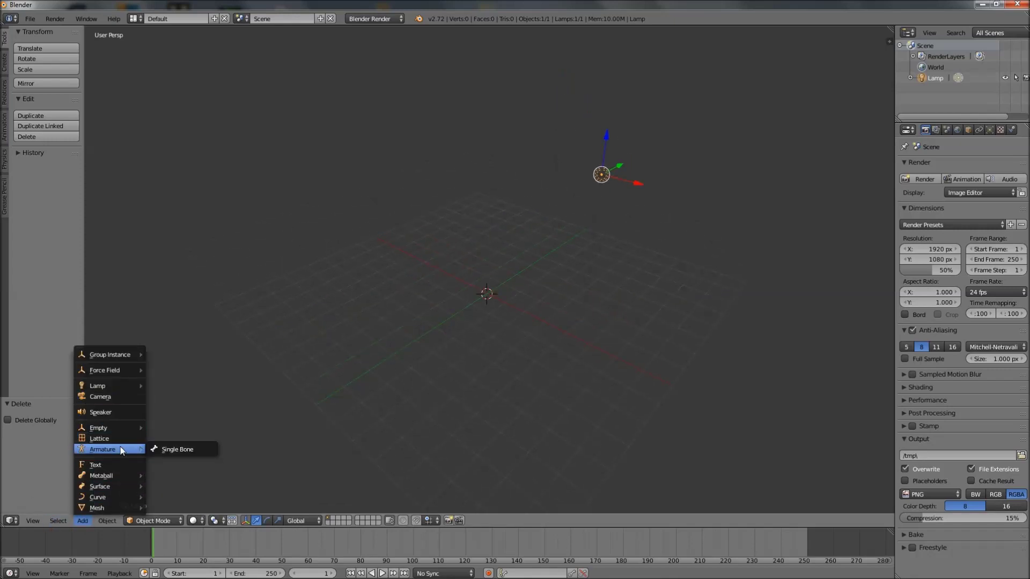
scroll(481, 261, down, 4)
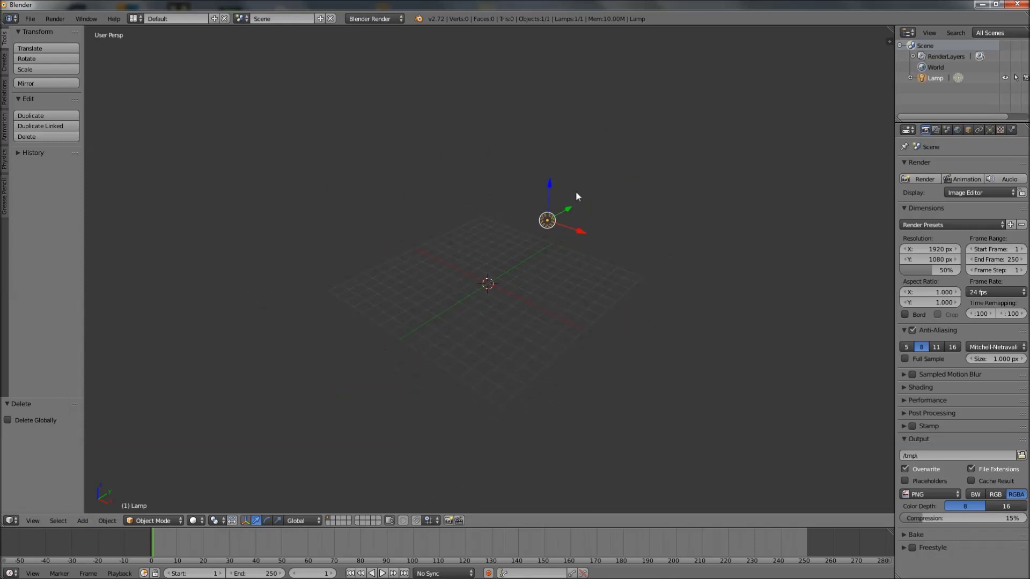
scroll(476, 305, up, 4)
scroll(528, 301, down, 2)
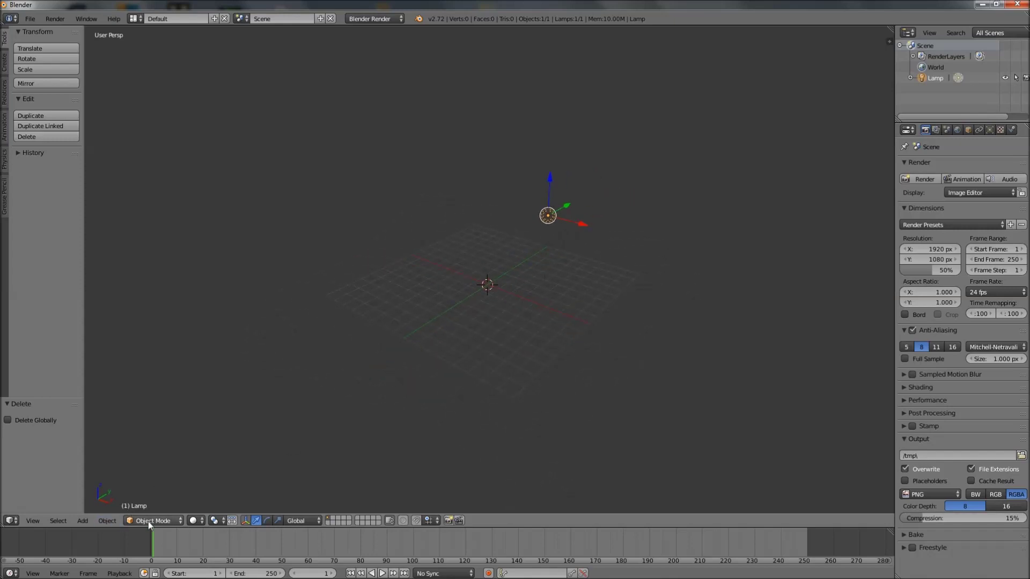
- Add a plane mesh at the scene's origin and scale it by 8
click(83, 522)
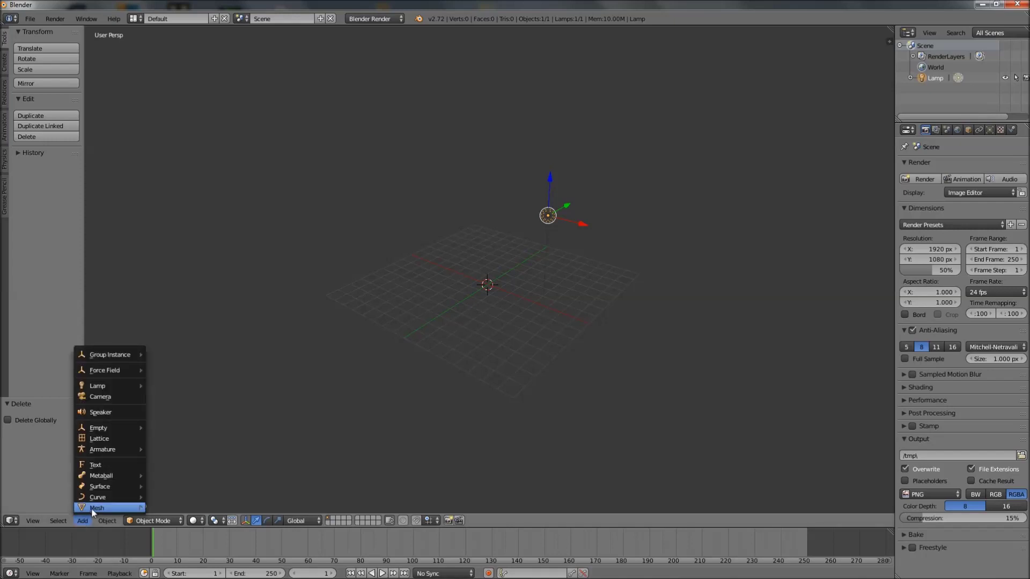
mouse_move(93, 507)
click(164, 407)
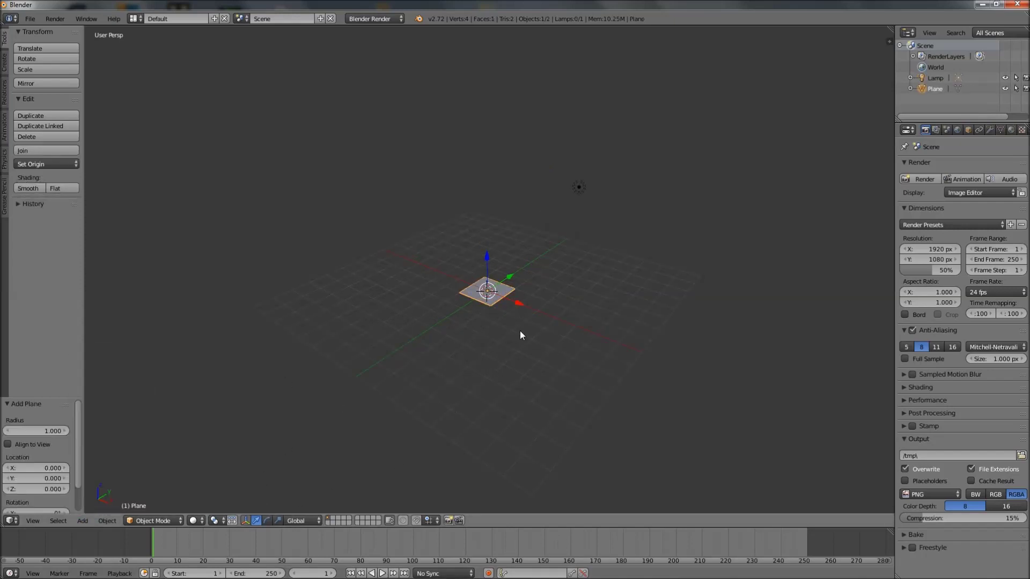
text(s8)
key(Return)
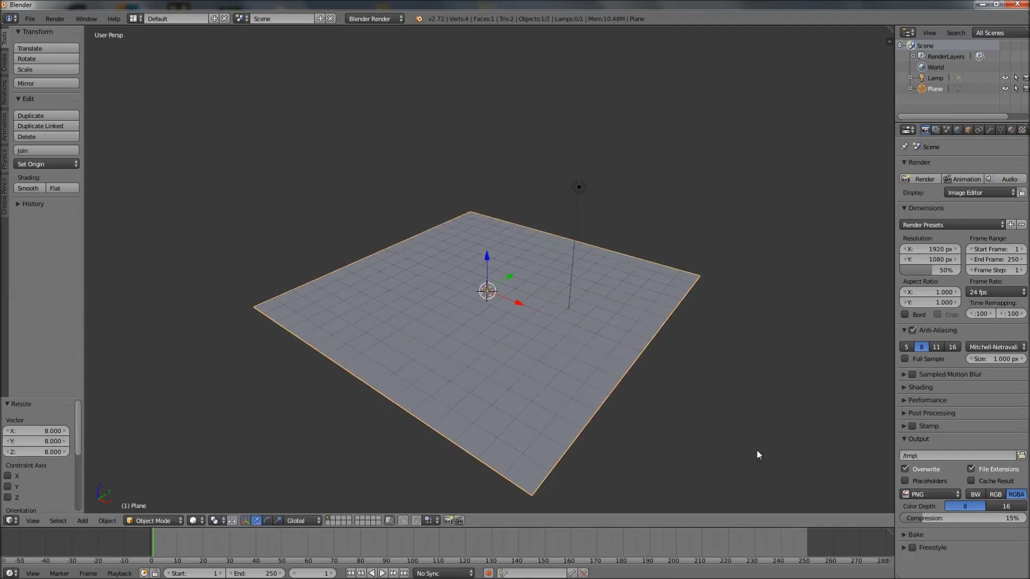
- Add a cube mesh and move it -16 along the Y axis, clear of the plane
middle_drag(417, 349, 392, 369)
scroll(441, 296, down, 2)
key(space)
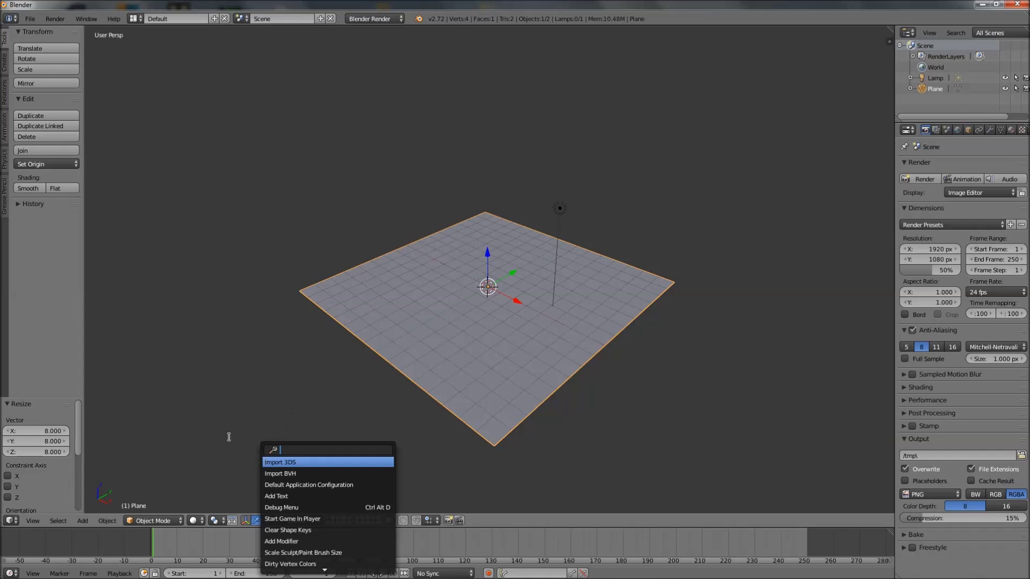
click(82, 521)
mouse_move(101, 498)
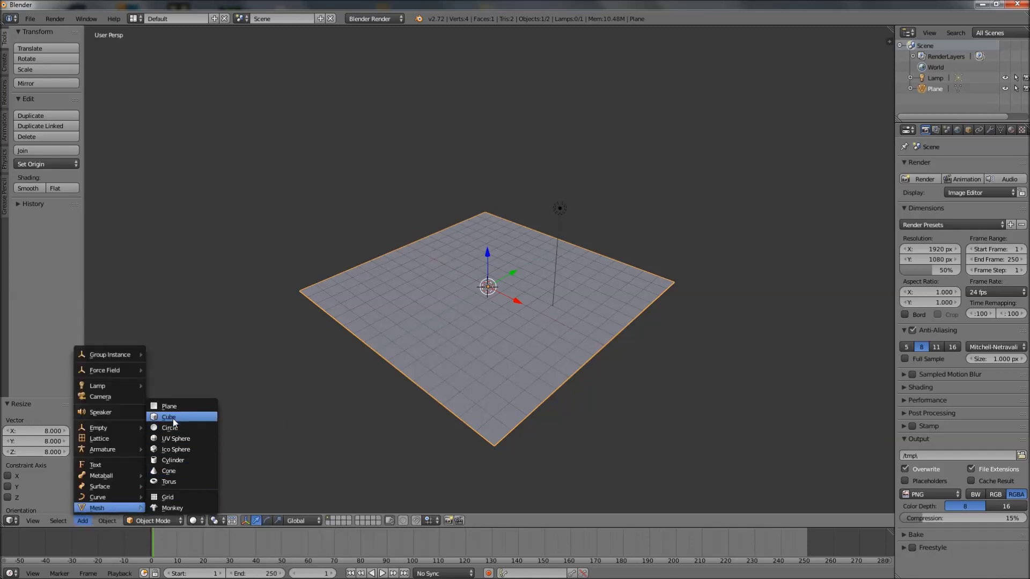
click(173, 417)
scroll(176, 423, down, 2)
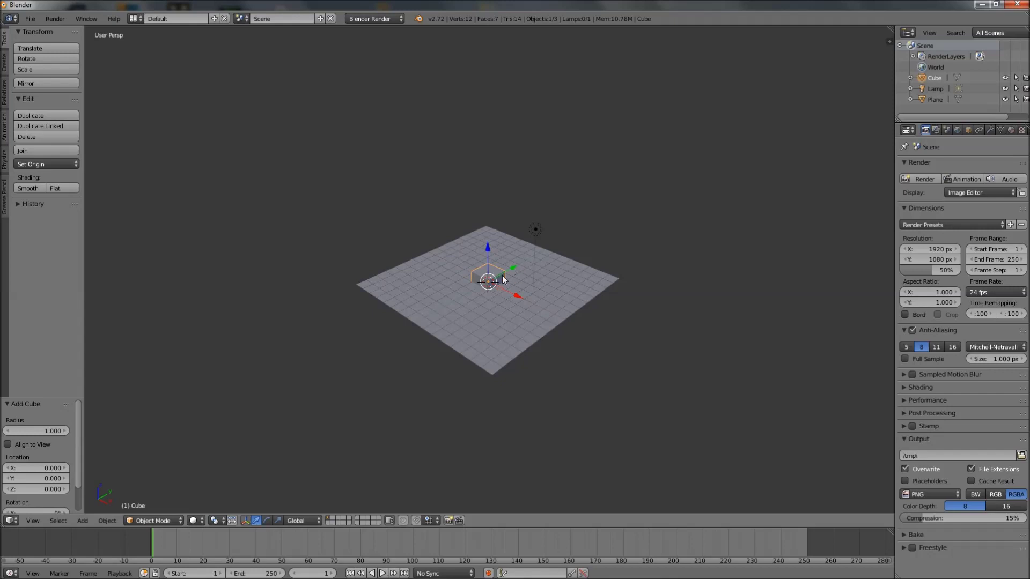
key(g)
key(y)
click(333, 346)
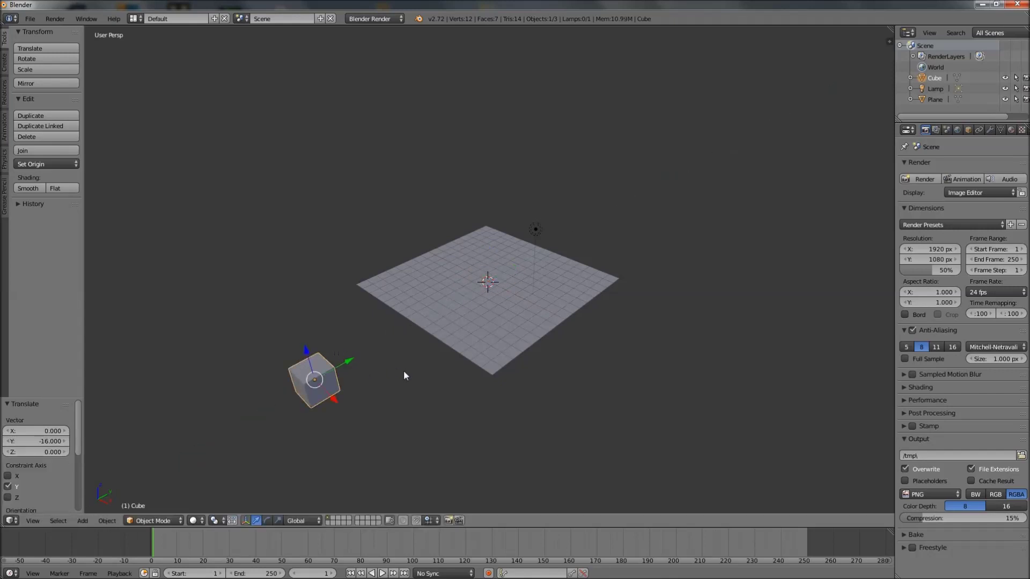
- Enlarge the cube and flatten it along Z into a thin square slab beside the plane, and deselect it
key(s)
click(778, 463)
click(278, 520)
middle_drag(284, 498, 300, 400)
drag(313, 304, 323, 344)
key(Escape)
key(a)
- Select the plane and compare it with the slab from several angles in rendered and solid shading
middle_drag(447, 384, 345, 351)
middle_drag(508, 304, 565, 298)
right_click(565, 298)
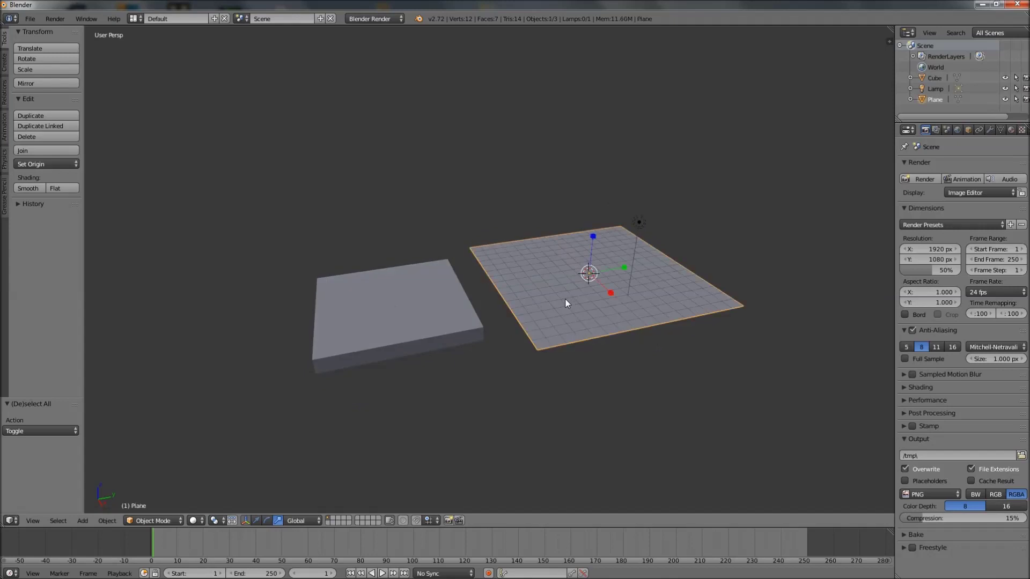
click(256, 521)
mouse_move(361, 387)
middle_down()
mouse_move(430, 407)
mouse_move(435, 395)
mouse_move(434, 413)
mouse_move(613, 368)
mouse_move(606, 359)
middle_up()
key(shift+z)
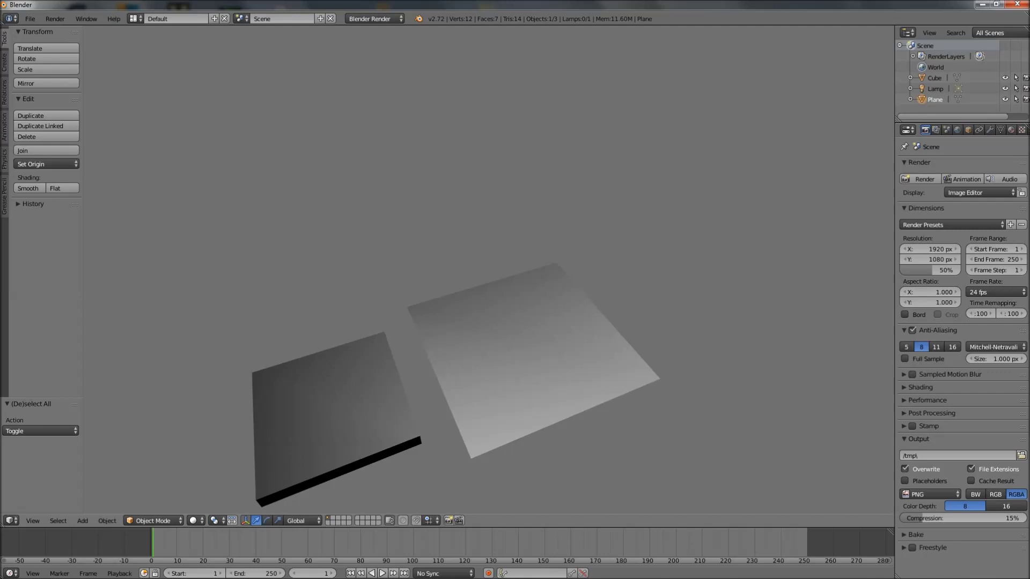
key(shift+z)
mouse_move(534, 335)
middle_down()
mouse_move(518, 233)
mouse_move(510, 387)
mouse_move(493, 347)
mouse_move(483, 361)
mouse_move(535, 369)
middle_up()
key(shift+z)
key(shift+z)
key(shift+z)
key(shift+z)
middle_drag(481, 264, 457, 370)
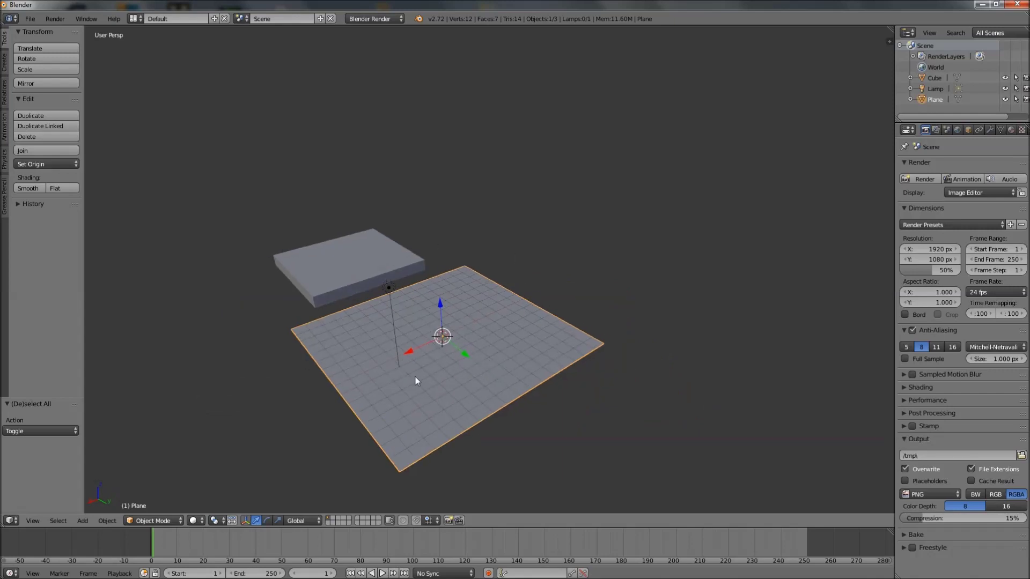
- Try rotating the plane about the global Y axis to an upright position of about 90°
middle_drag(415, 377, 497, 292)
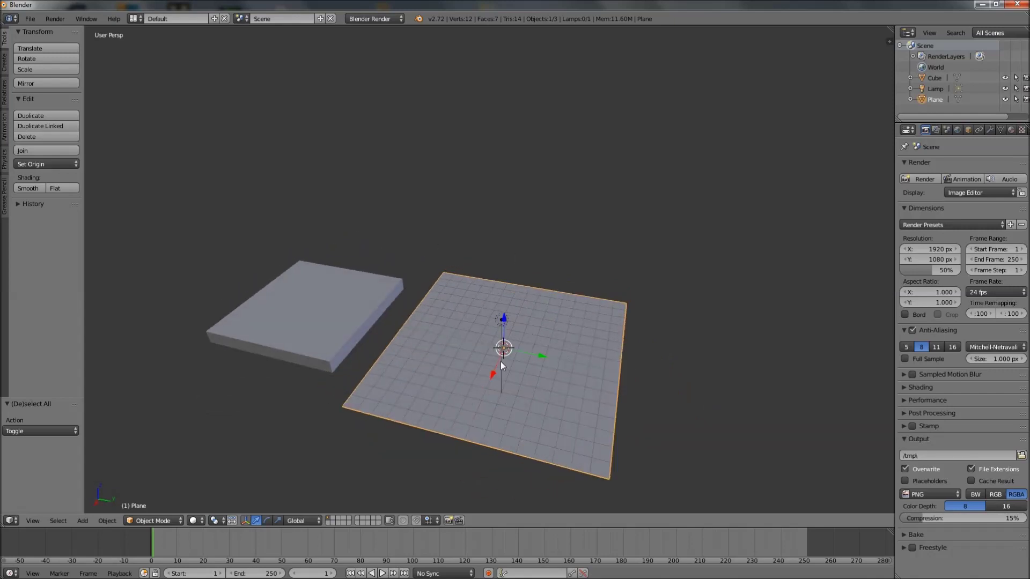
middle_drag(502, 365, 432, 368)
click(267, 520)
drag(424, 310, 424, 351)
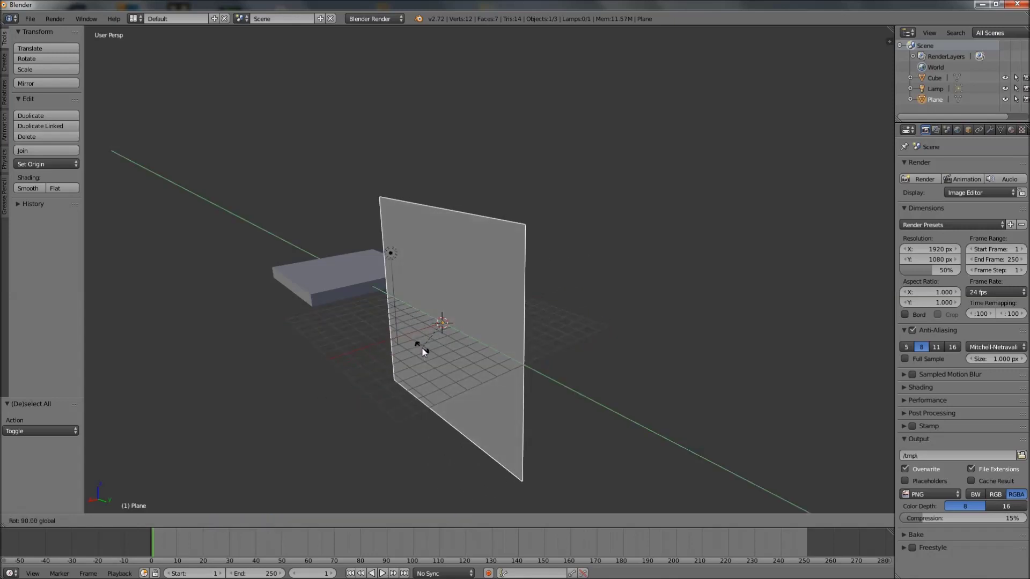
drag(422, 349, 836, 42)
right_click(407, 320)
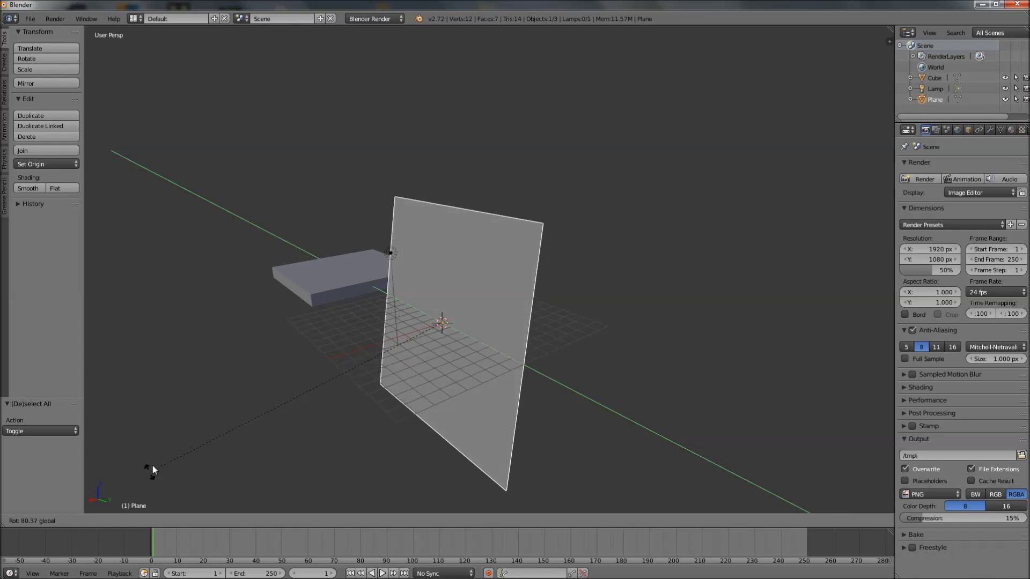
right_click(327, 382)
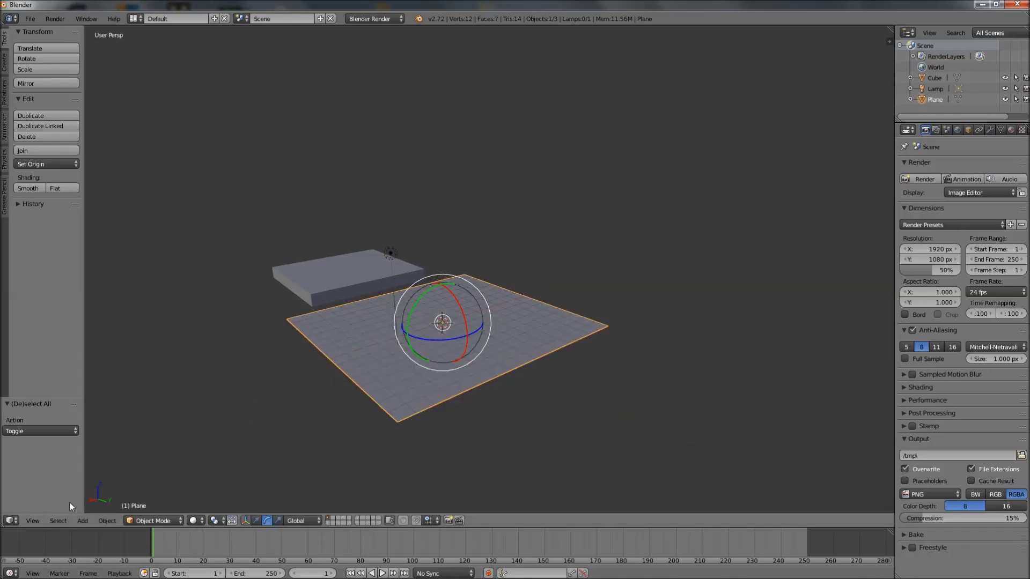
- Try tilting the plane by about 20° around the global Y axis
mouse_move(416, 302)
mouse_down()
mouse_move(411, 324)
mouse_move(420, 327)
mouse_move(412, 295)
mouse_up()
middle_drag(410, 295, 413, 314)
drag(411, 310, 415, 325)
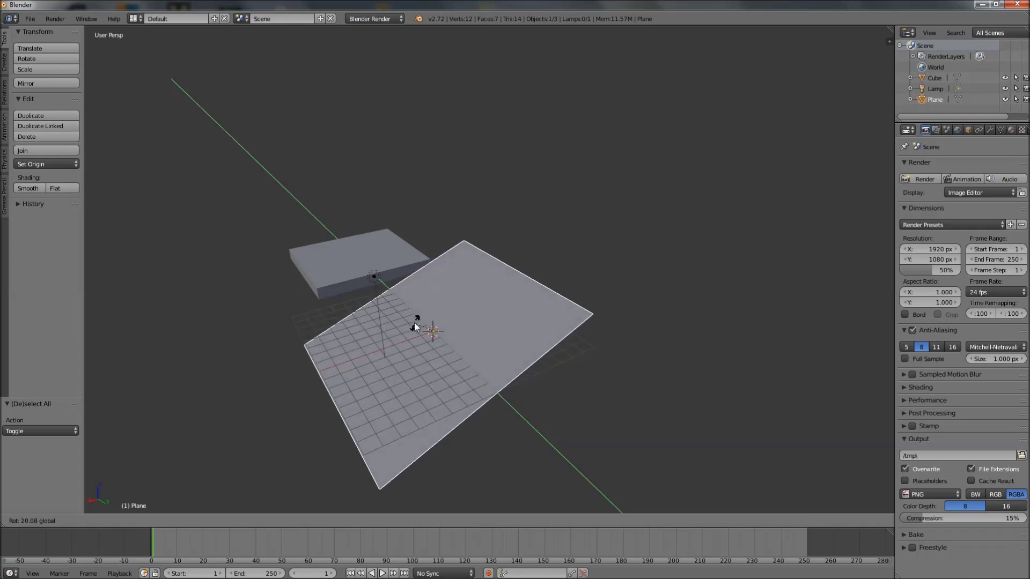
right_click(414, 323)
middle_drag(415, 320, 445, 319)
drag(445, 320, 430, 337)
right_click(430, 337)
- Deselect the plane and examine the flat plane and the thick slab side by side
middle_drag(430, 337, 360, 333)
middle_drag(376, 354, 524, 369)
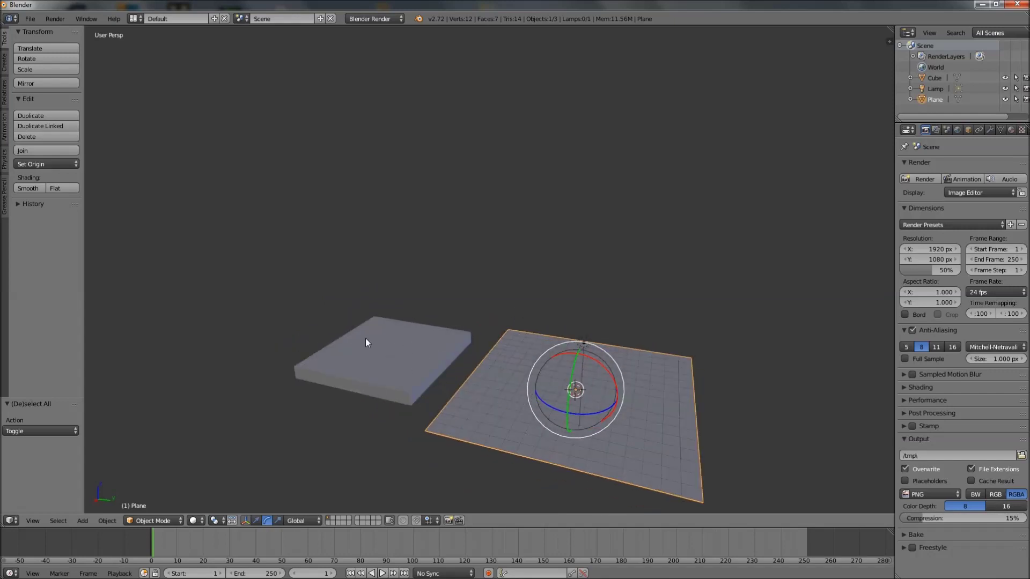
middle_drag(381, 333, 436, 366)
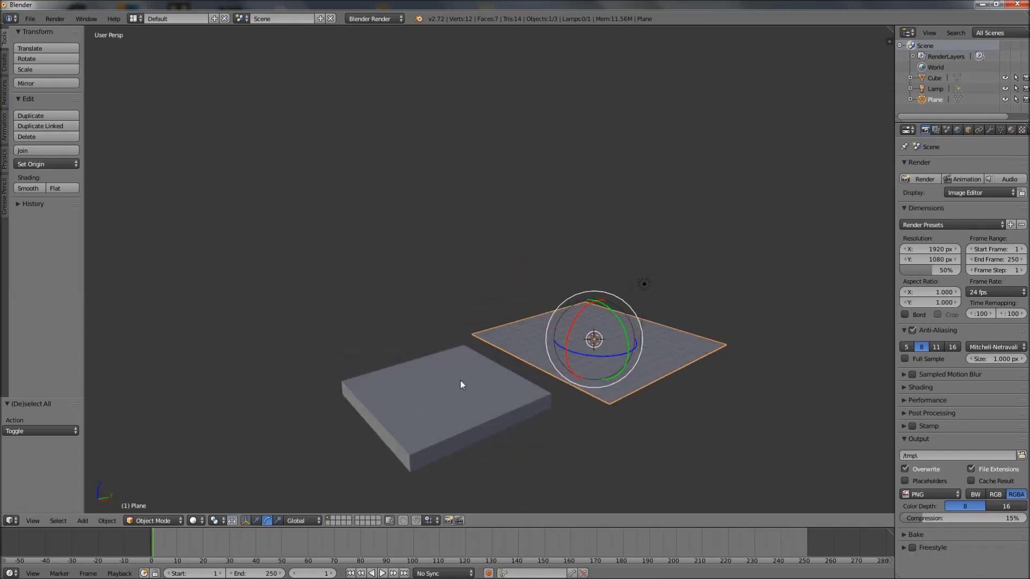
middle_drag(434, 436, 445, 315)
key(a)
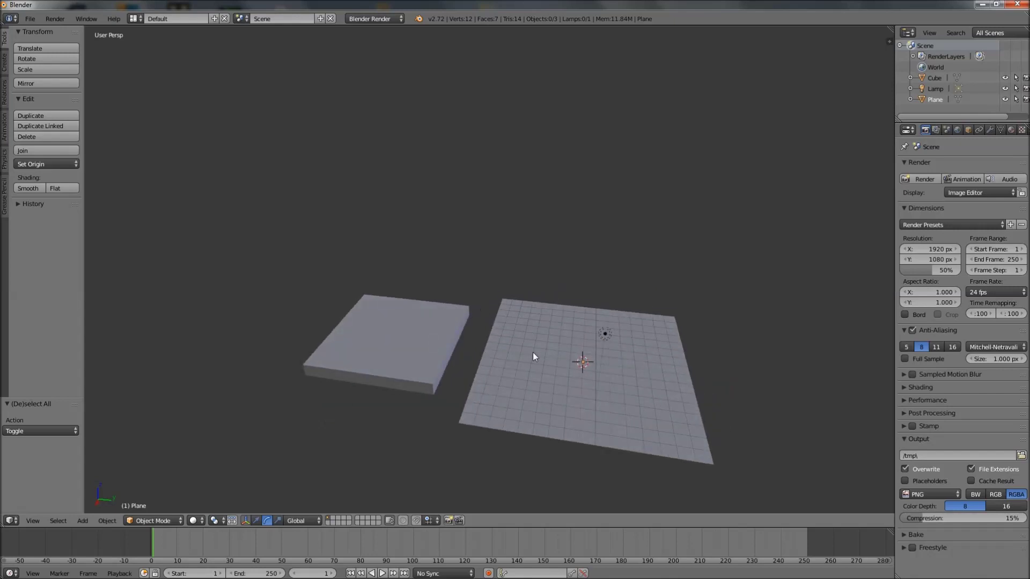
middle_drag(574, 386, 472, 375)
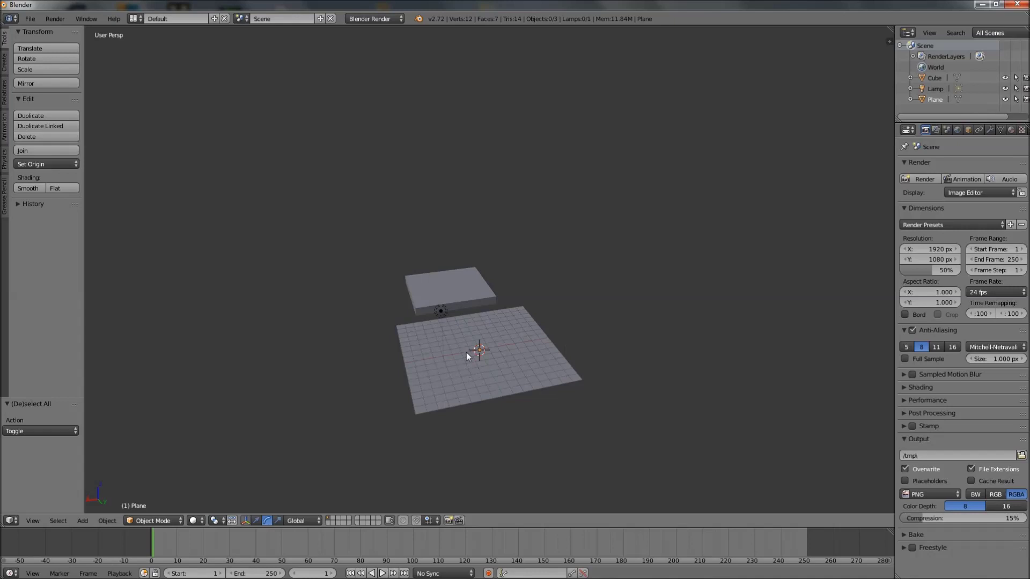
- Select the plane and scale it up by a factor of about 2.9
right_click(482, 384)
key(s)
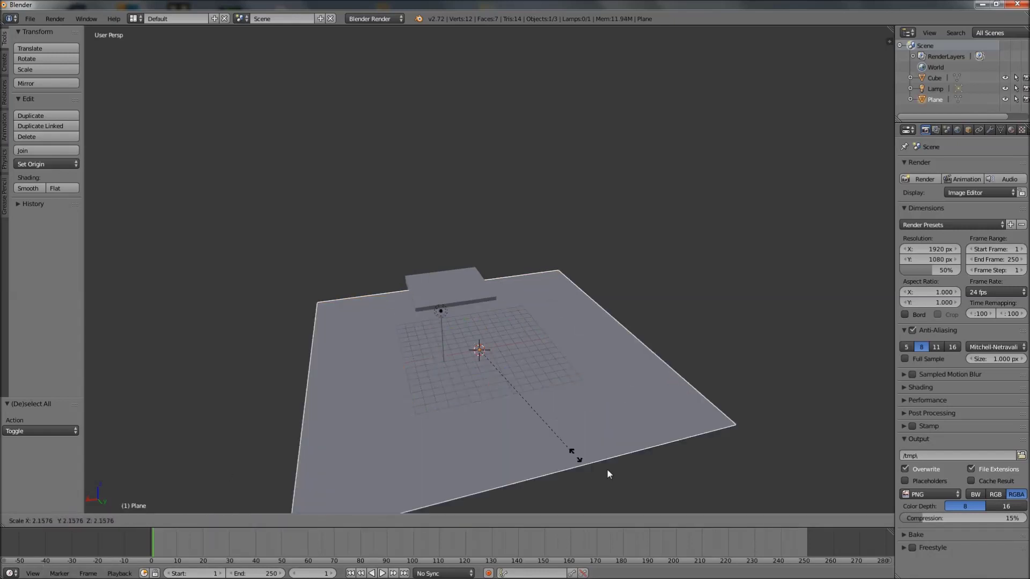
click(626, 477)
- Set the plane's dimensions to 80 along X and 20 along Y
middle_drag(462, 419, 537, 272)
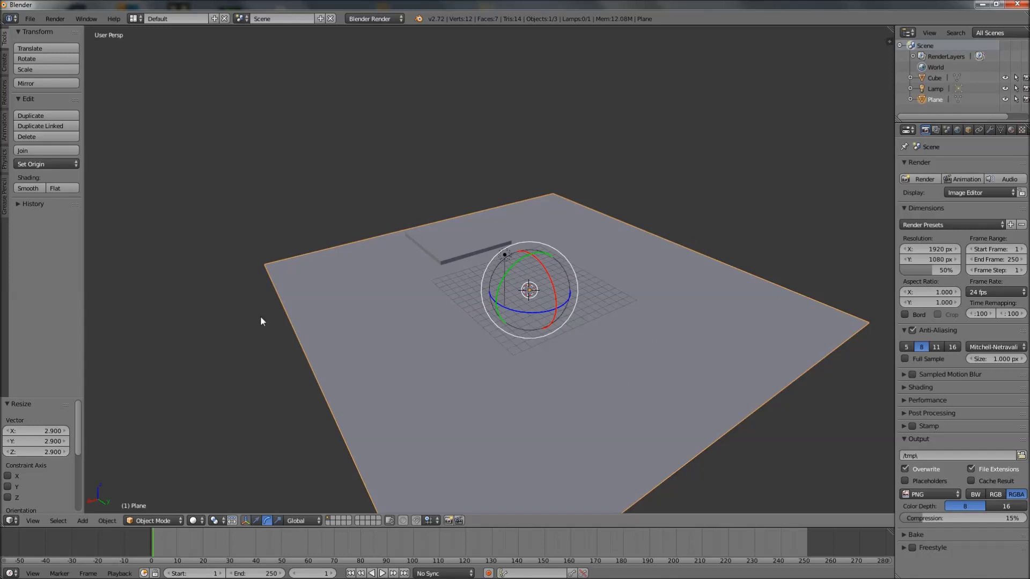
middle_drag(446, 348, 528, 295)
middle_drag(365, 320, 399, 451)
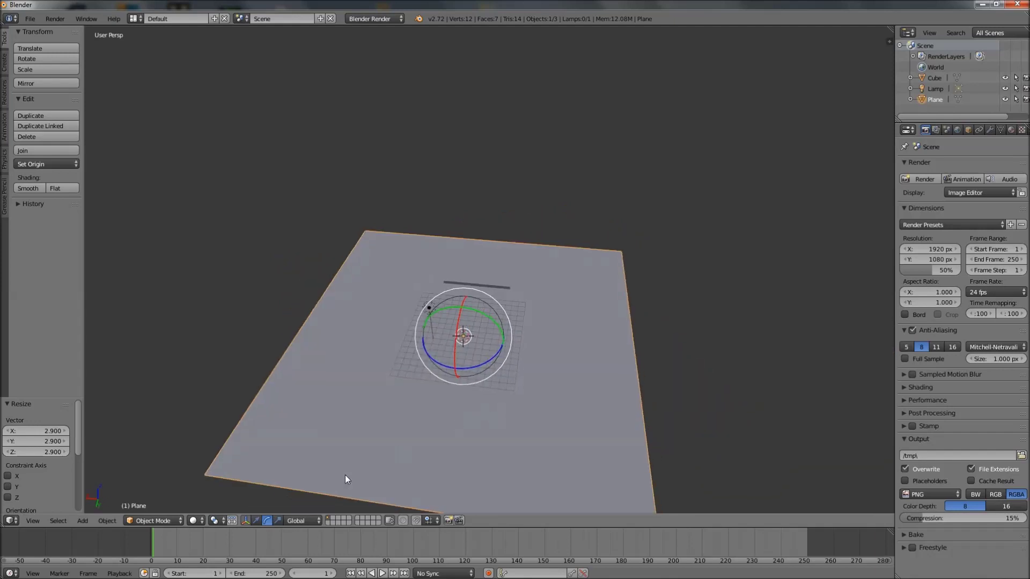
middle_drag(388, 358, 502, 302)
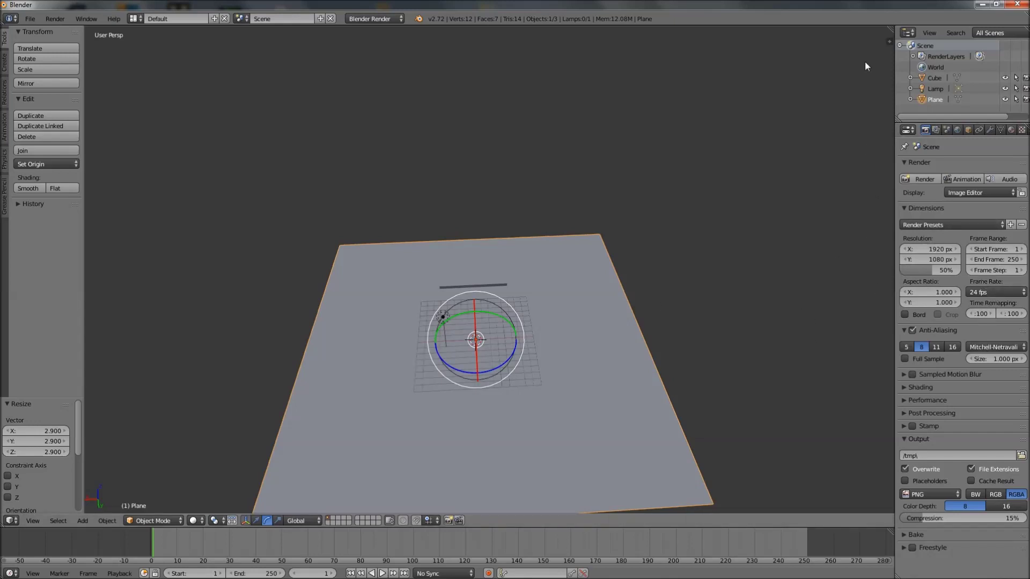
key(n)
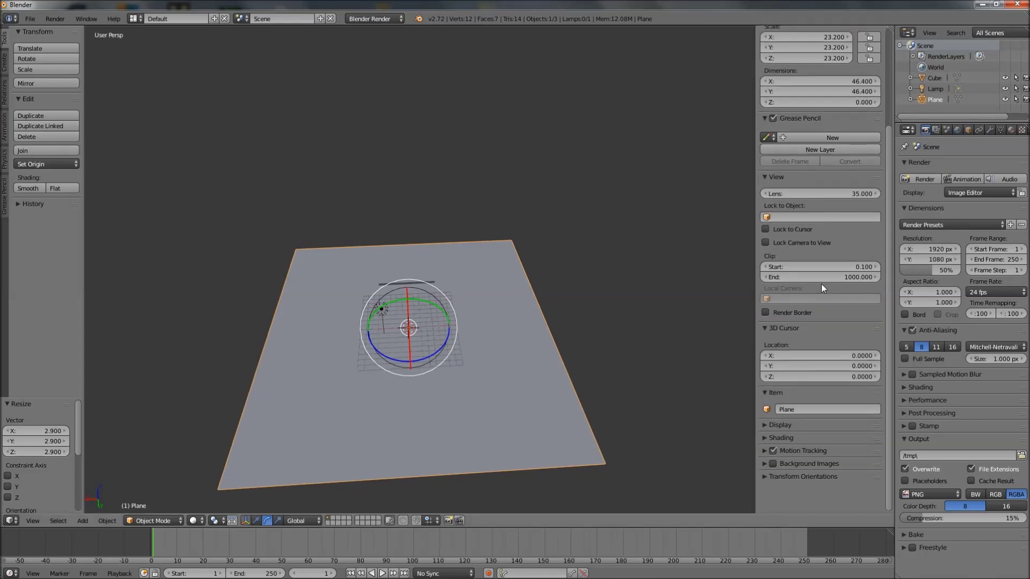
scroll(822, 285, up, 4)
click(814, 167)
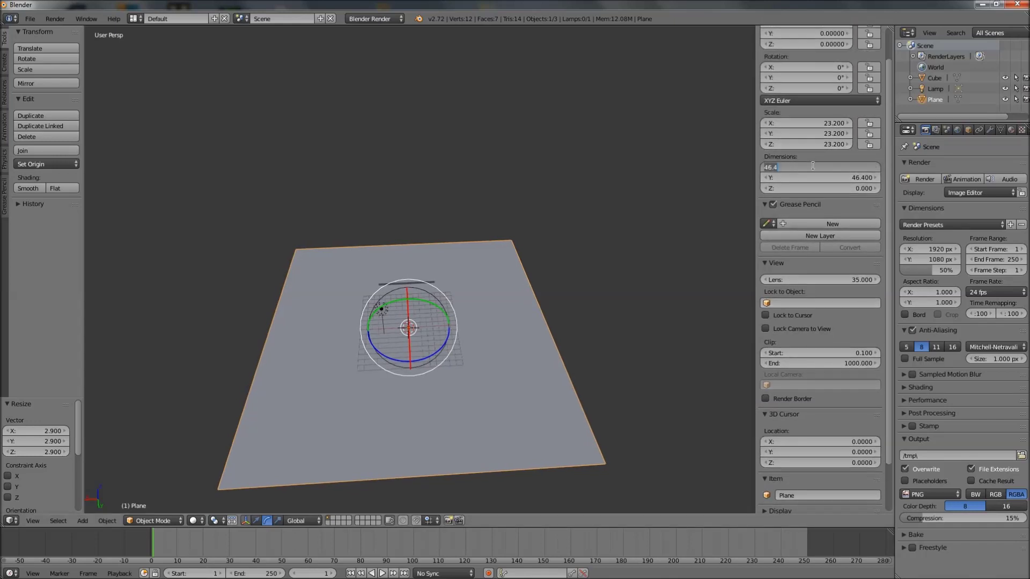
text(80)
key(Return)
middle_drag(510, 233, 573, 262)
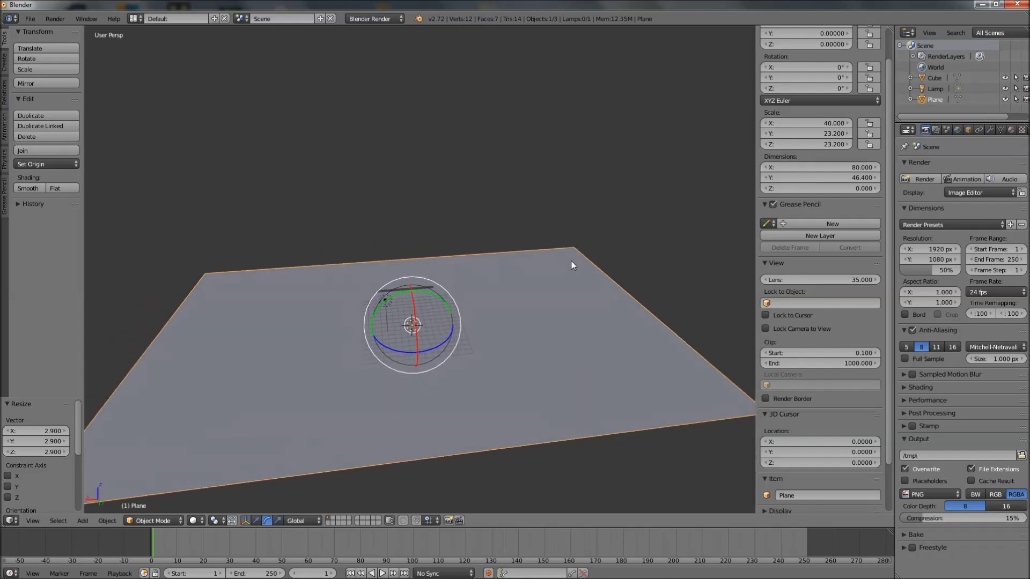
click(852, 177)
text(20)
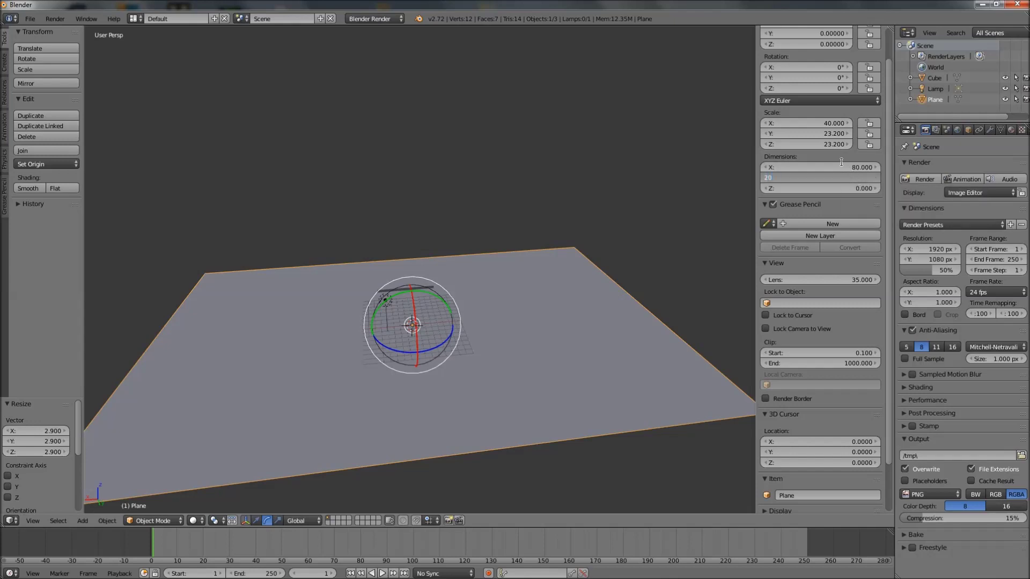
key(Return)
- Duplicate the floor plane and move the copy -20 along the global Y axis so it lies beside the original
middle_drag(536, 279, 374, 381)
click(257, 521)
key(shift+d)
right_click(374, 382)
drag(502, 307, 391, 300)
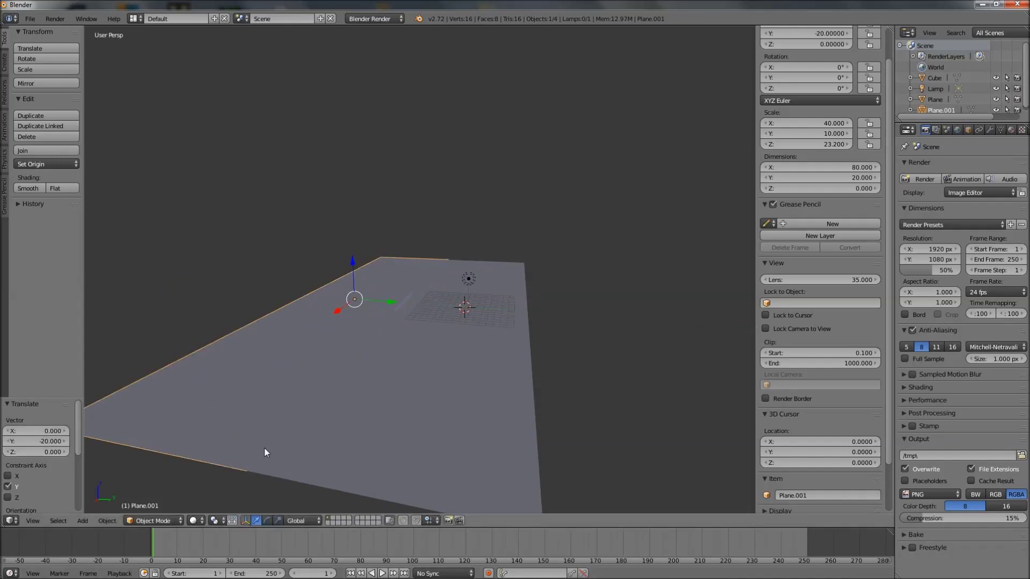
middle_drag(252, 407, 278, 412)
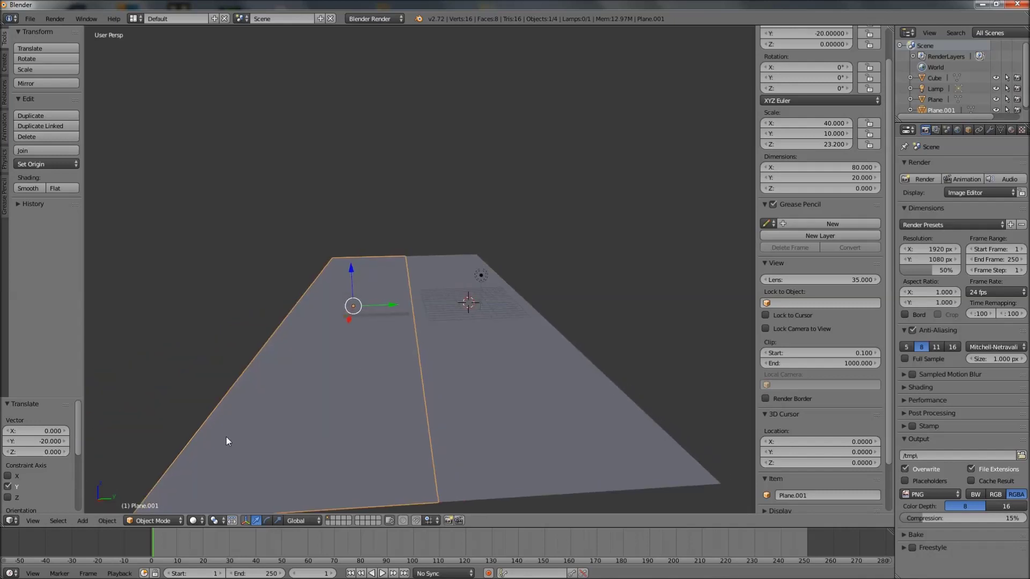
- Try rotating the duplicated plane about the global X axis to stand it upright
click(266, 521)
middle_drag(289, 472, 330, 405)
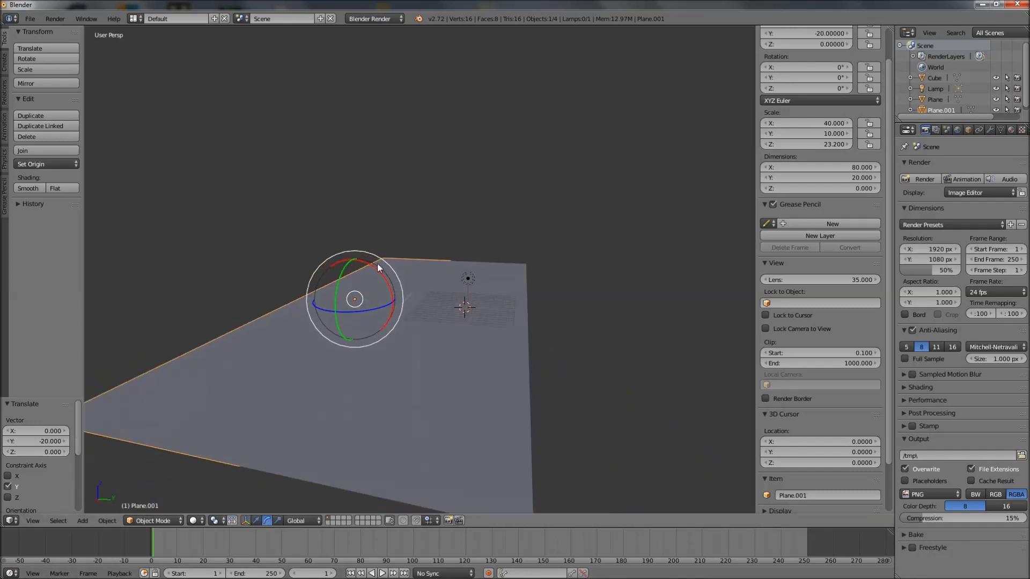
drag(373, 274, 393, 326)
right_click(394, 327)
middle_drag(357, 298, 371, 294)
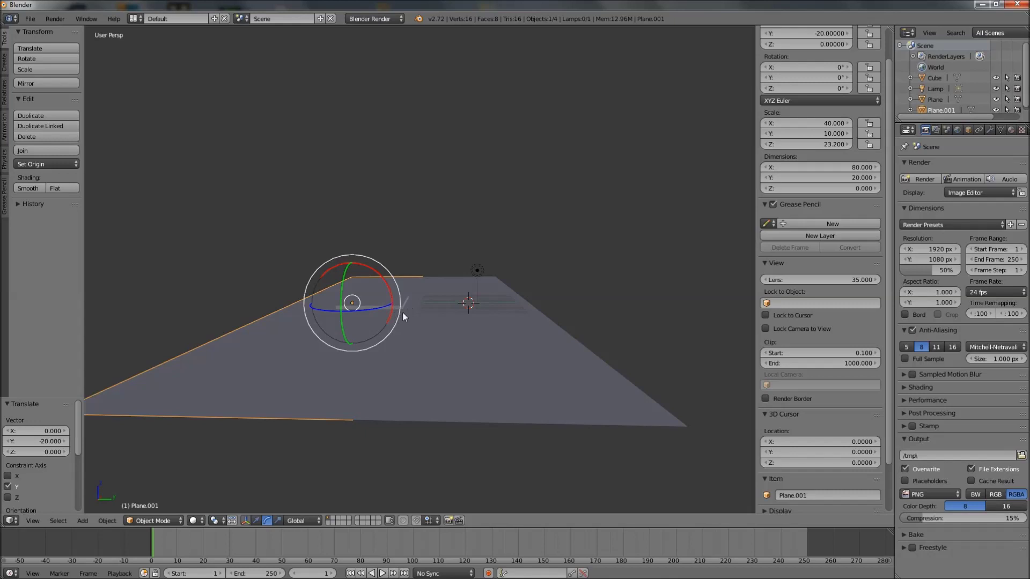
drag(380, 277, 376, 328)
right_click(376, 328)
- In Edit Mode, move the duplicated plane's outer long edge above its inner edge to form a 22-high upright wall, and return to Object Mode
click(130, 518)
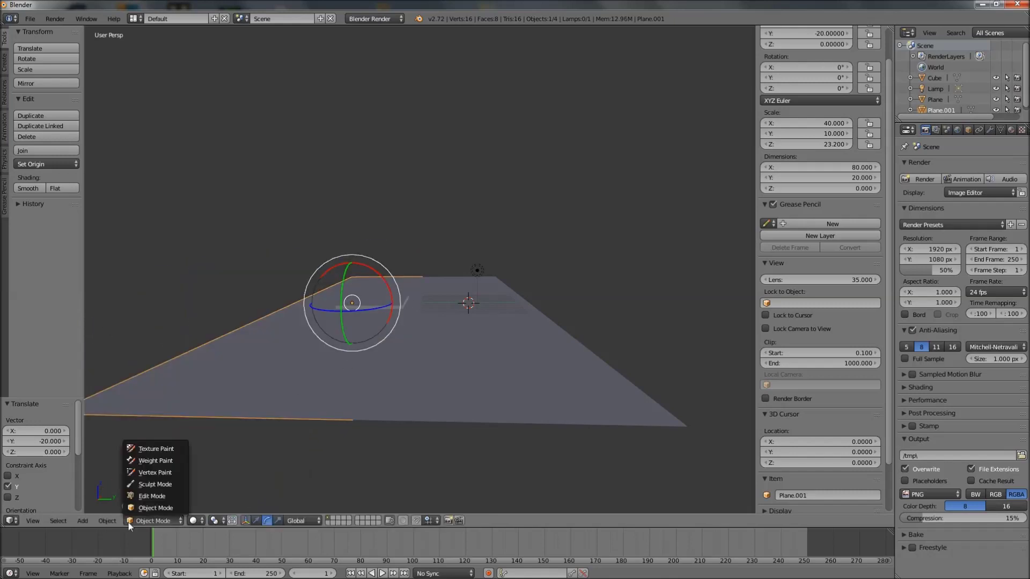
click(141, 498)
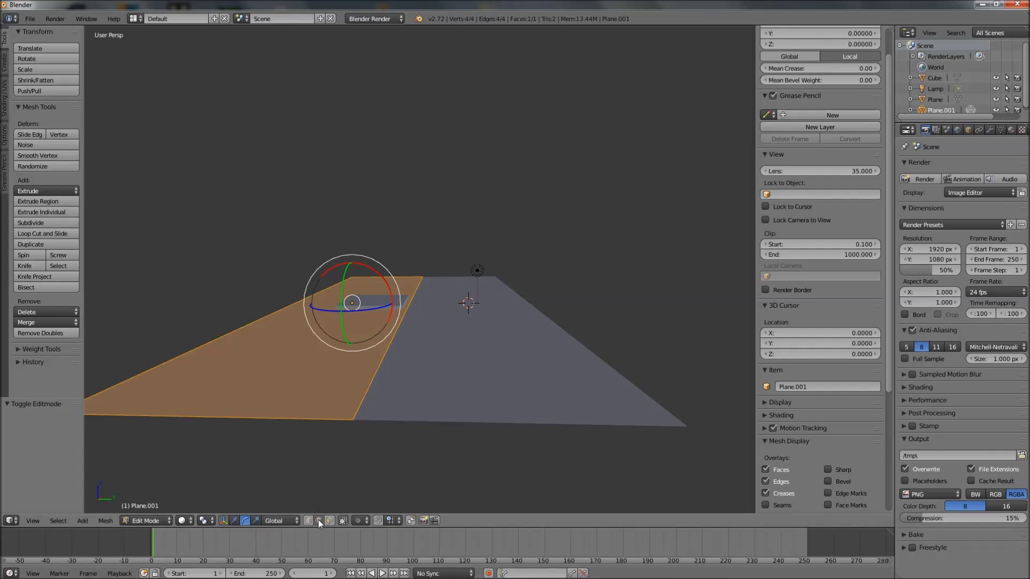
middle_drag(317, 371, 343, 359)
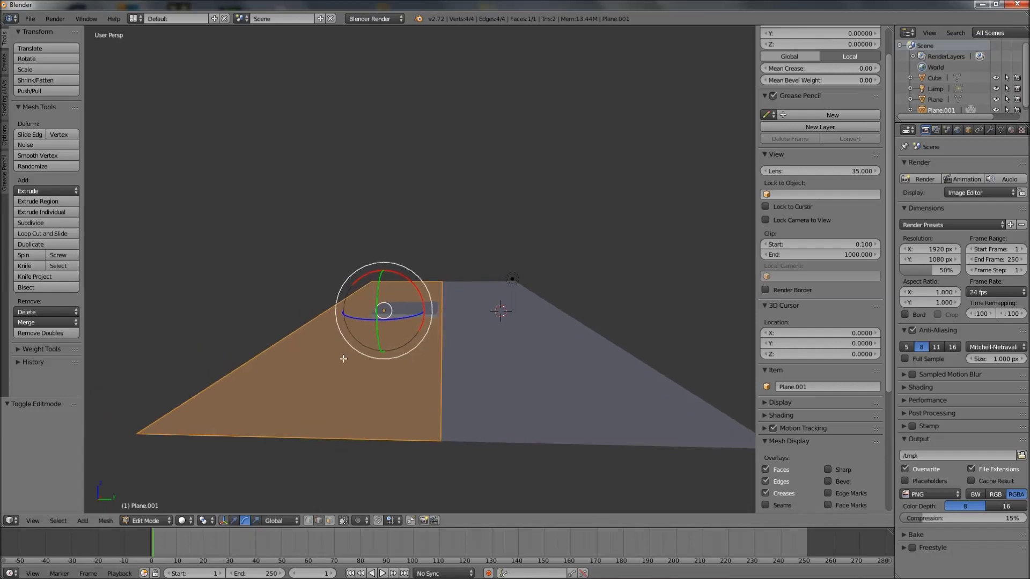
right_click(308, 322)
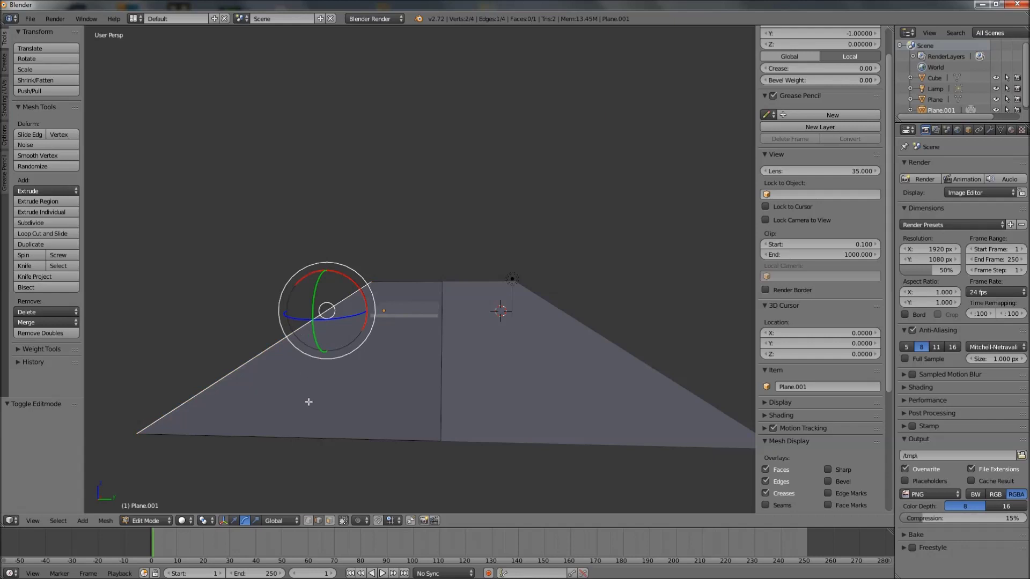
click(234, 521)
drag(359, 310, 480, 347)
drag(441, 271, 446, 103)
middle_drag(475, 214, 430, 156)
drag(434, 115, 445, 150)
click(148, 520)
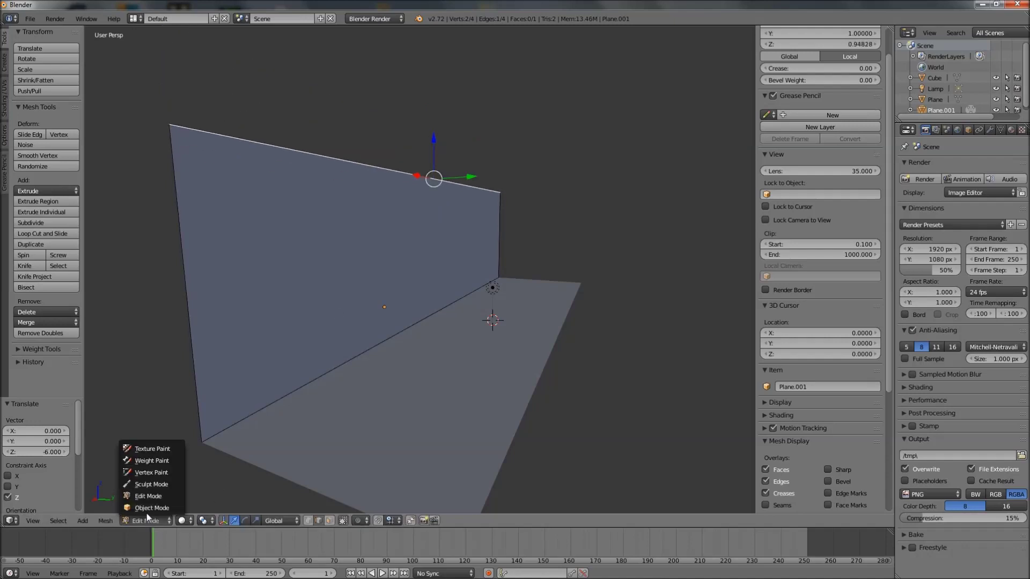
click(149, 507)
- Deselect the wall, examine how it meets the floor from several angles, and open the modifier settings
middle_drag(375, 327, 531, 285)
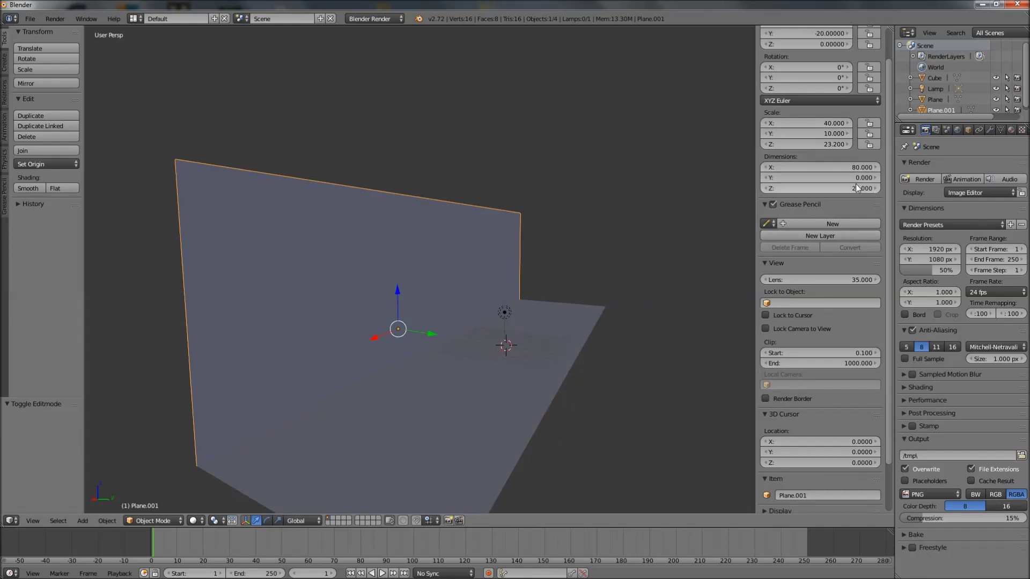
middle_drag(455, 262, 540, 326)
key(a)
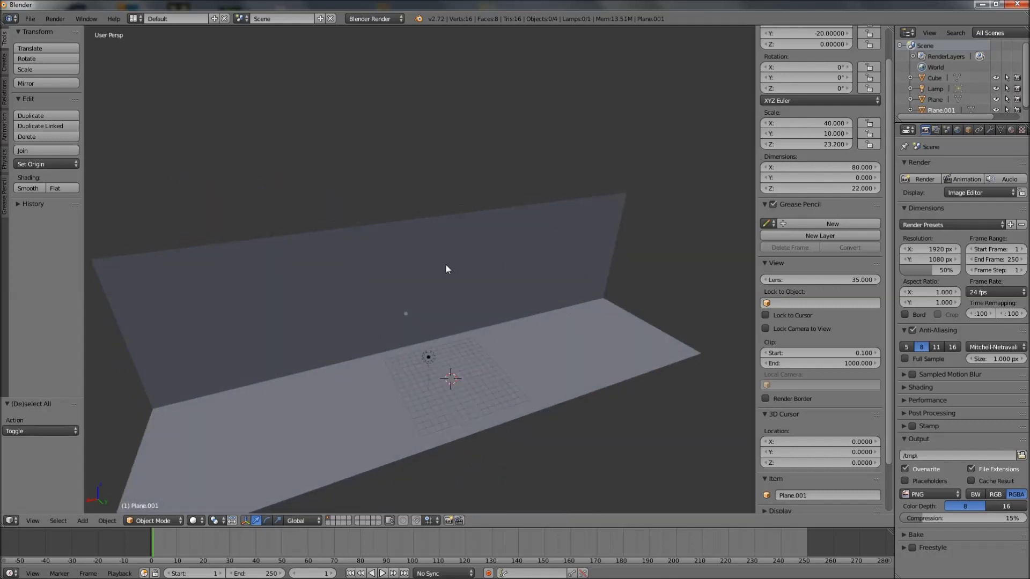
middle_drag(320, 289, 463, 311)
middle_drag(433, 347, 371, 319)
middle_drag(435, 366, 527, 350)
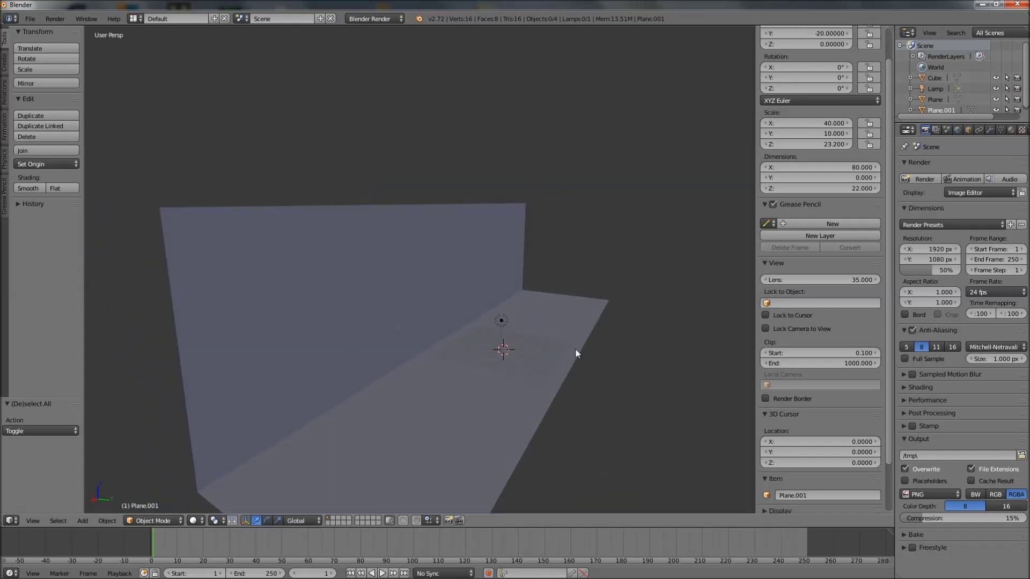
middle_drag(575, 353, 515, 409)
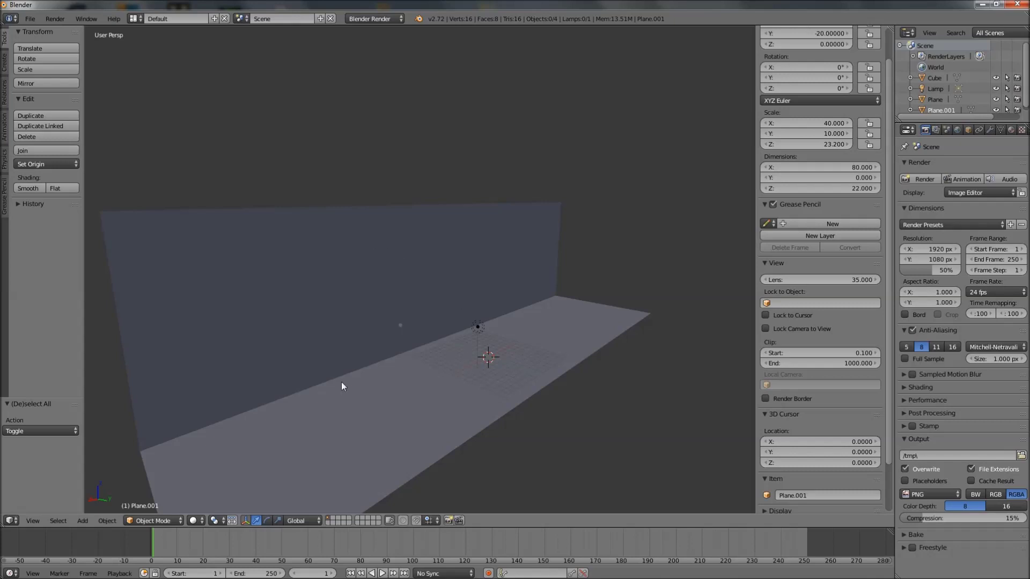
middle_drag(371, 376, 384, 349)
scroll(382, 343, down, 2)
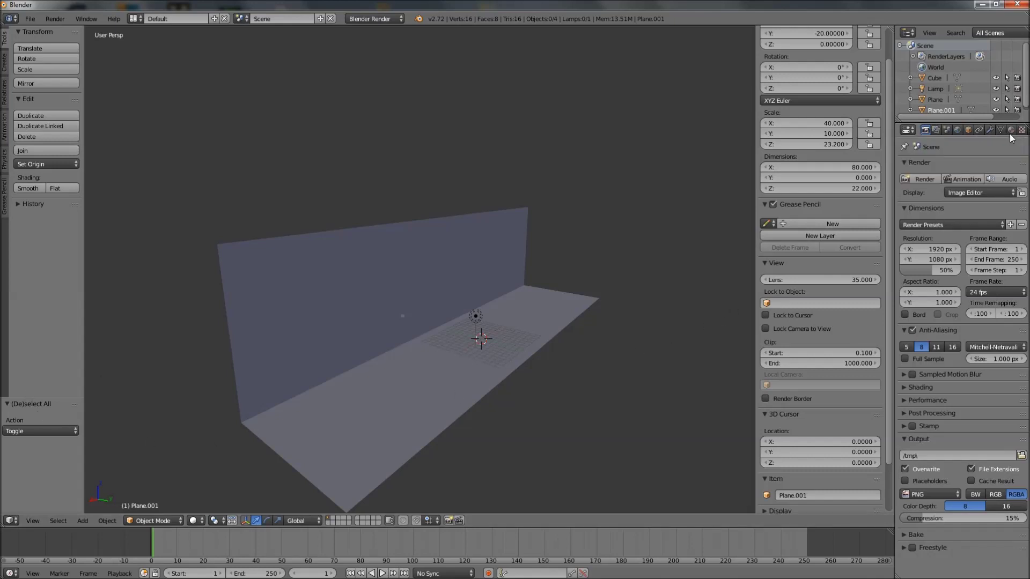
click(990, 129)
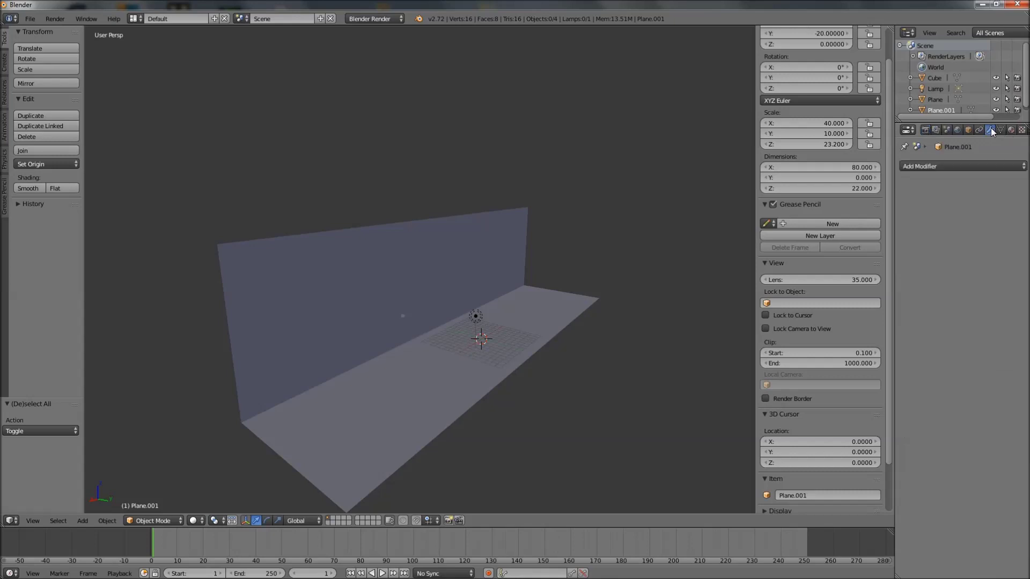
- Add a cube, scale it into a thin upright slab about 5.2 × 0.6 × 11.8, and raise it onto the floor
middle_drag(491, 337, 397, 300)
middle_drag(424, 394, 93, 506)
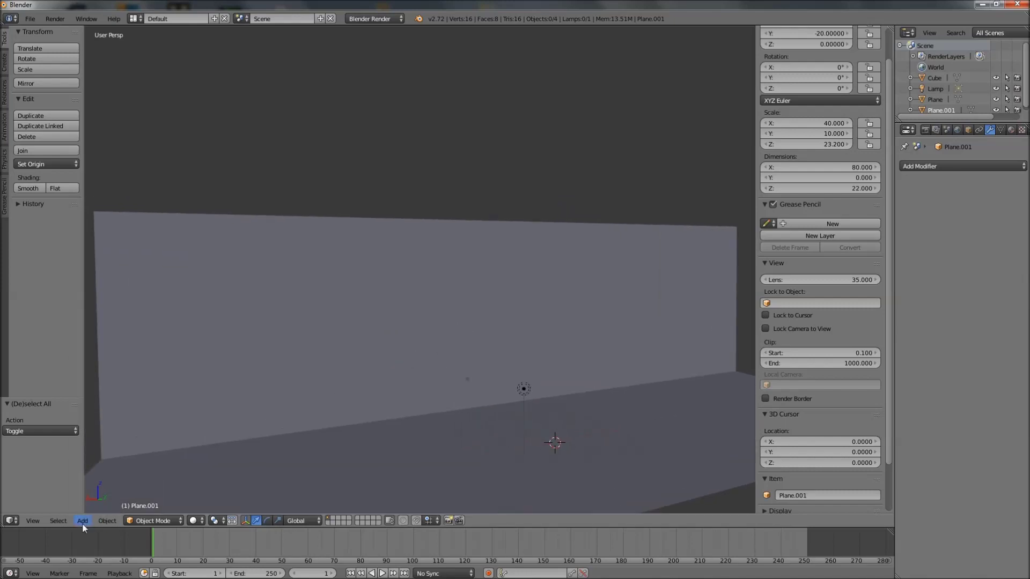
click(82, 521)
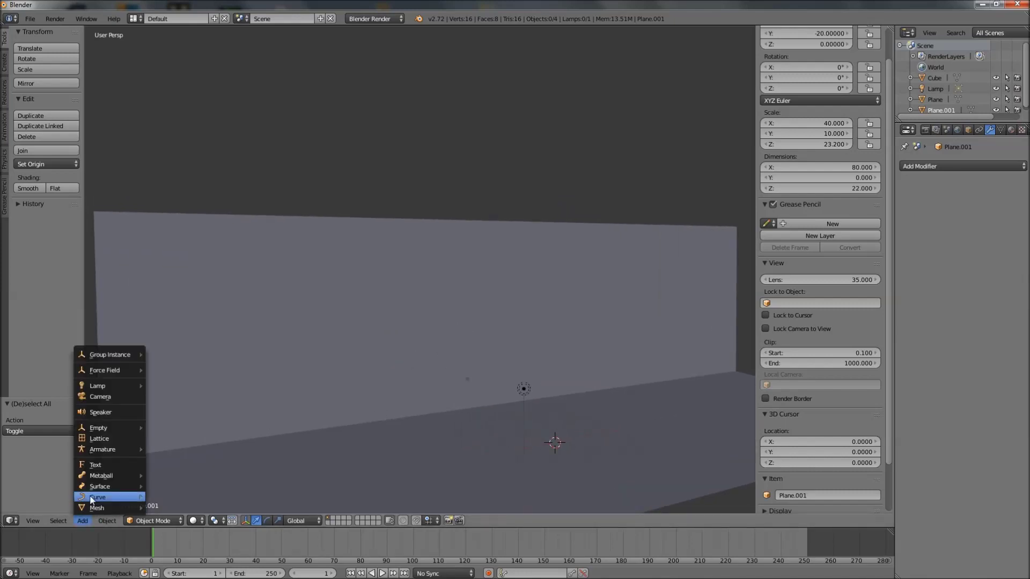
mouse_move(98, 510)
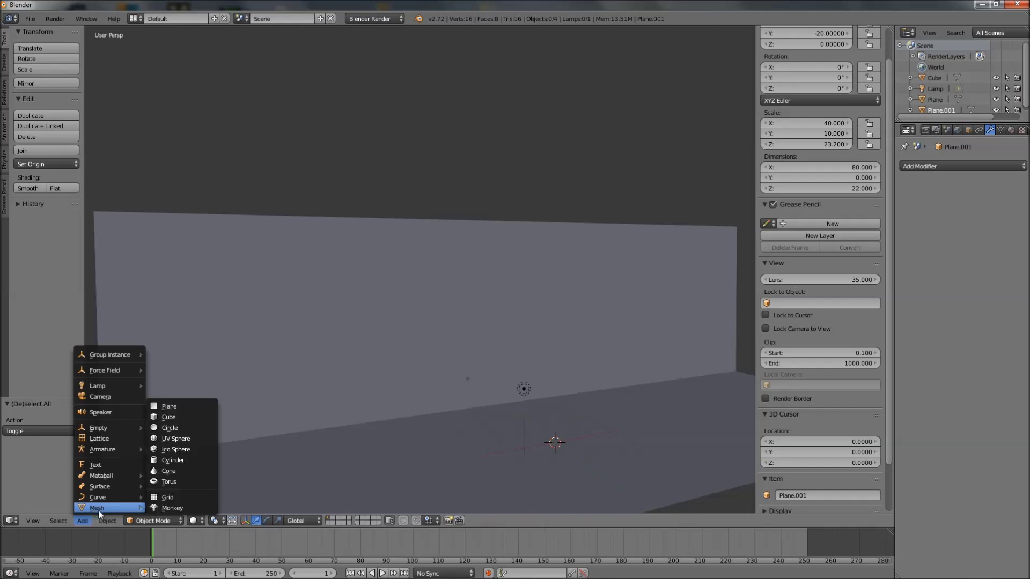
click(209, 417)
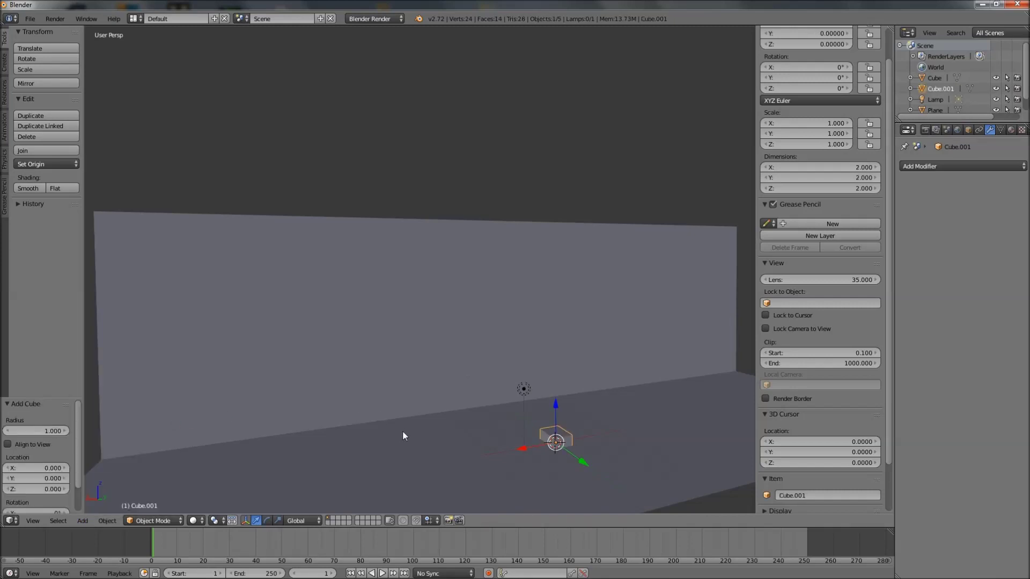
shift+middle_drag(404, 436, 354, 410)
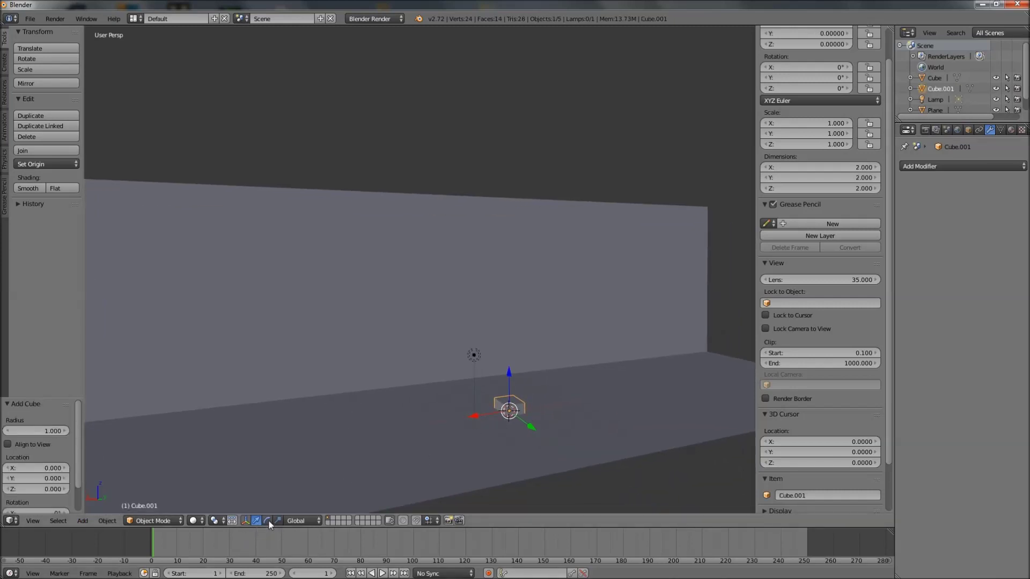
drag(510, 390, 526, 273)
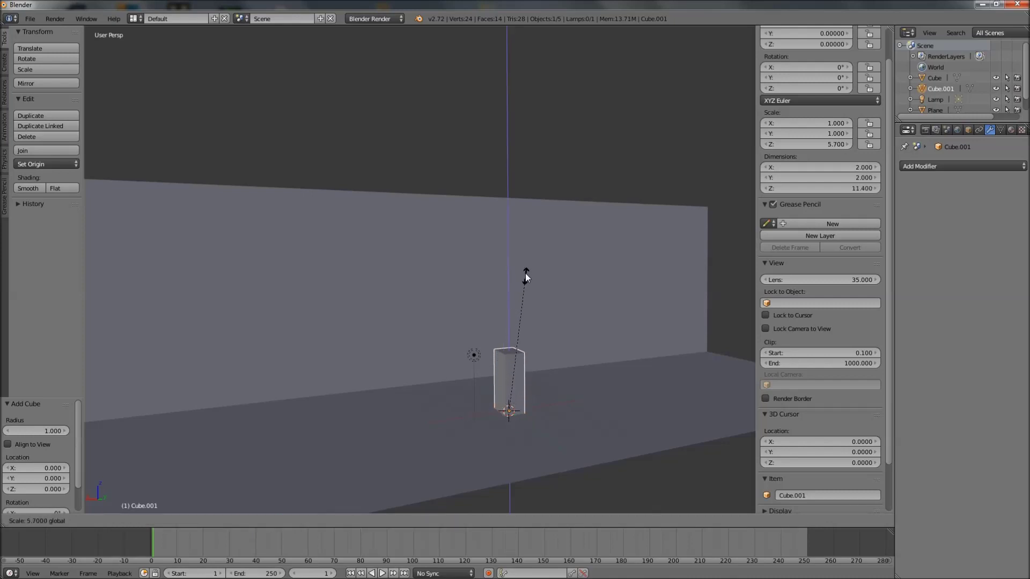
drag(472, 415, 412, 426)
drag(528, 431, 517, 421)
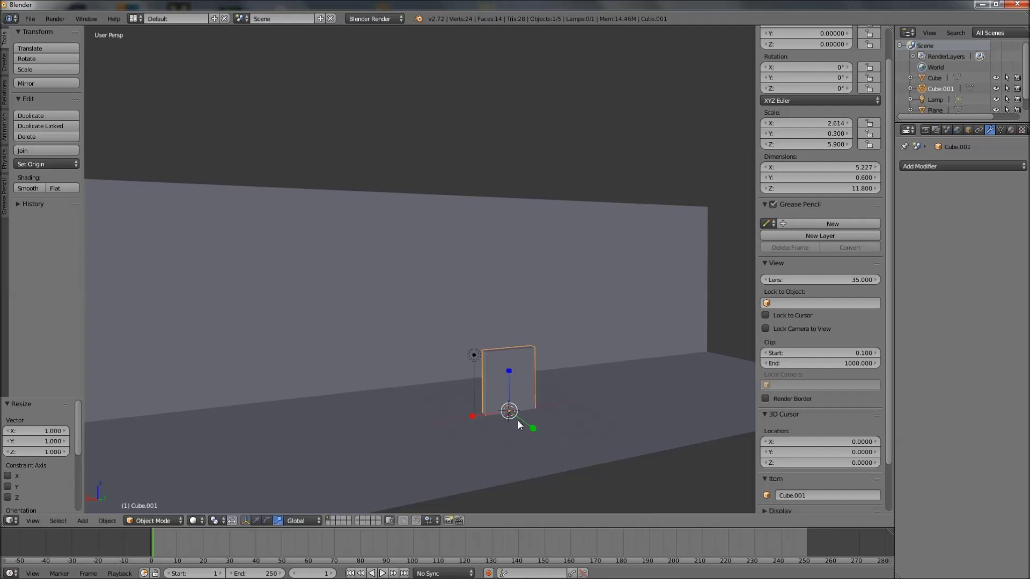
middle_drag(425, 443, 259, 531)
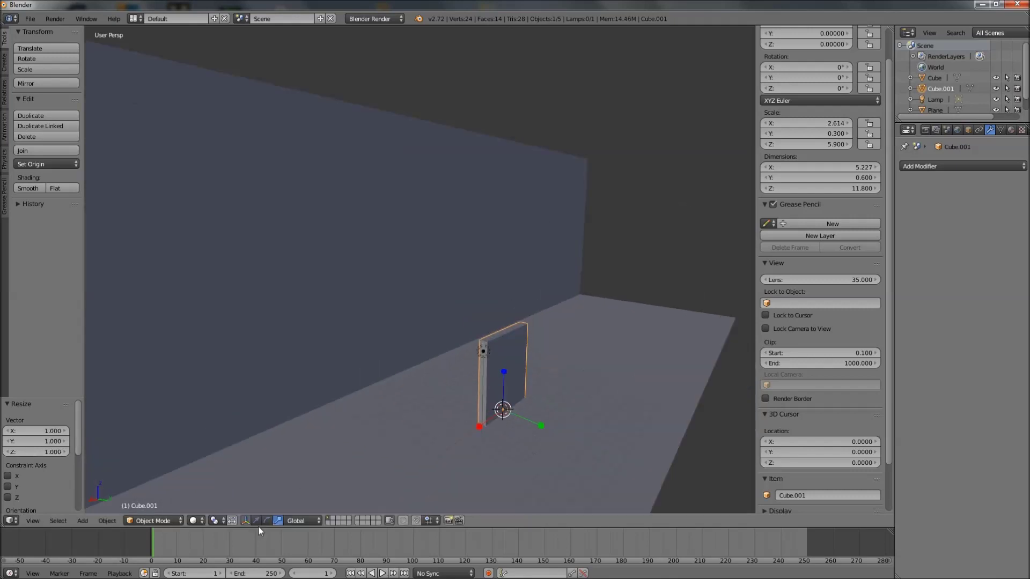
drag(503, 387, 506, 305)
- Select the wall, enter Edit Mode, and shorten it by moving its near vertical end edge -32 along X
right_click(507, 308)
middle_drag(407, 323, 381, 349)
click(153, 521)
click(159, 495)
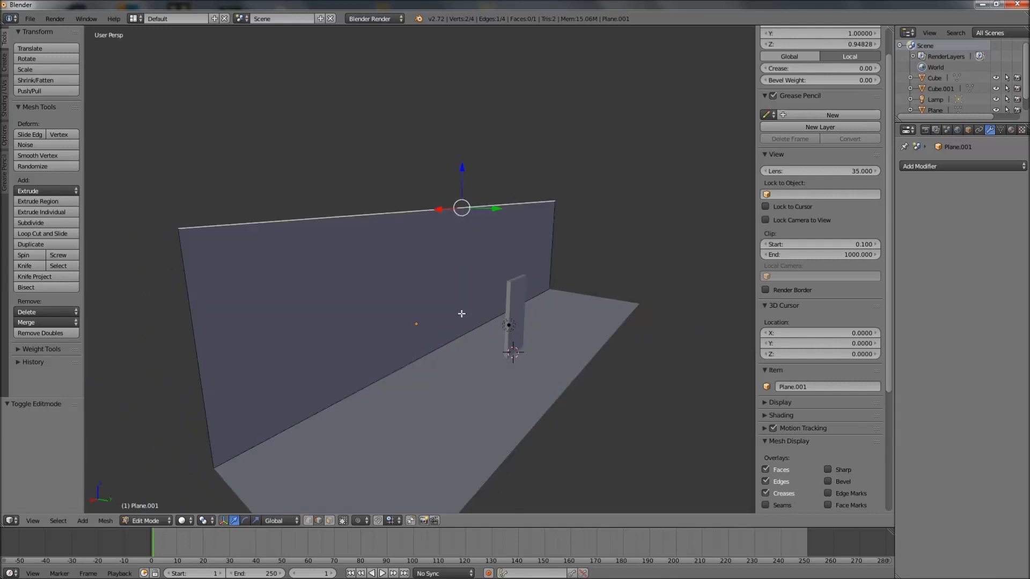
right_click(199, 361)
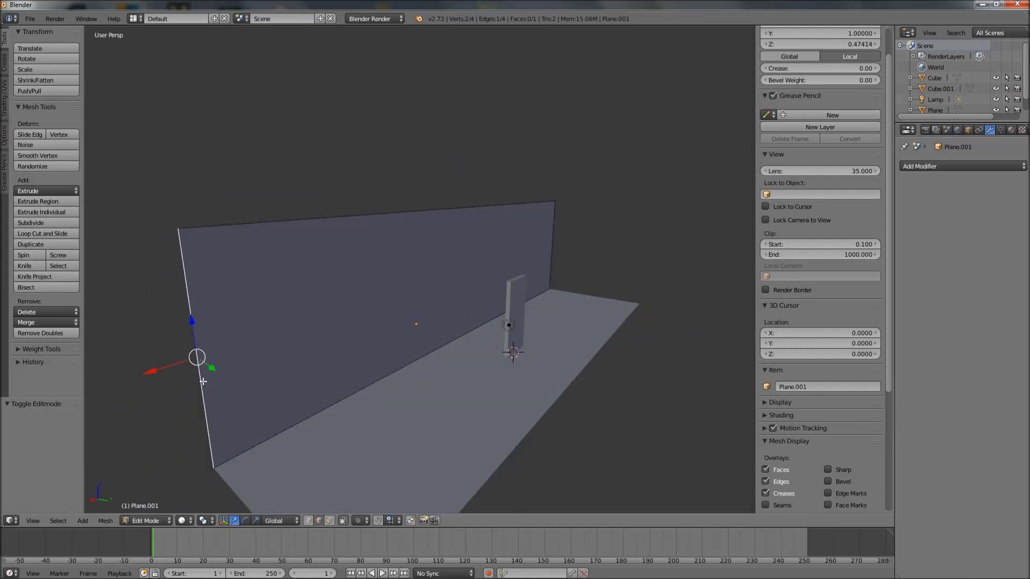
key(g)
key(x)
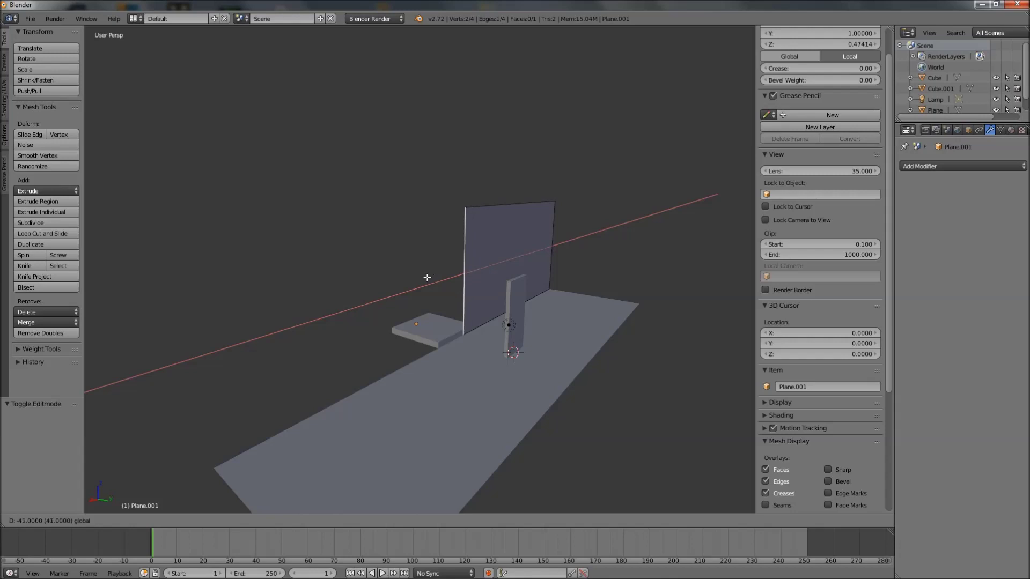
click(400, 288)
- Extrude the shortened wall's vertical end edge along X into a narrow section and shift the new edge by -1 along X
key(e)
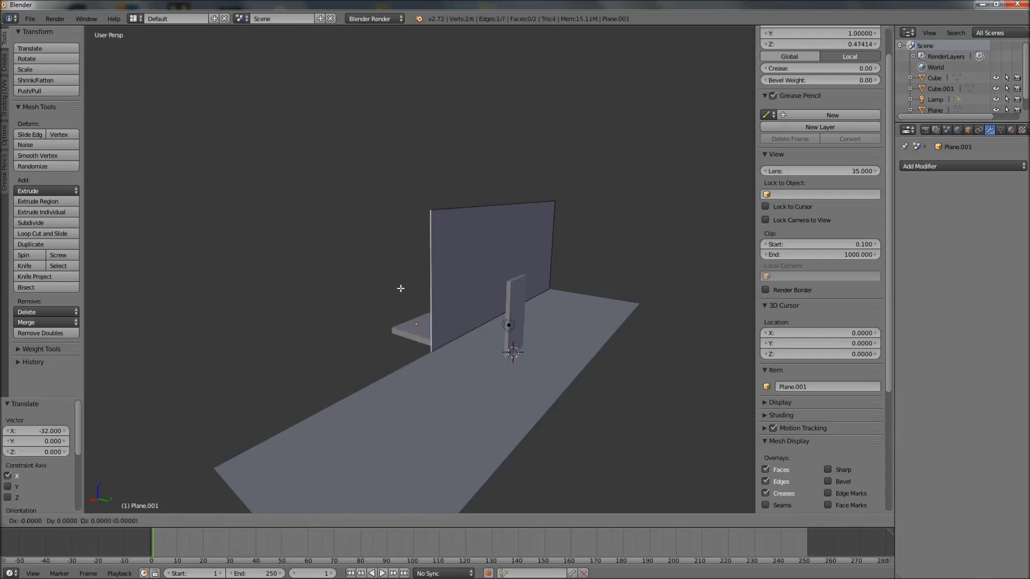
click(400, 288)
drag(402, 293, 365, 327)
drag(381, 259, 373, 214)
right_click(373, 214)
middle_drag(424, 310, 411, 331)
scroll(445, 340, up, 2)
ctrl+drag(306, 303, 317, 302)
middle_drag(323, 306, 352, 320)
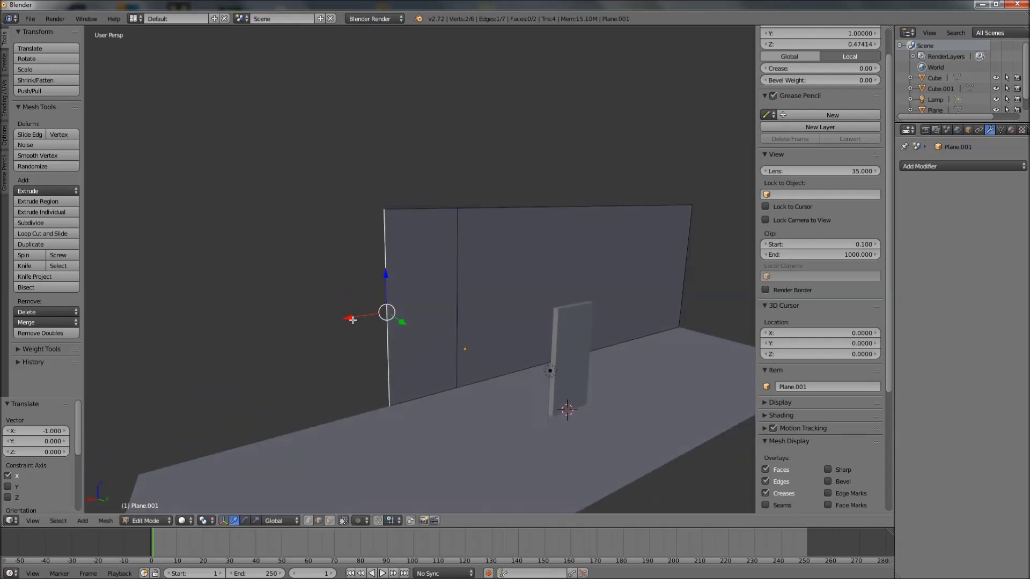
- Subdivide the two vertical edges of the wall's narrow section and raise the new horizontal edge slightly along Z
shift+right_click(457, 295)
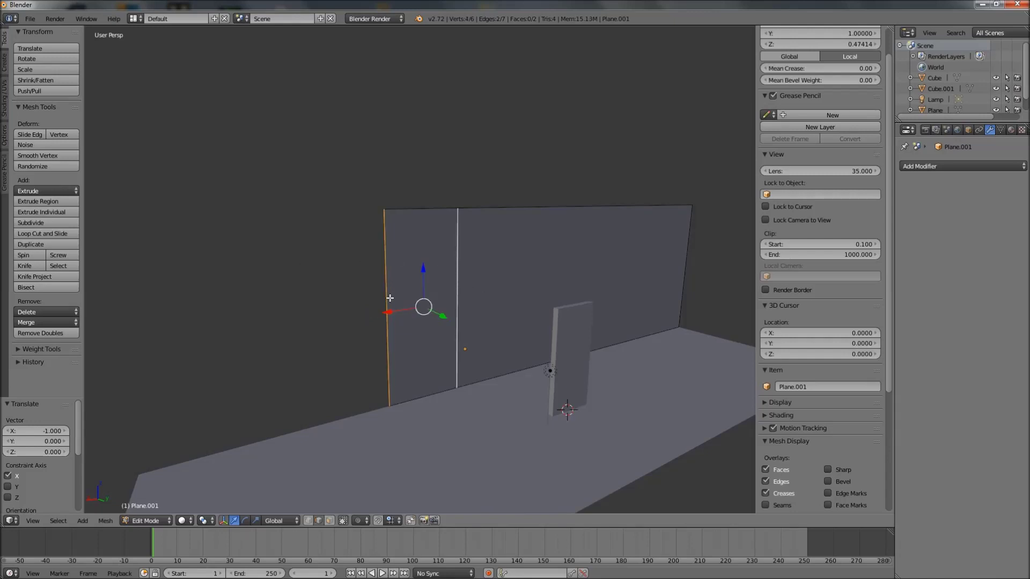
key(w)
click(402, 316)
middle_drag(401, 316, 393, 291)
right_click(385, 295)
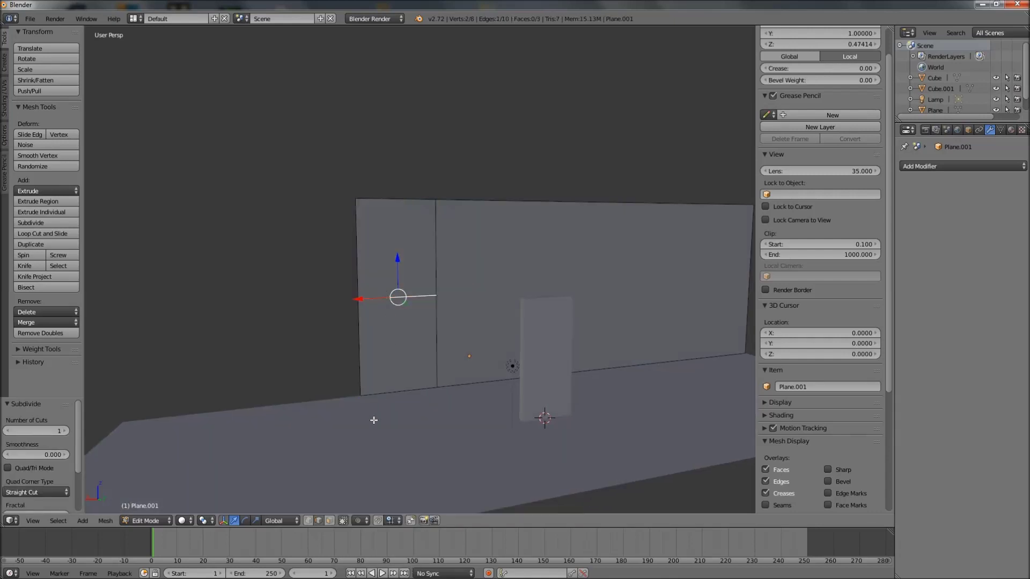
ctrl+drag(398, 273, 399, 255)
- Extrude both halves of the narrow section's outer vertical edge 23 along X to extend the wall to the floor's end
right_click(362, 265)
shift+right_click(363, 307)
key(e)
right_click(363, 308)
ctrl+drag(324, 295, 99, 305)
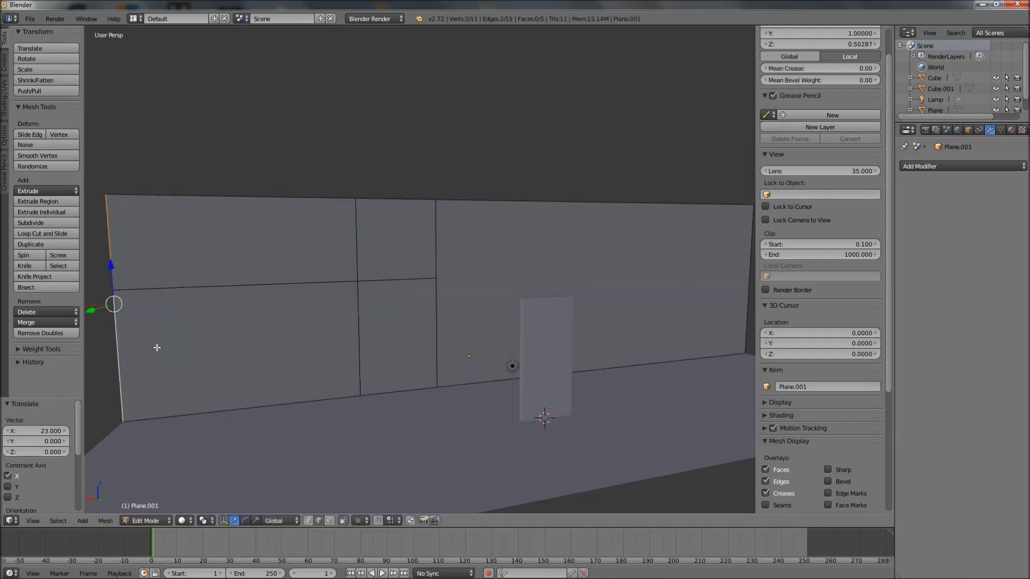
- In face selection, delete the lower face of the narrow wall section to cut a door opening
click(330, 522)
right_click(413, 349)
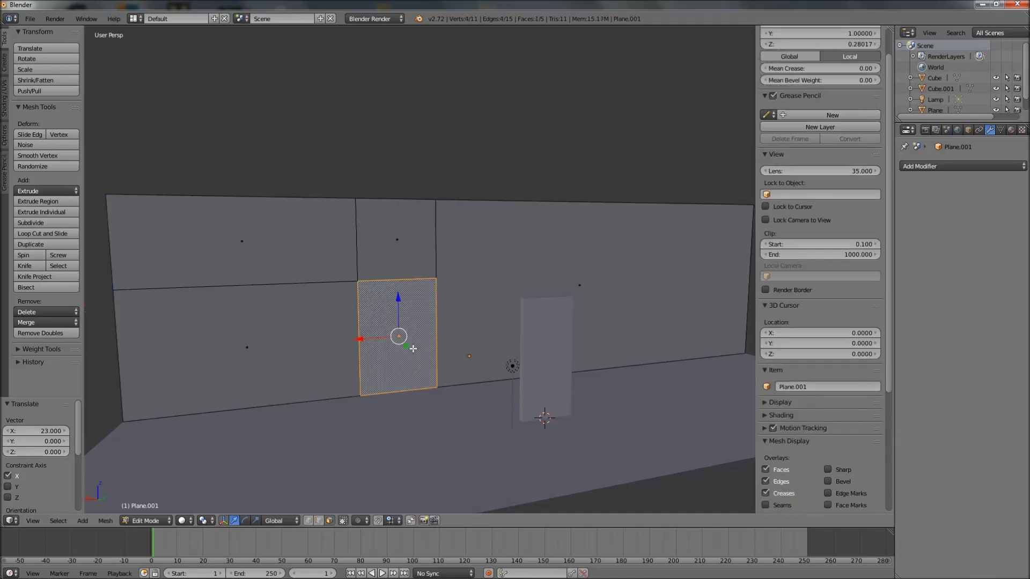
key(x)
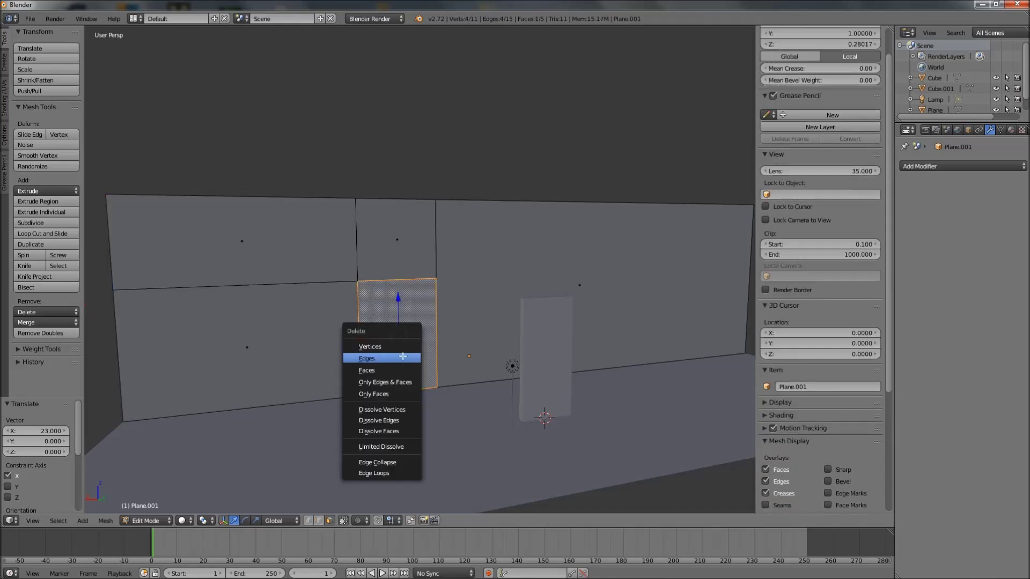
click(378, 370)
middle_drag(378, 370, 405, 386)
- Return to Object Mode and move the upright cube slab -10 along Y towards the wall
click(159, 523)
click(156, 507)
right_click(598, 332)
middle_drag(599, 335, 585, 368)
drag(623, 362, 567, 333)
right_click(566, 332)
mouse_move(601, 346)
middle_down()
mouse_move(552, 358)
mouse_move(613, 347)
middle_up()
ctrl+drag(623, 349, 550, 322)
- Scale the slab along Y to a depth of about 14 so it passes through the wall, and deselect it
middle_drag(439, 336, 335, 406)
scroll(343, 409, down, 3)
click(277, 521)
scroll(362, 449, down, 3)
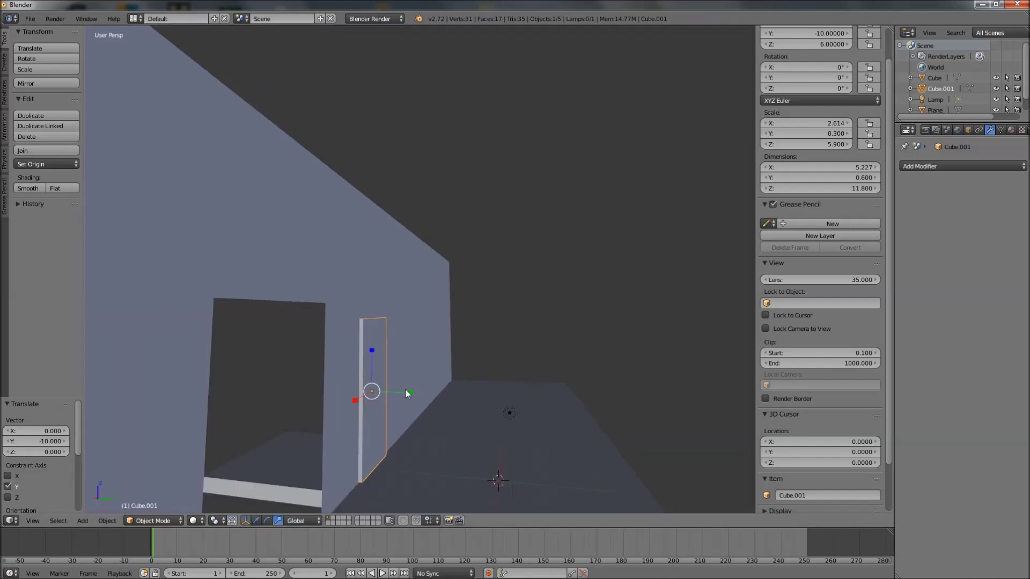
drag(414, 393, 355, 436)
middle_drag(355, 435, 270, 355)
key(a)
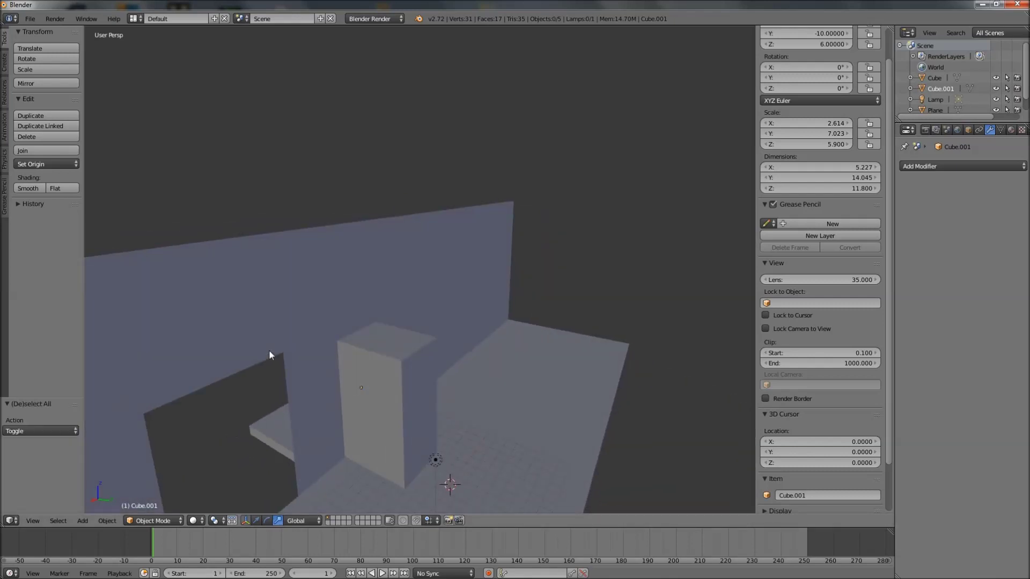
- Examine how the thickened block intersects the wall, selecting the wall and the block in turn
right_click(322, 284)
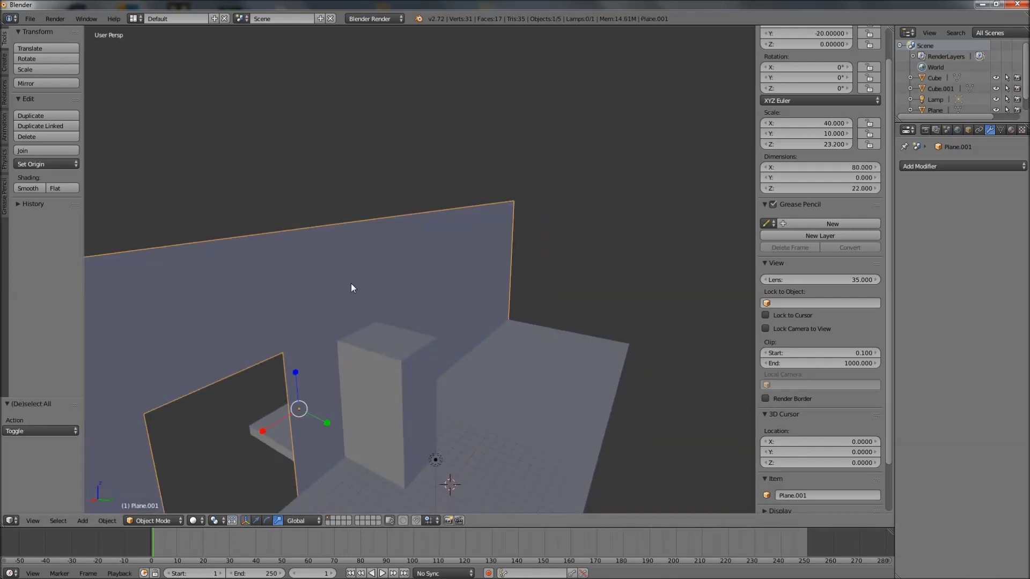
middle_drag(336, 325, 381, 292)
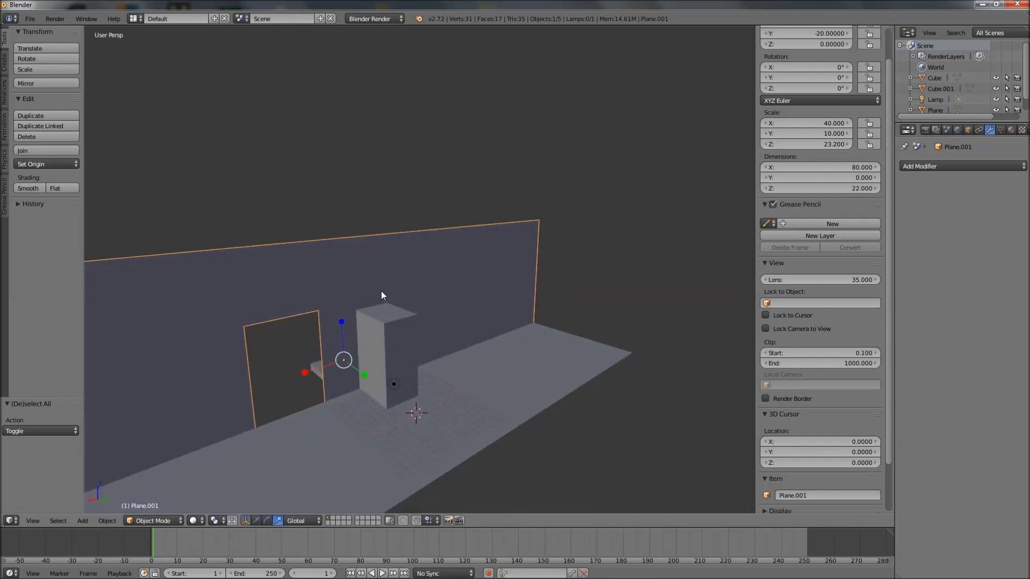
right_click(384, 320)
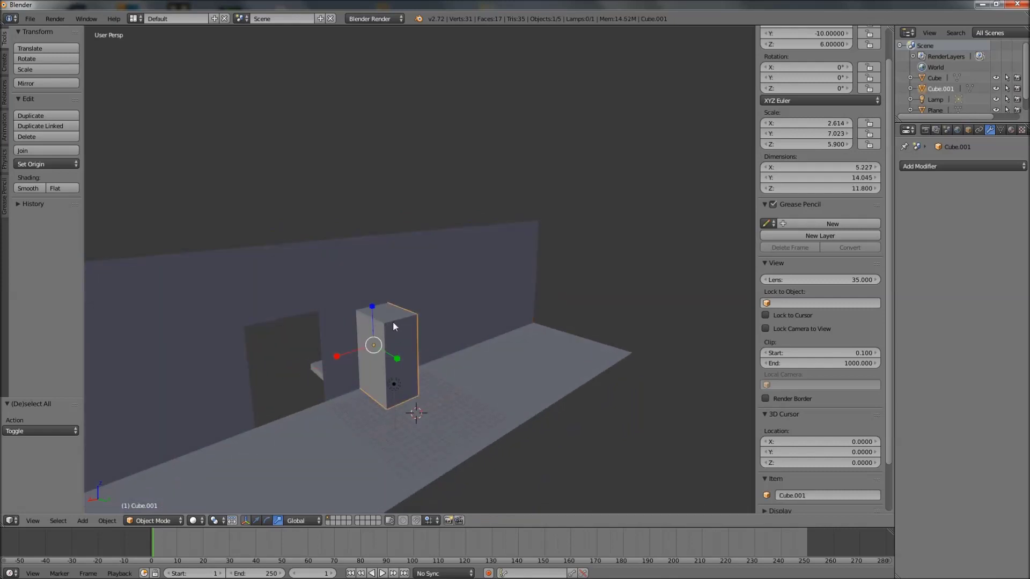
scroll(410, 324, up, 3)
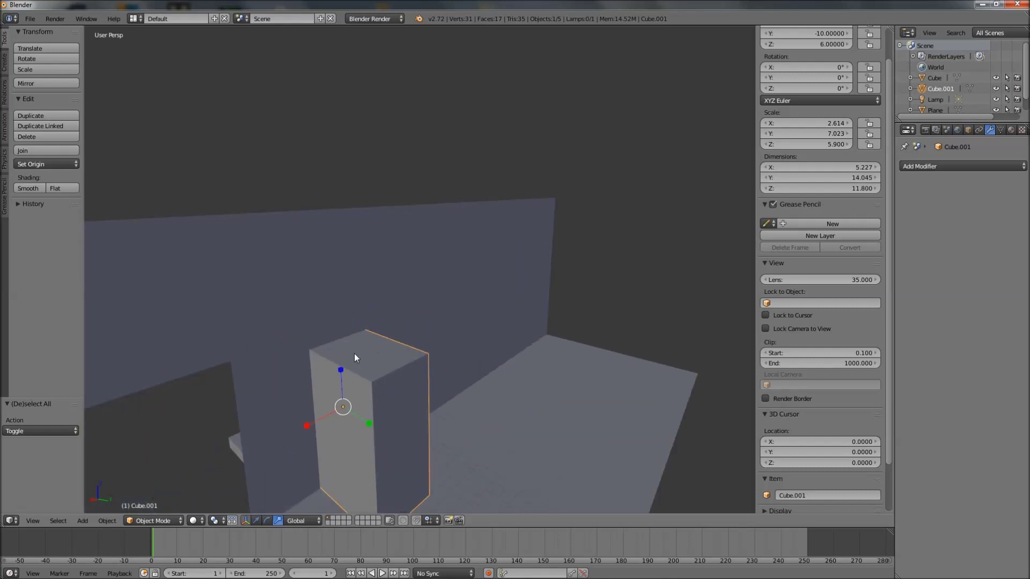
middle_drag(375, 378, 386, 384)
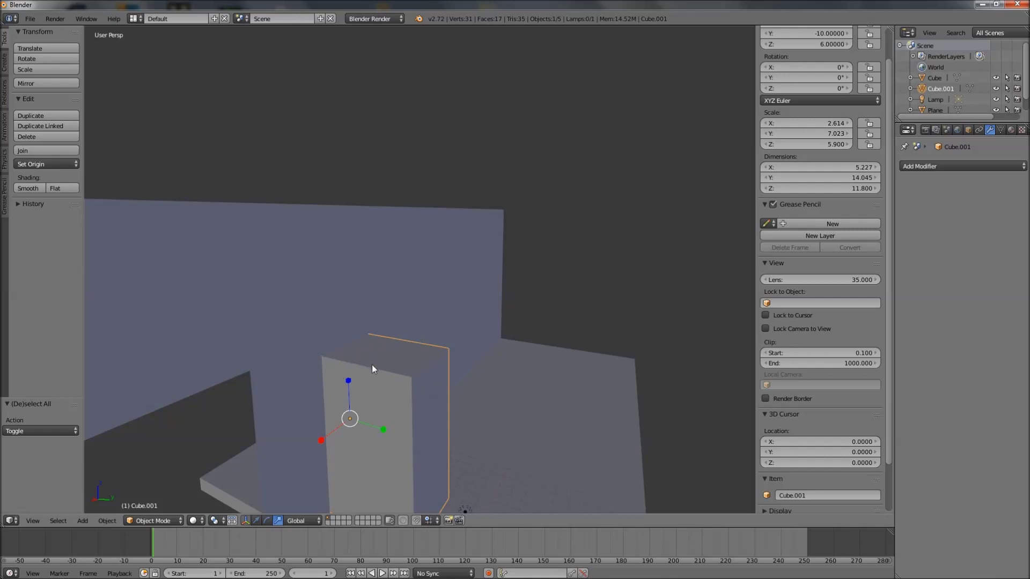
middle_drag(304, 405, 333, 393)
middle_drag(443, 369, 356, 374)
right_click(288, 287)
right_click(358, 402)
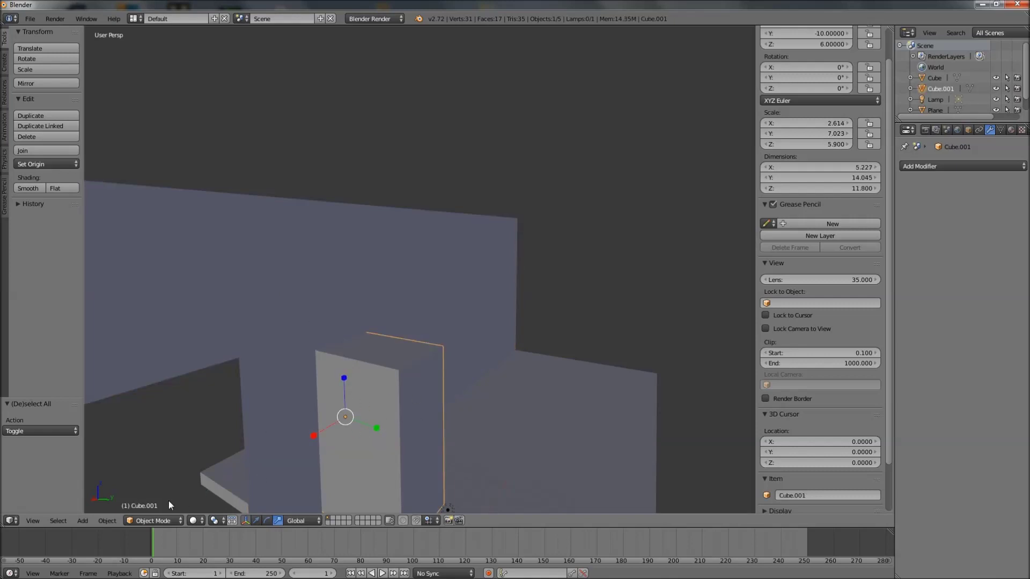
- Add a Boolean modifier to the wall and set Cube.001 as its object
right_click(286, 290)
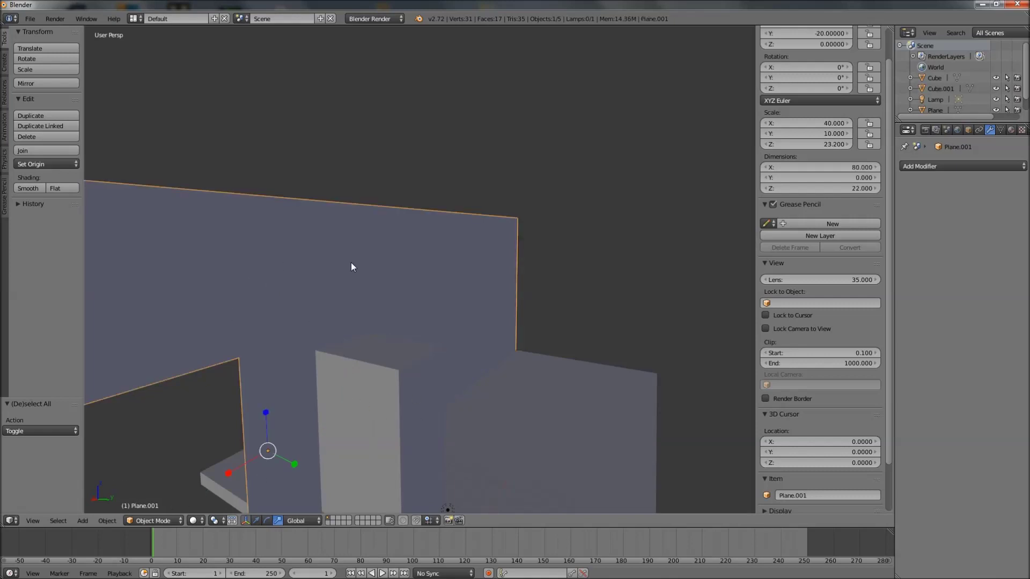
drag(895, 188, 766, 181)
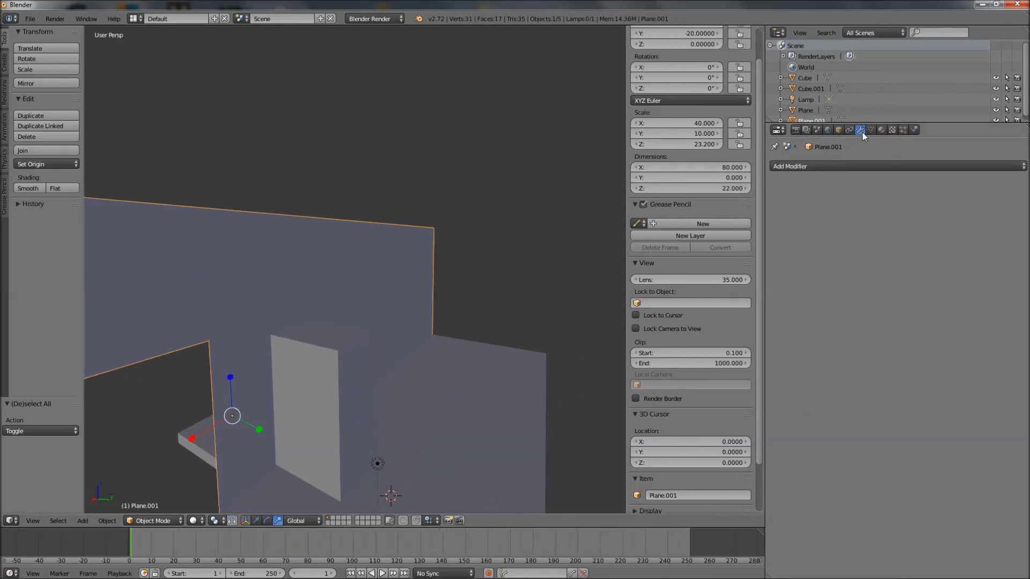
click(840, 165)
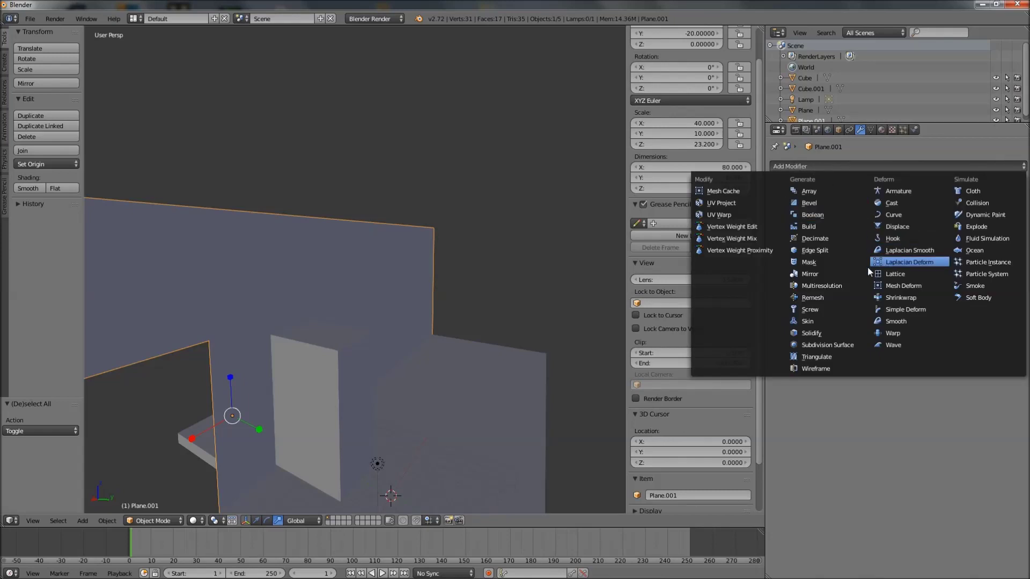
click(812, 214)
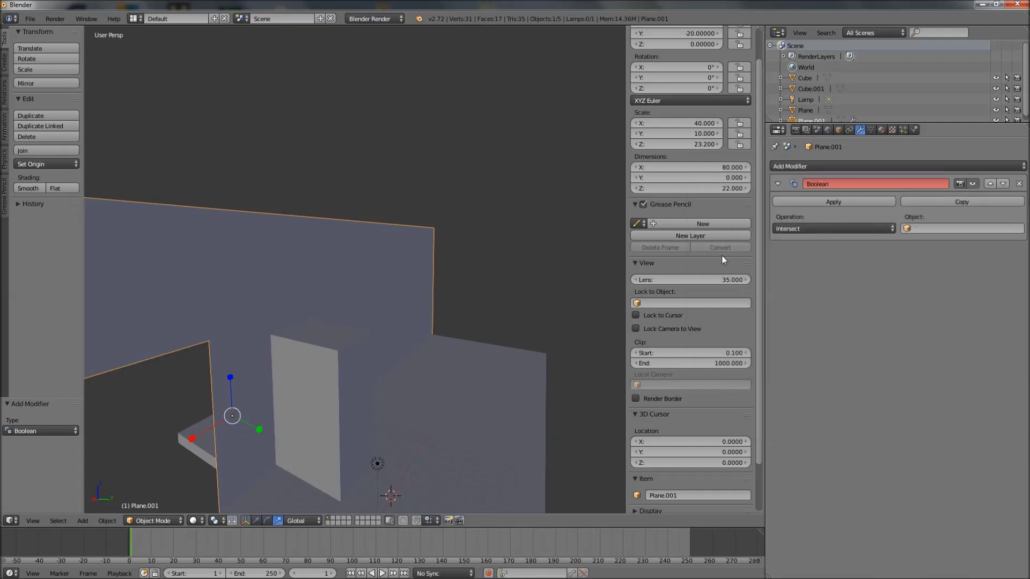
click(920, 228)
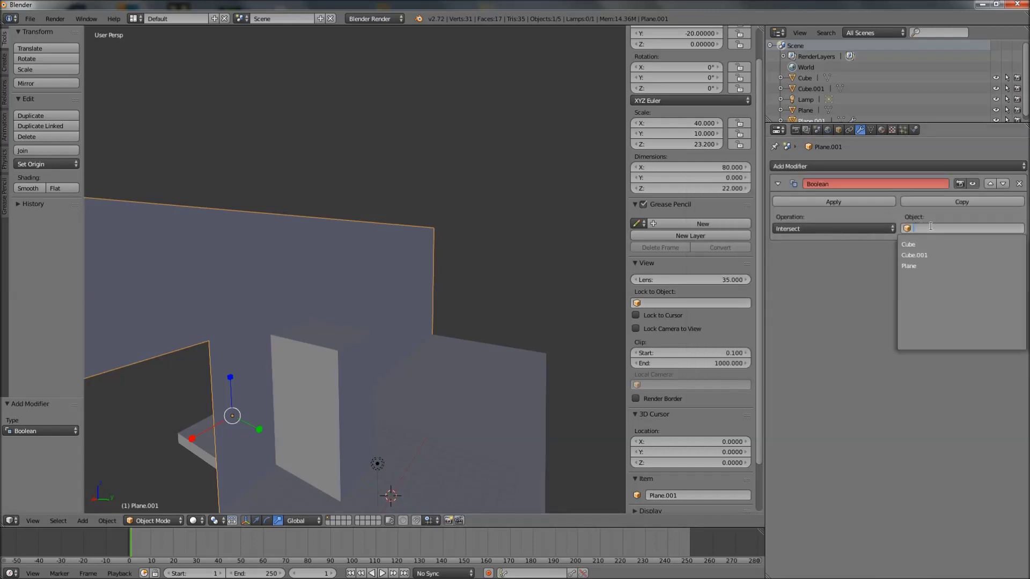
click(912, 255)
middle_drag(441, 324, 385, 352)
scroll(425, 328, down, 1)
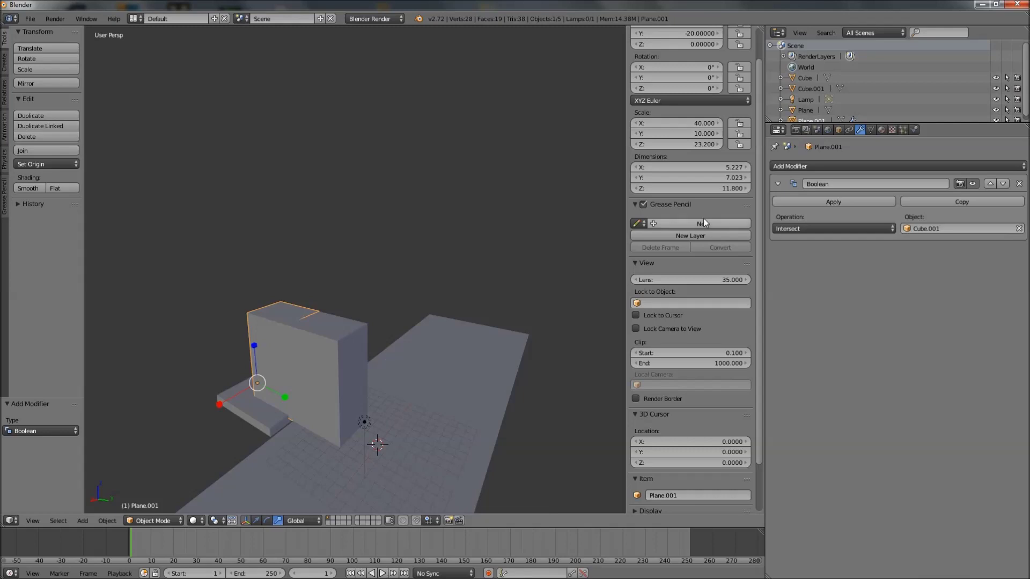
- Set the wall's Boolean operation to Difference and apply the modifier
click(845, 229)
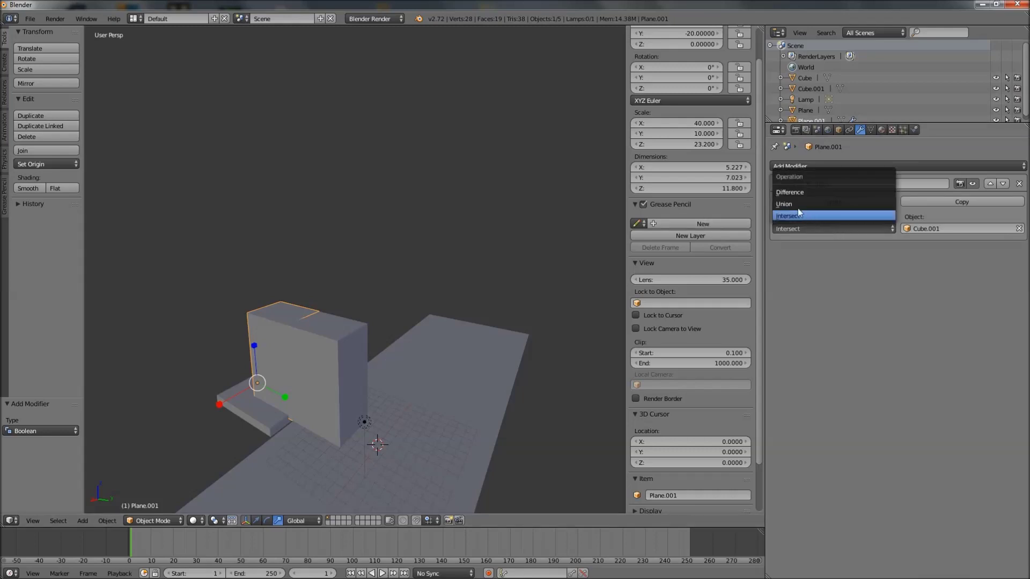
click(786, 193)
middle_drag(360, 317, 330, 340)
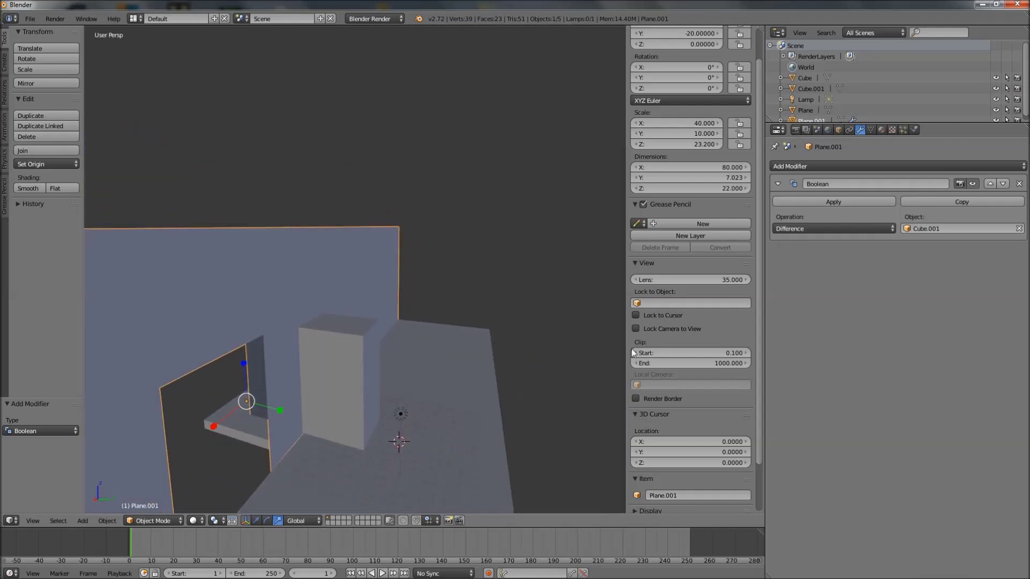
click(880, 204)
- Delete the block that was used to cut the wall
middle_drag(436, 327, 315, 343)
right_click(320, 343)
key(x)
click(320, 343)
- In Edit Mode, delete the wall's leftover box faces behind the new opening
middle_drag(311, 348, 400, 326)
middle_drag(323, 326, 352, 271)
middle_drag(305, 294, 320, 288)
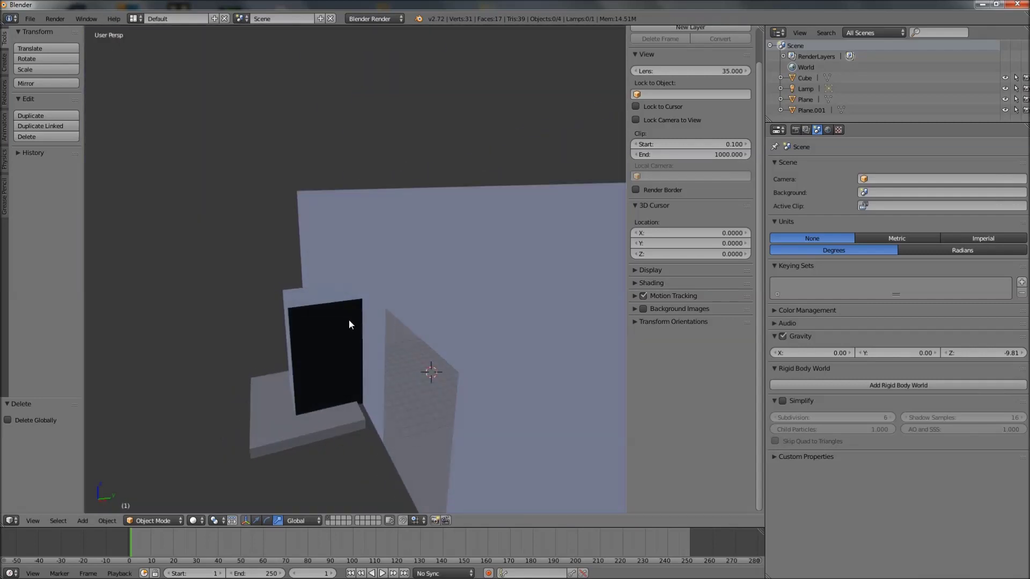
middle_drag(352, 324, 340, 352)
right_click(367, 291)
click(145, 520)
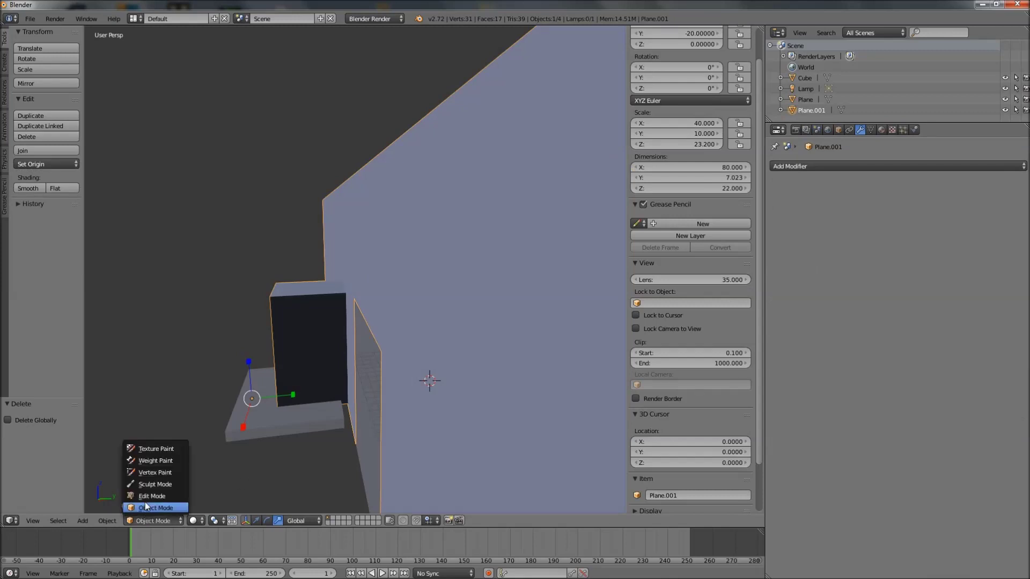
click(143, 497)
middle_drag(224, 369, 398, 391)
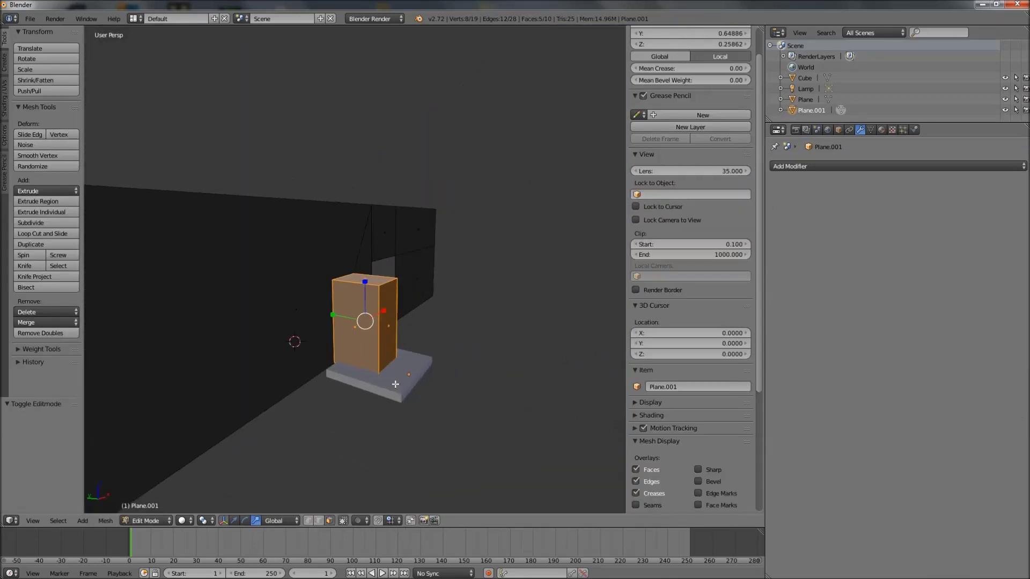
key(x)
click(368, 383)
- Check the wall edge-on in the right orthographic view and box-select the area beside it
middle_drag(414, 385, 406, 365)
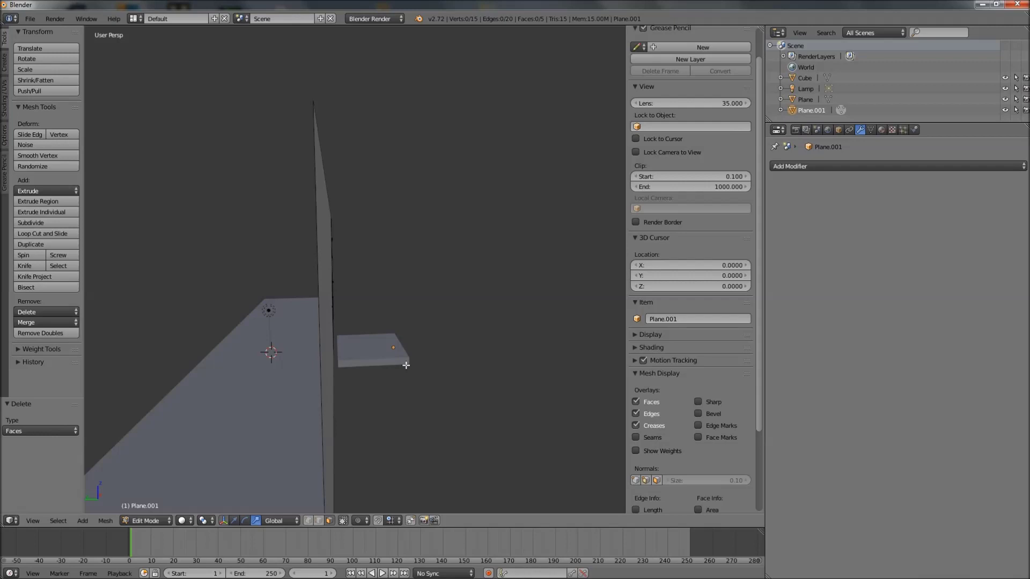
key(KP_1)
key(KP_3)
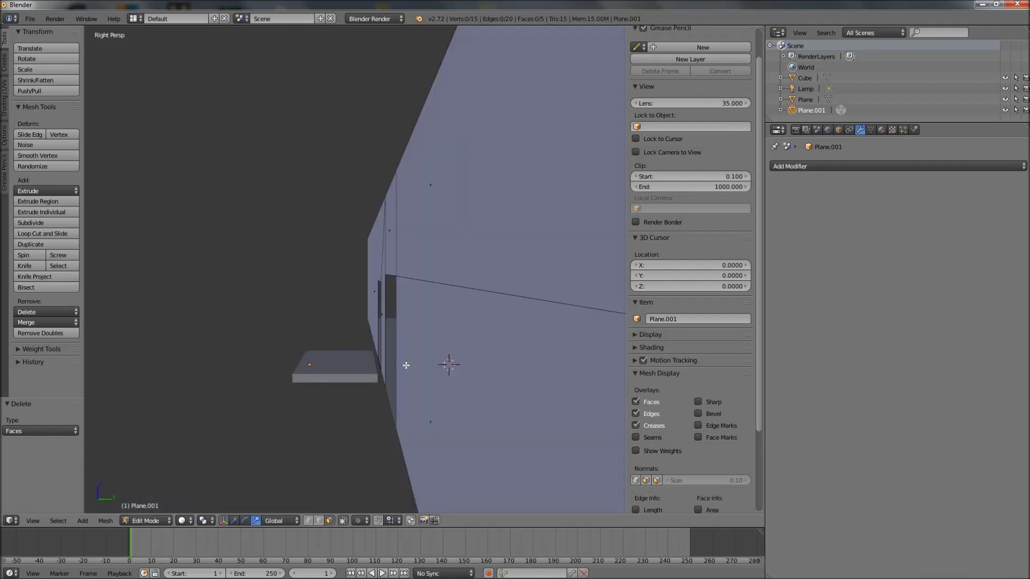
scroll(188, 317, down, 2)
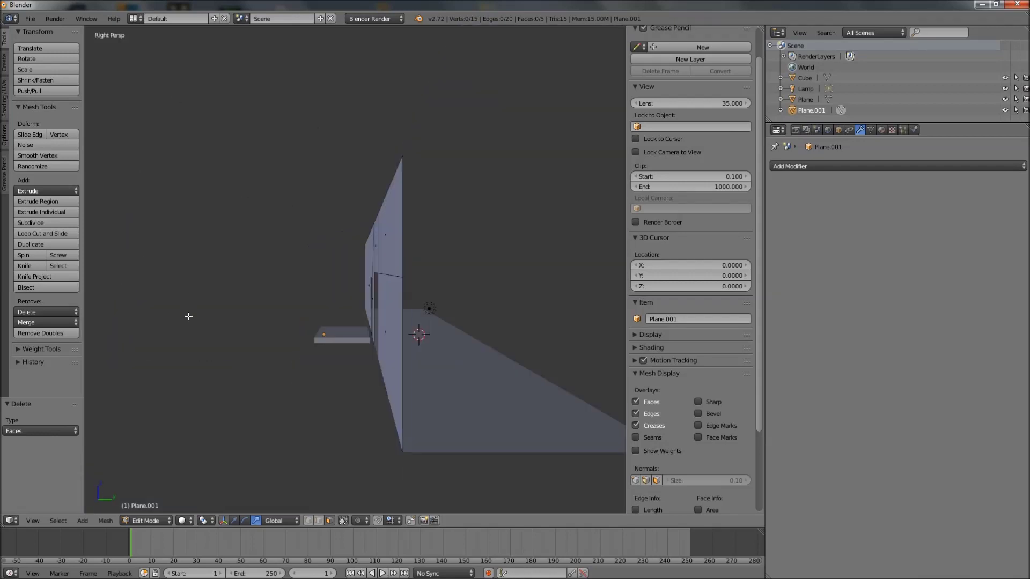
key(KP_5)
scroll(261, 340, up, 5)
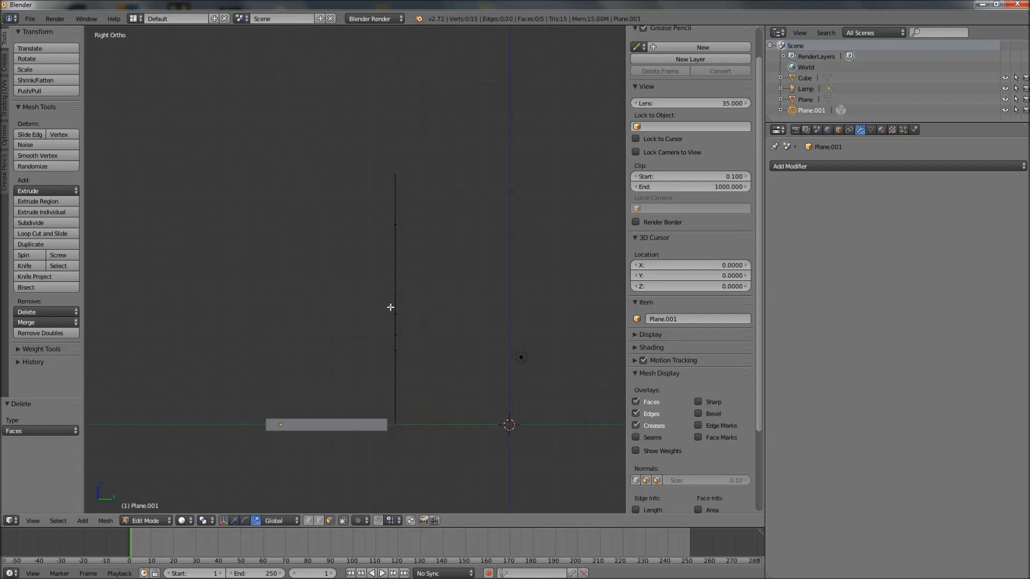
key(b)
drag(494, 249, 418, 406)
- Return to Object Mode and perspective view, and briefly preview the wall's two openings in rendered shading
click(147, 521)
click(148, 510)
mouse_move(274, 318)
middle_down()
mouse_move(387, 343)
mouse_move(447, 340)
mouse_move(443, 355)
mouse_move(350, 376)
mouse_move(360, 347)
mouse_move(400, 363)
mouse_move(376, 374)
mouse_move(349, 307)
middle_up()
key(KP_5)
scroll(382, 330, down, 4)
key(shift+z)
key(shift+z)
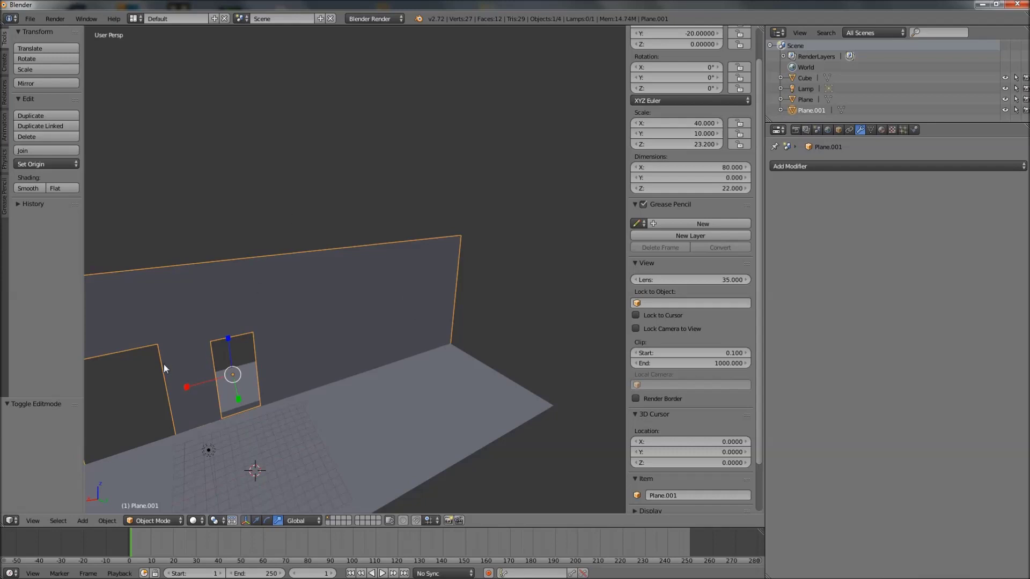
- Add a cylinder at the 3D cursor and set its X and Y dimensions to 8
click(82, 521)
mouse_move(85, 507)
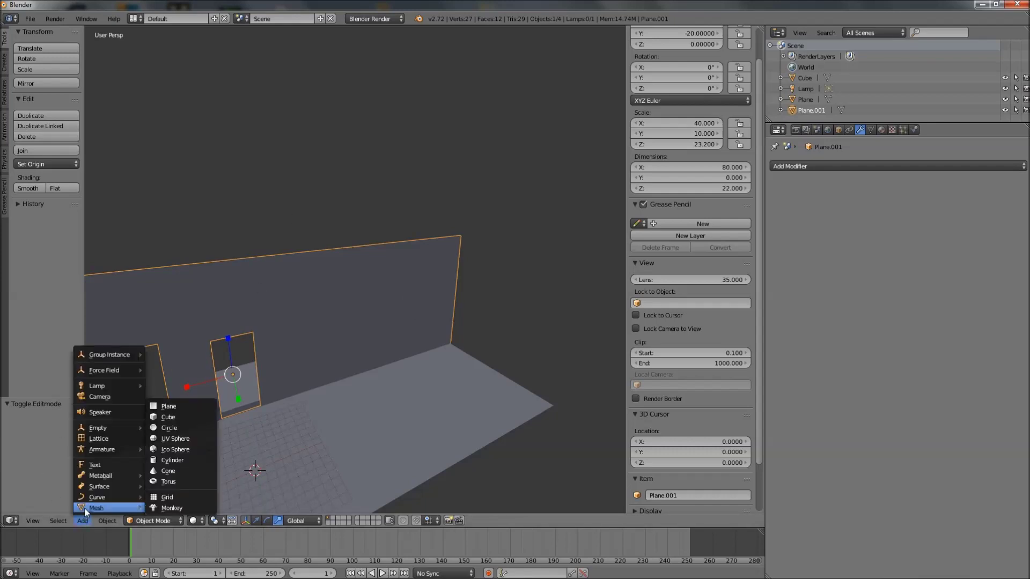
click(167, 460)
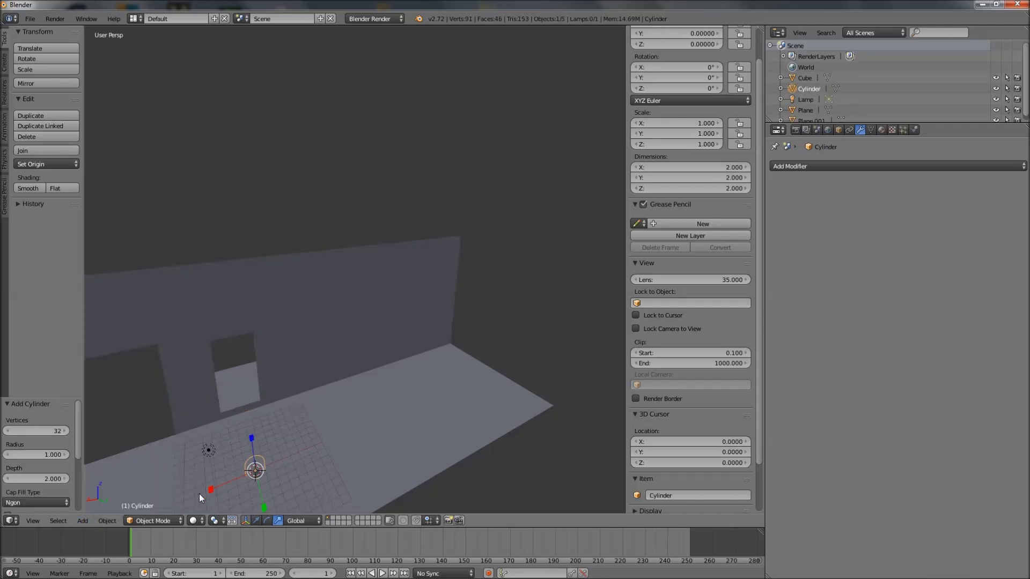
middle_drag(258, 498, 439, 413)
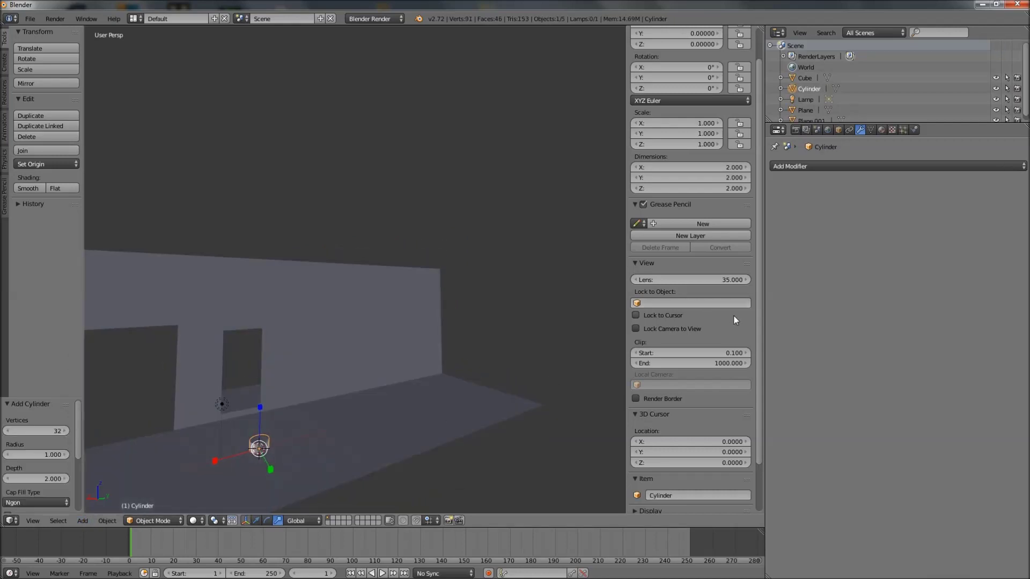
scroll(707, 268, up, 2)
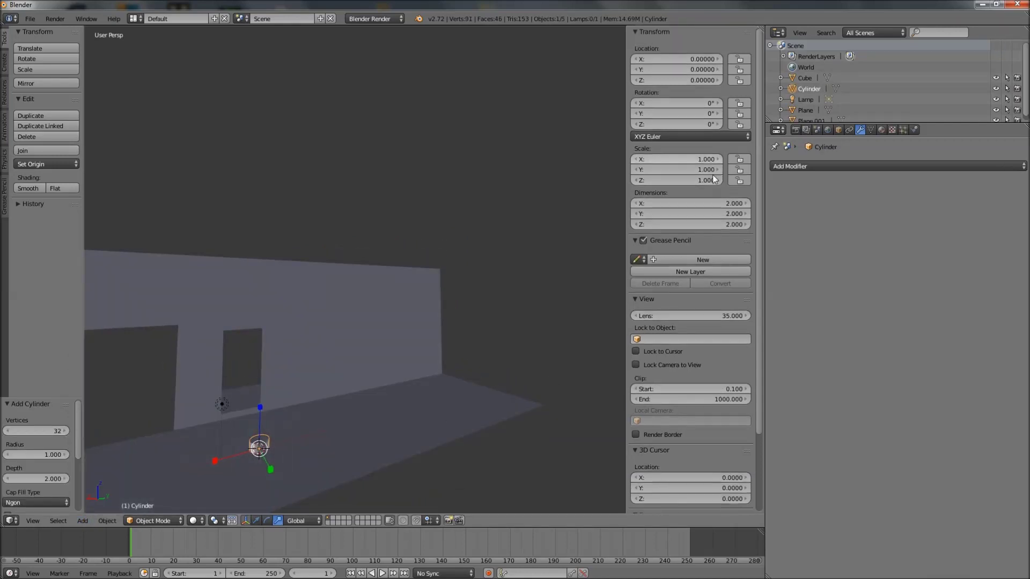
click(726, 203)
text(8)
key(Tab)
text(8)
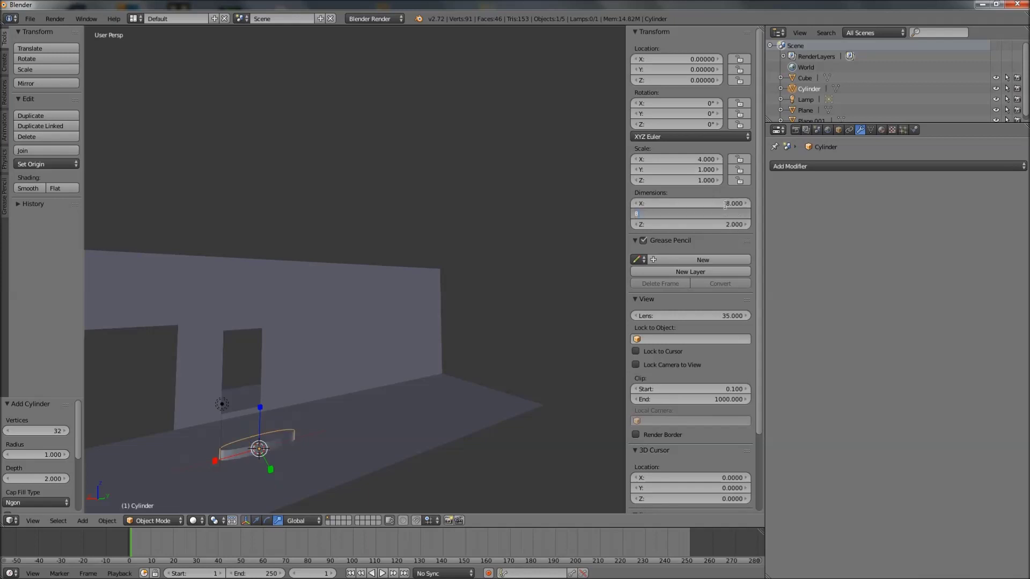
key(Return)
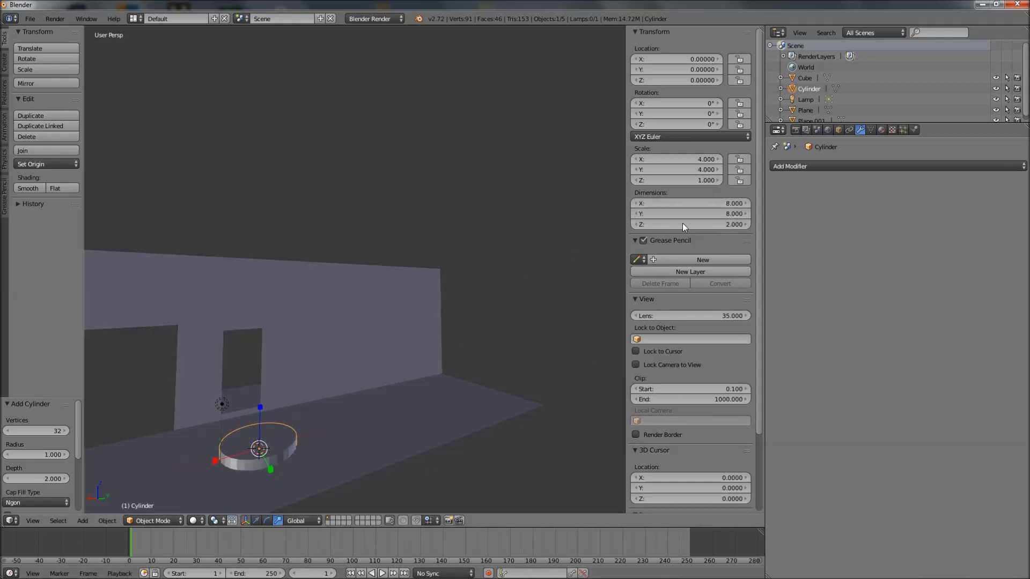
- Rotate the cylinder 90° about X and move it into the wall at X -18, Y -10, Z 9
click(706, 102)
key(Return)
middle_drag(300, 308, 314, 316)
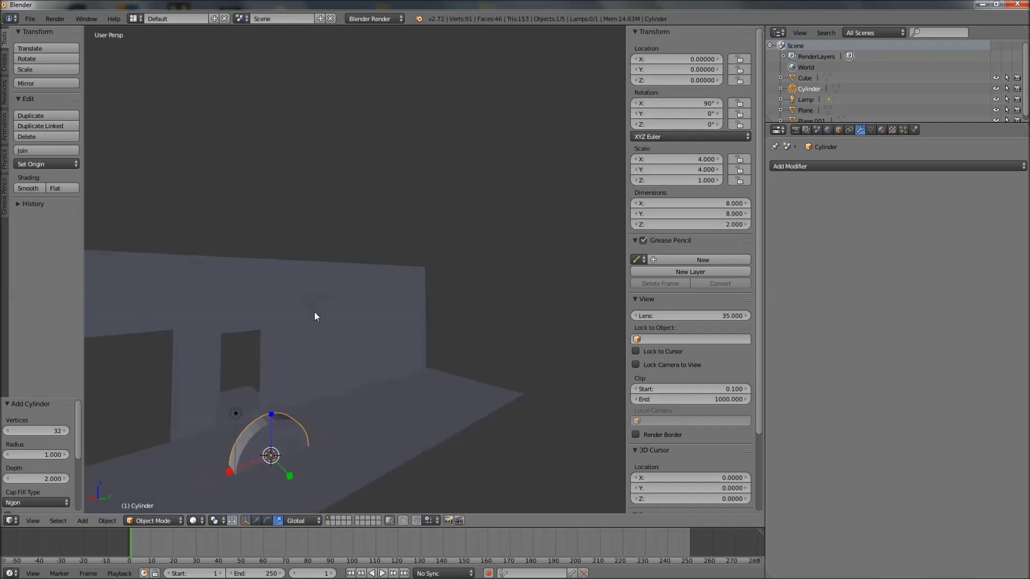
click(256, 520)
drag(274, 418, 365, 369)
middle_drag(365, 369, 413, 335)
drag(413, 335, 358, 337)
middle_drag(358, 337, 299, 290)
- Add a Boolean modifier to the wall with the cylinder as its object
right_click(259, 263)
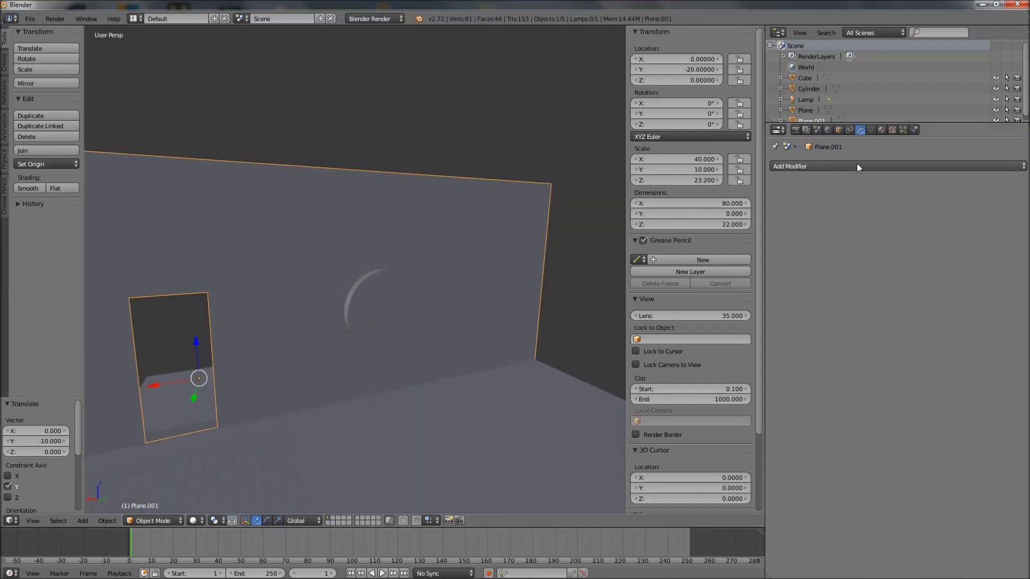
click(823, 165)
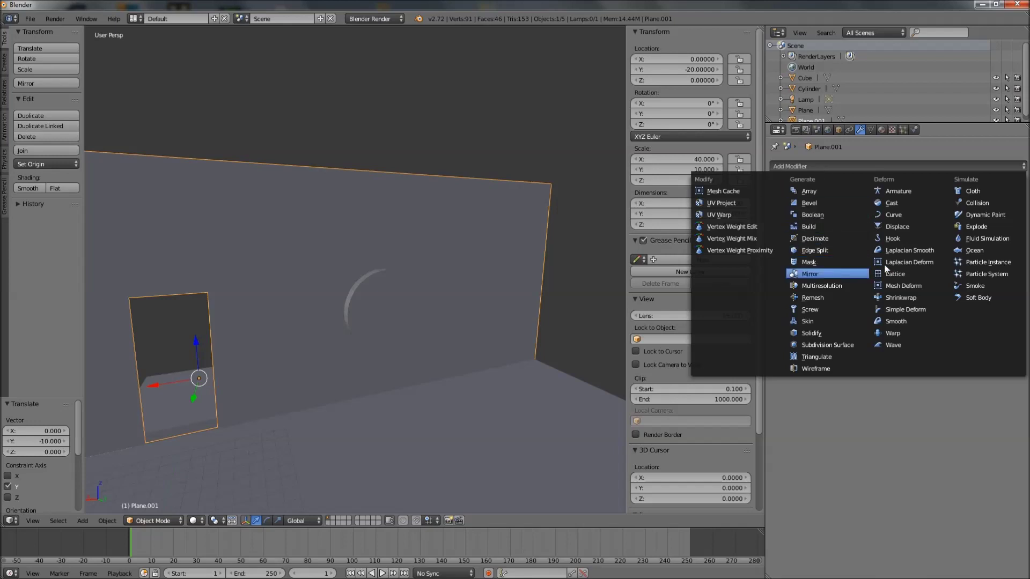
click(811, 215)
click(922, 230)
click(921, 255)
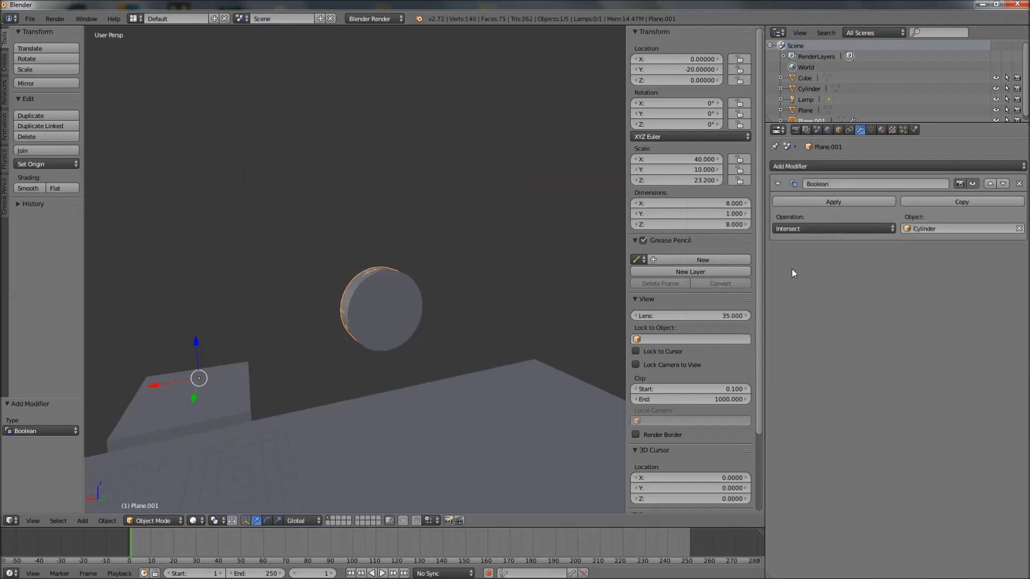
- Preview the wall's Boolean modifier with the Union, Difference and Intersect operations in turn
click(808, 229)
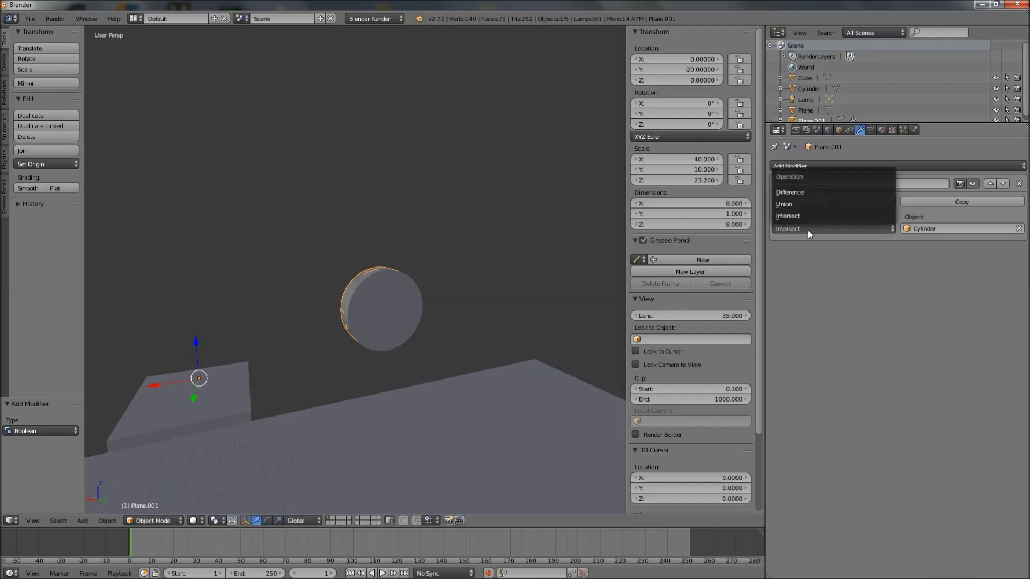
click(796, 197)
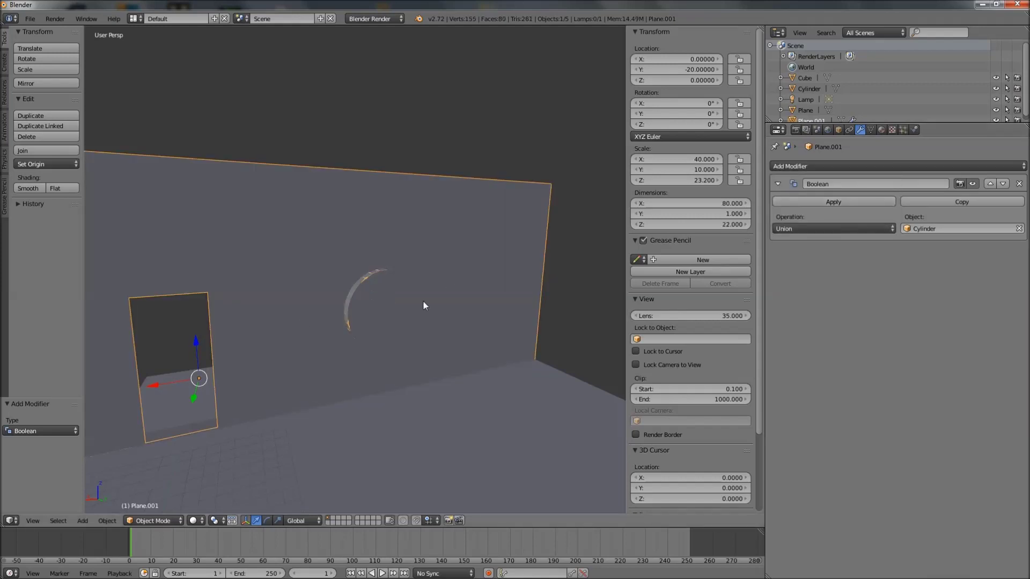
click(812, 228)
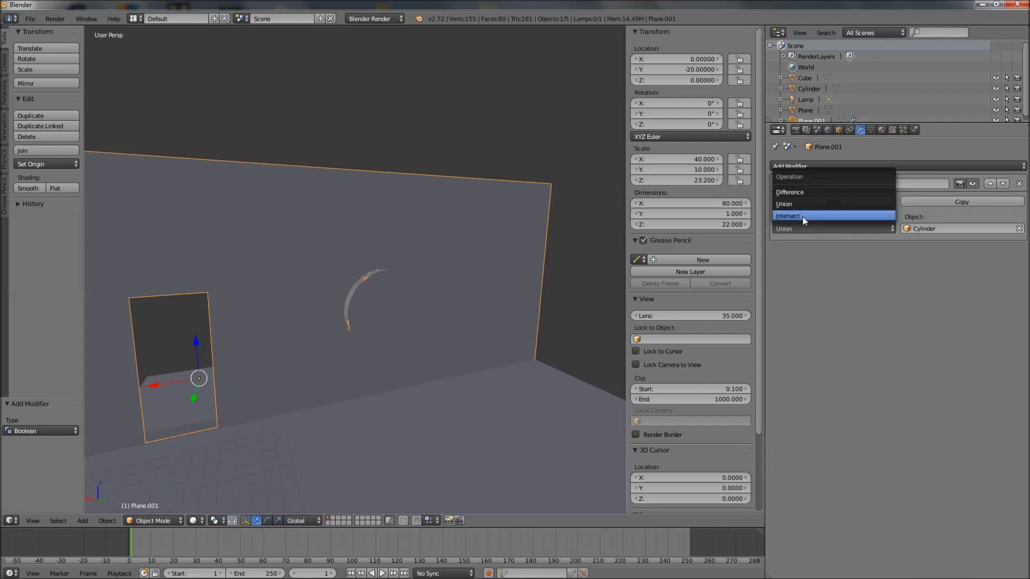
click(792, 193)
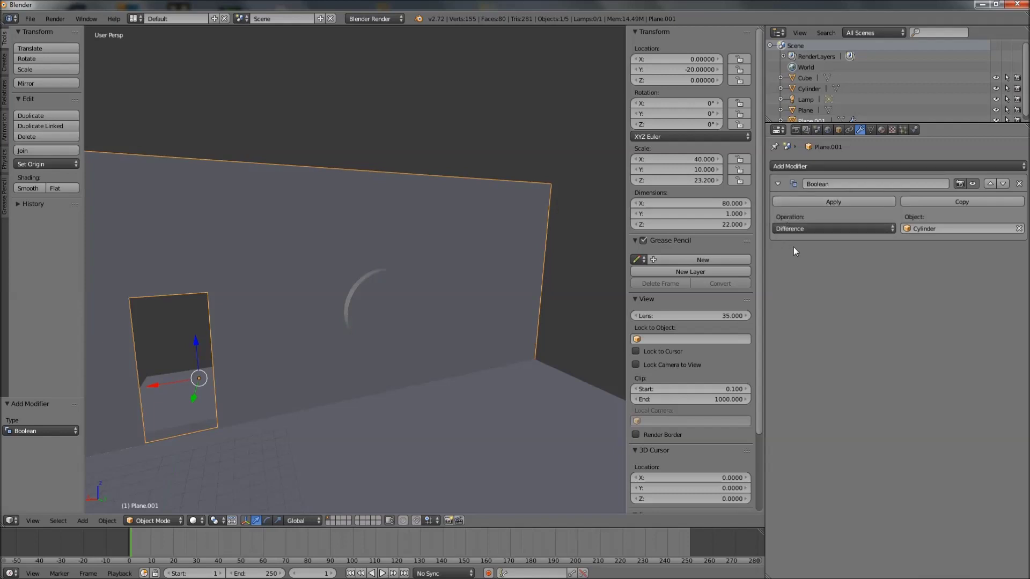
click(806, 228)
click(798, 212)
middle_drag(412, 294, 314, 298)
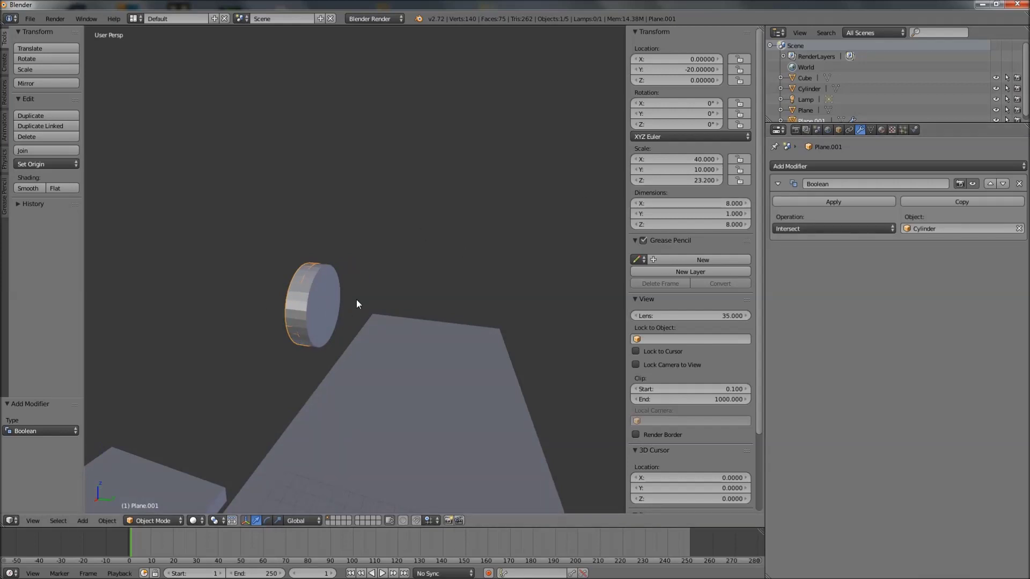
middle_drag(357, 301, 381, 296)
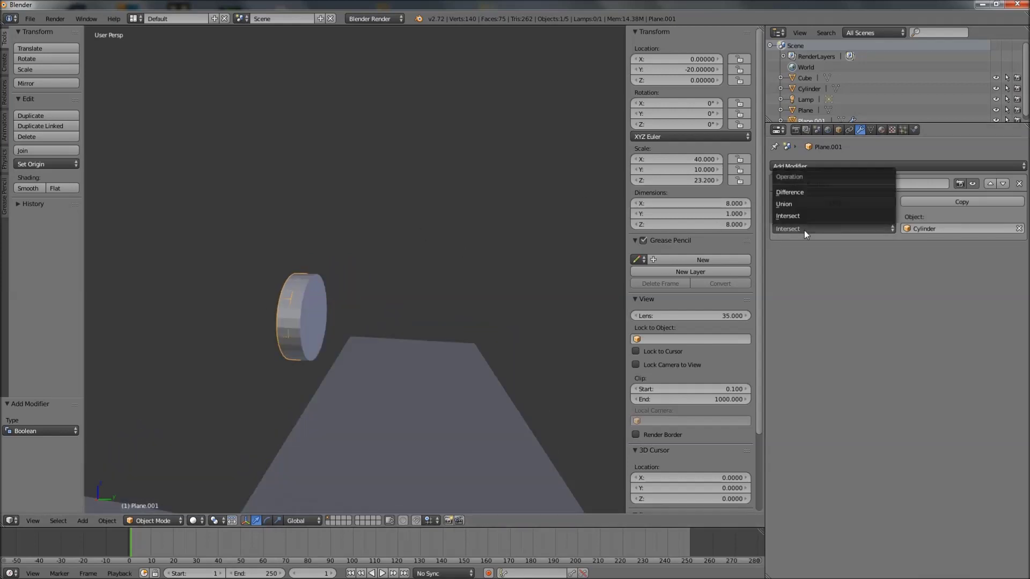
- Set the wall's Boolean operation to Difference and apply the modifier
click(806, 195)
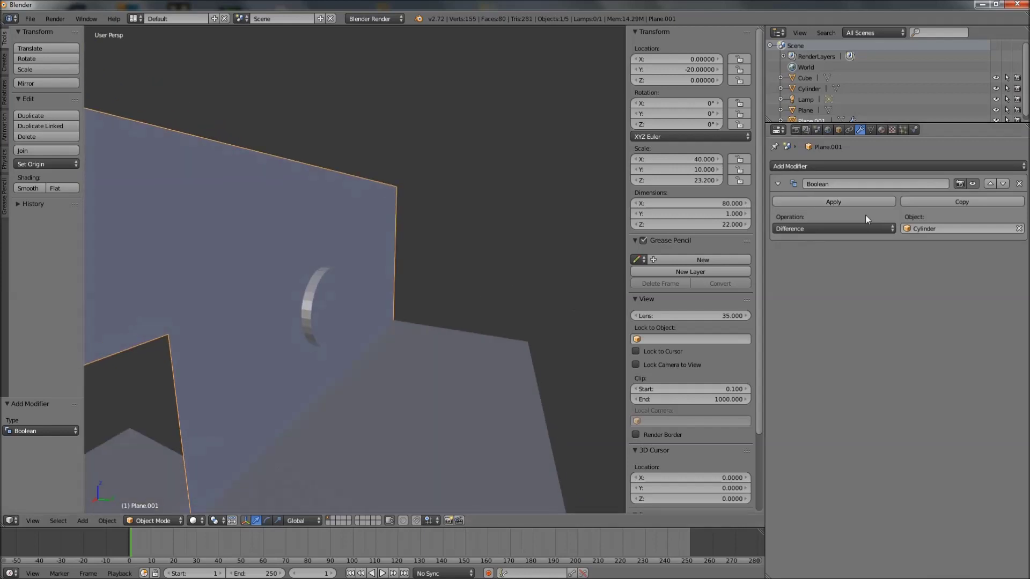
click(841, 202)
middle_drag(448, 280, 295, 302)
- Move the cylinder 16 units along Y, out of the wall
right_click(331, 310)
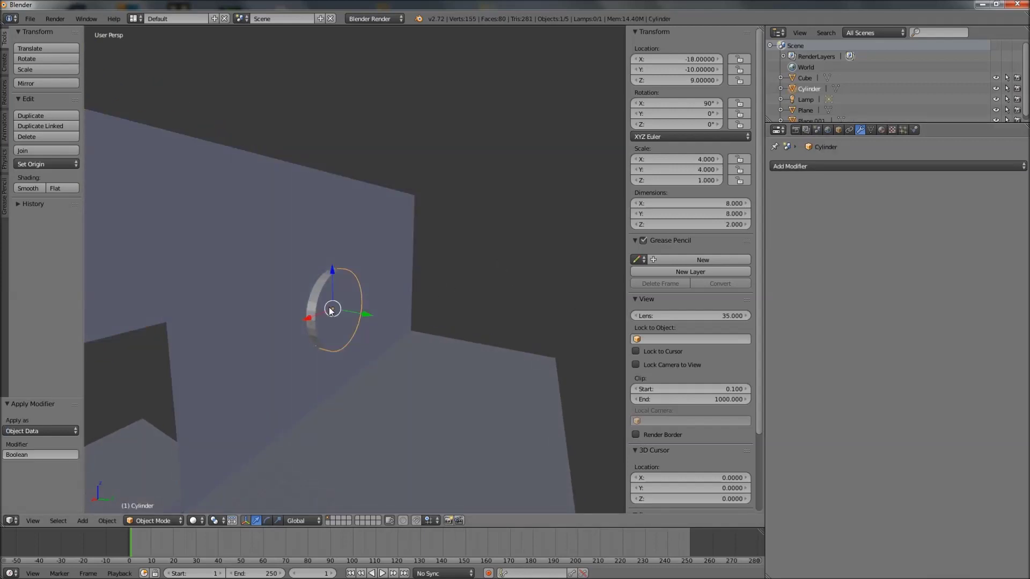
key(g)
key(y)
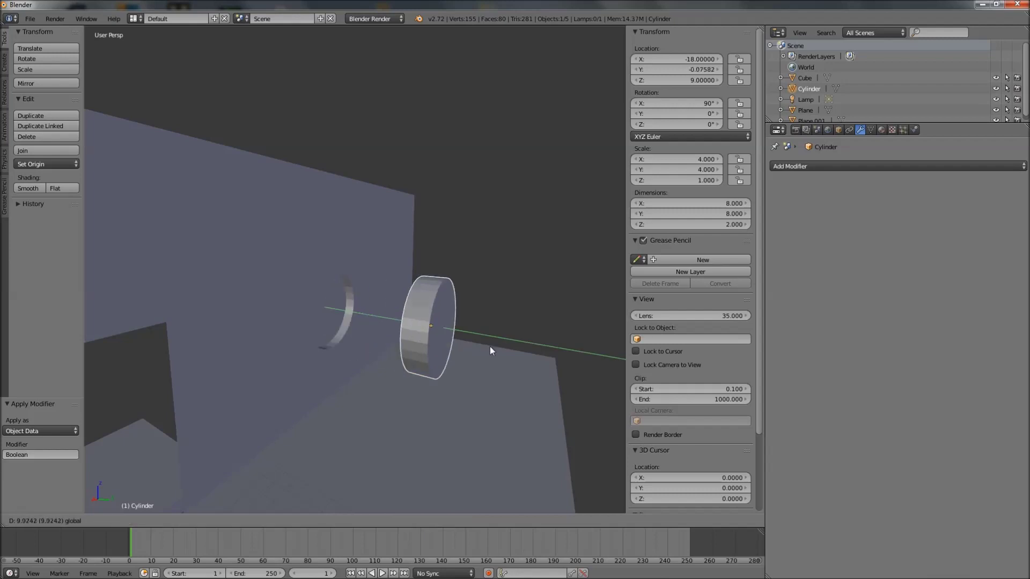
click(548, 360)
- In Edit Mode, delete the wall's leftover face behind the circular opening and return to Object Mode
middle_drag(548, 361, 204, 334)
right_click(204, 333)
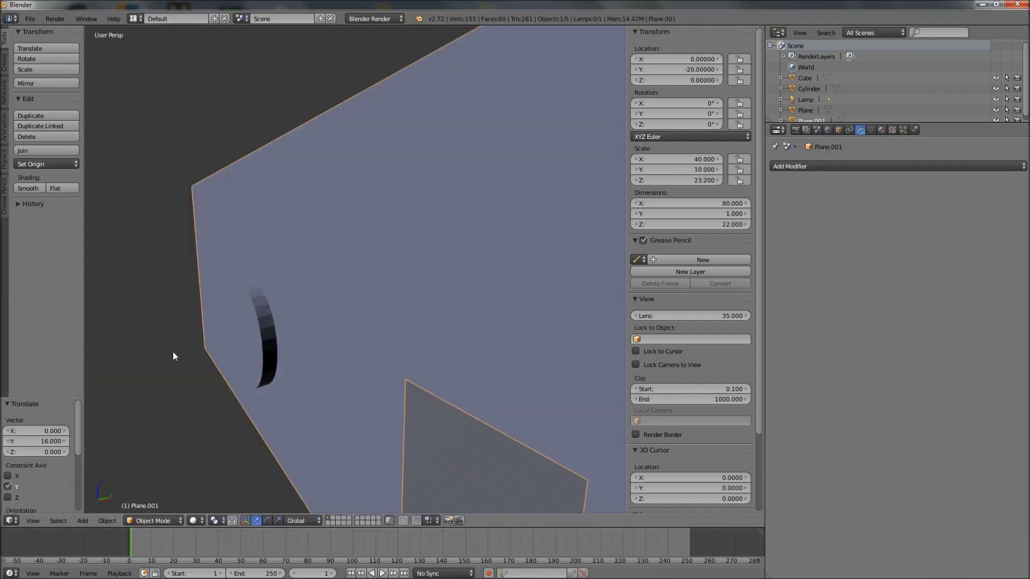
middle_drag(275, 260, 372, 357)
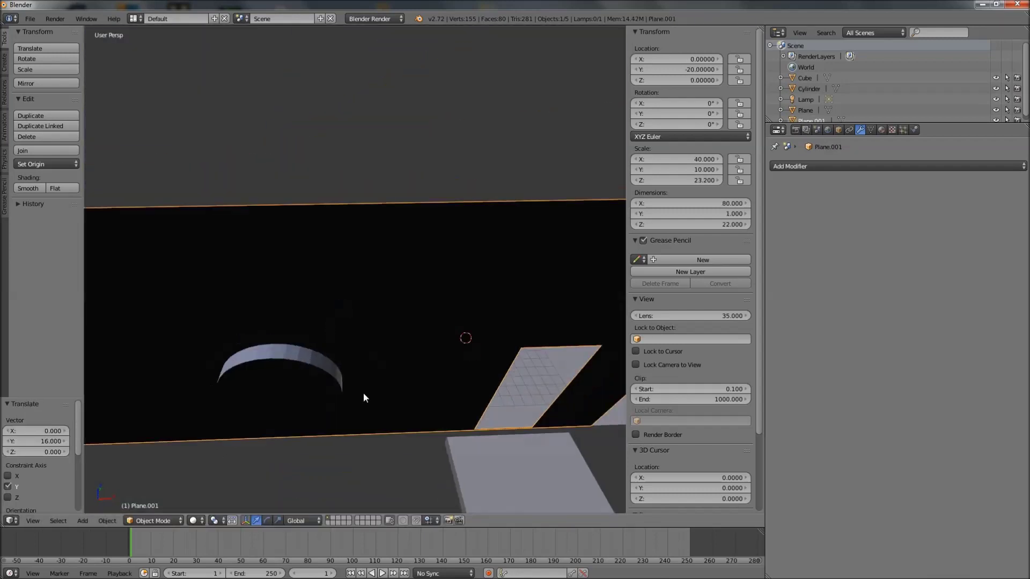
middle_drag(528, 375, 271, 340)
middle_drag(398, 333, 346, 384)
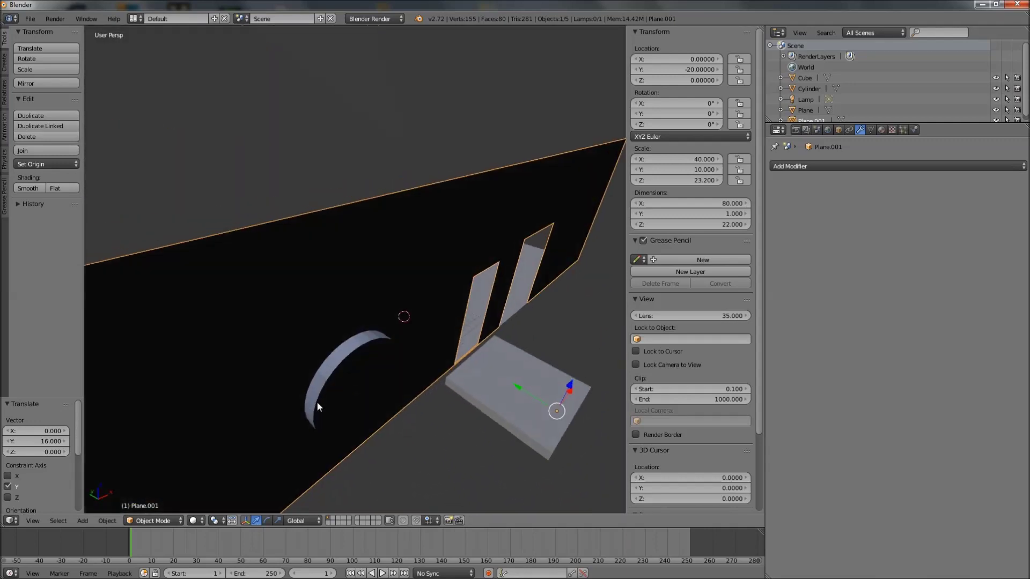
click(153, 521)
click(154, 496)
middle_drag(248, 402, 292, 324)
key(x)
click(291, 325)
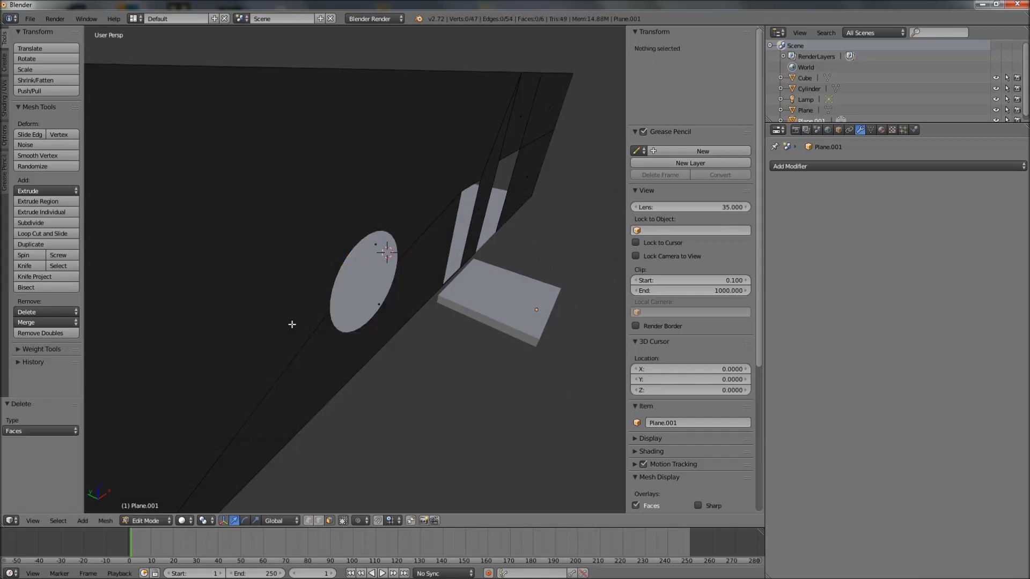
click(157, 520)
click(152, 508)
- Move the cylinder back along Y to -10 so it sits in the wall's circular opening
middle_drag(201, 363, 255, 279)
right_click(228, 302)
ctrl+drag(194, 315, 355, 288)
middle_drag(317, 274, 567, 281)
middle_drag(316, 296, 369, 287)
drag(365, 272, 423, 281)
middle_drag(400, 297, 403, 300)
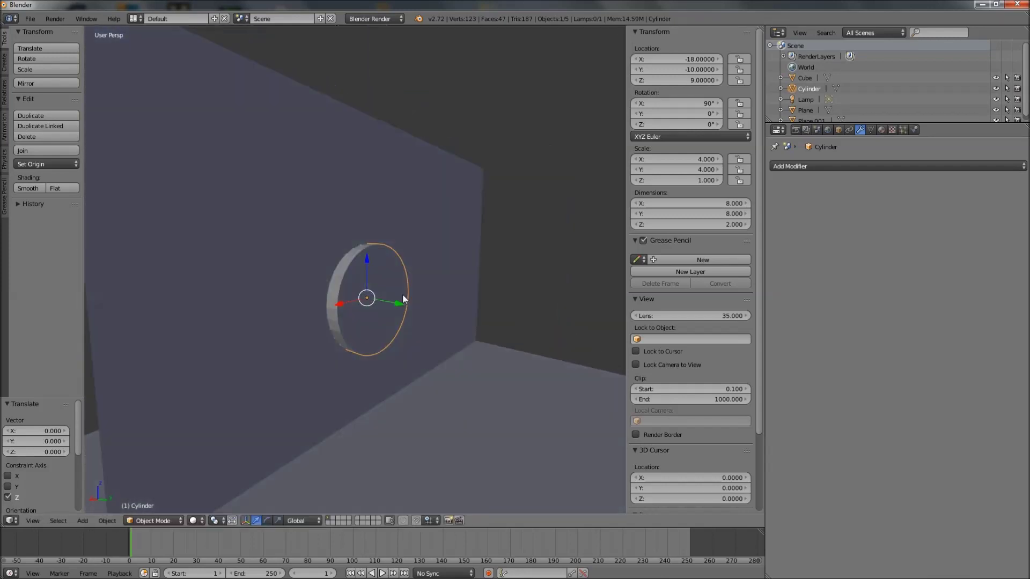
drag(397, 300, 395, 307)
middle_drag(313, 327, 368, 329)
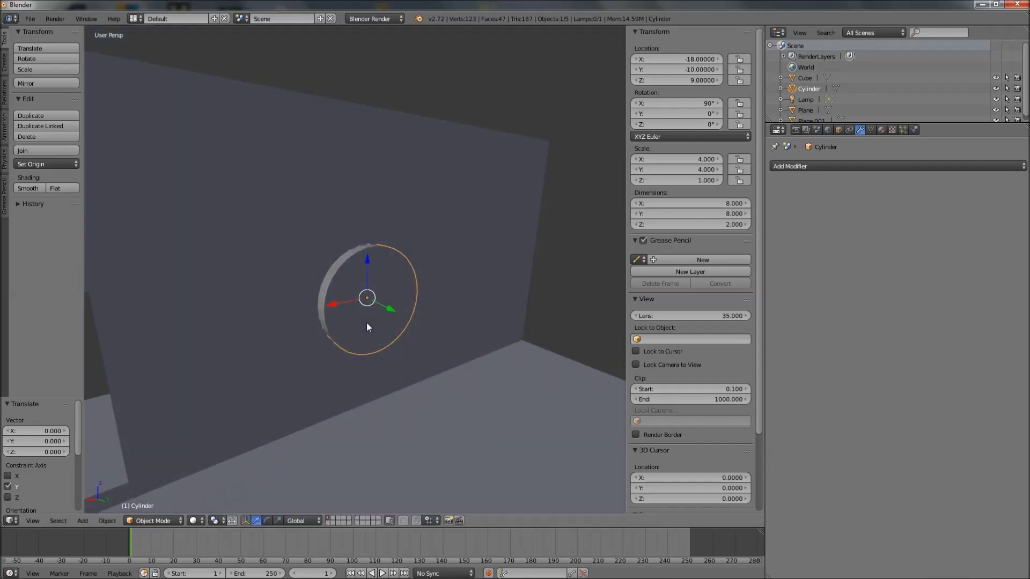
- Duplicate the cylinder in place and scale the copy by 4 along the global Y axis
key(shift+d)
right_click(359, 320)
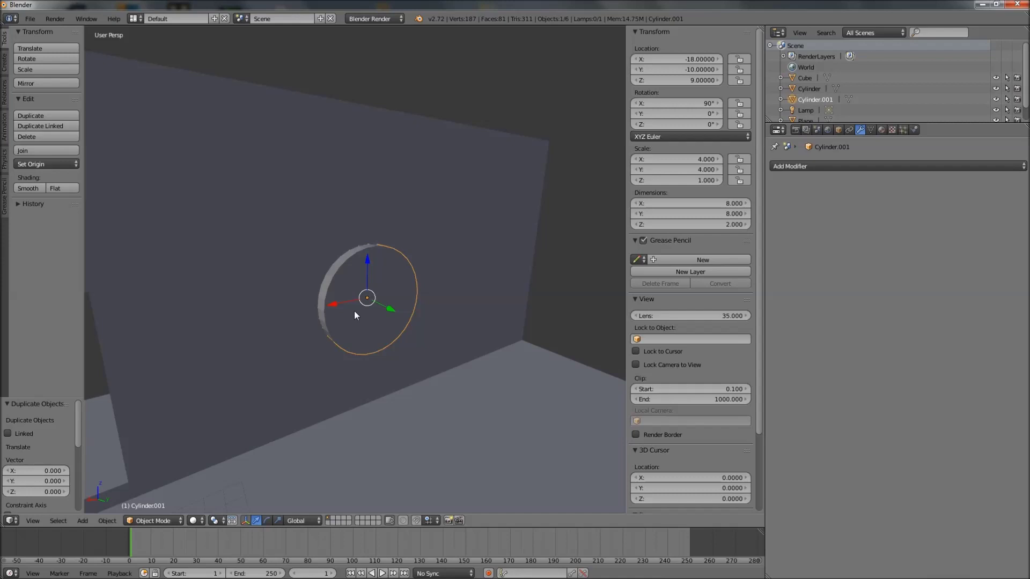
drag(336, 305, 351, 324)
click(278, 520)
drag(393, 314, 450, 344)
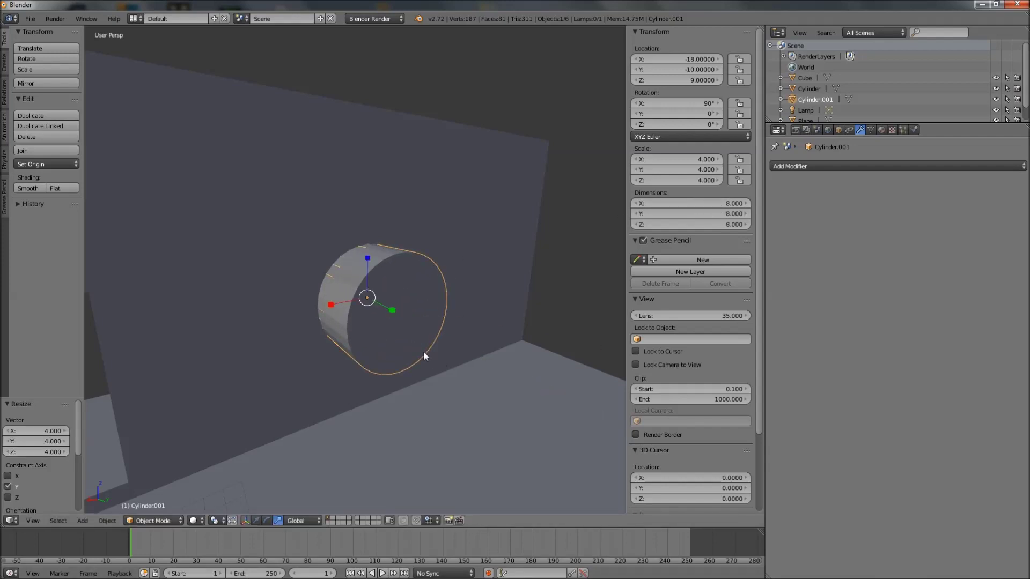
middle_drag(434, 355, 388, 277)
drag(330, 301, 332, 303)
right_click(333, 304)
scroll(330, 320, up, 3)
middle_drag(330, 320, 357, 331)
drag(342, 325, 345, 324)
right_click(345, 324)
- Set the duplicated cylinder's X and Y dimensions to 7
click(703, 203)
text(7)
key(Return)
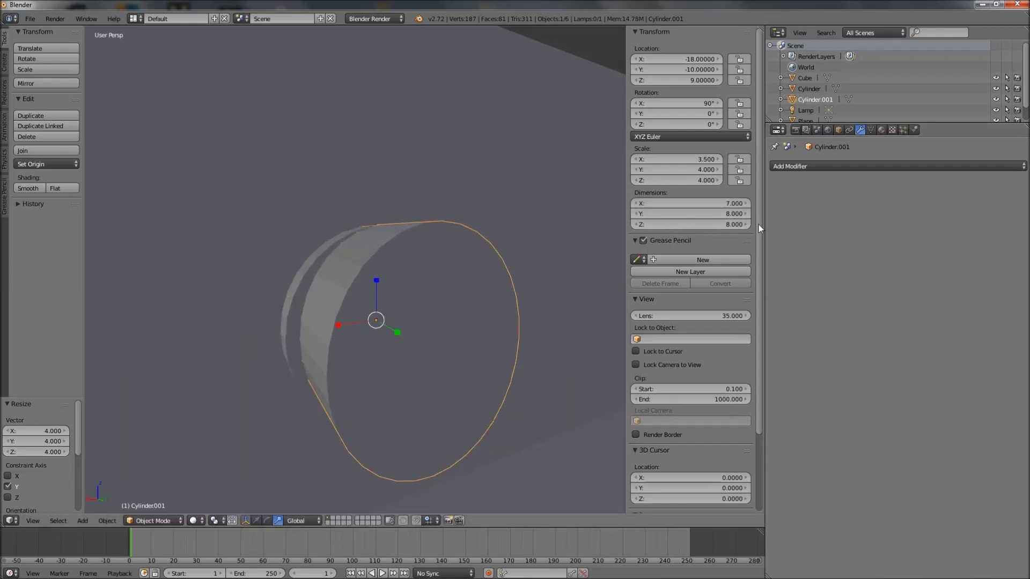
click(716, 213)
text(7)
key(Return)
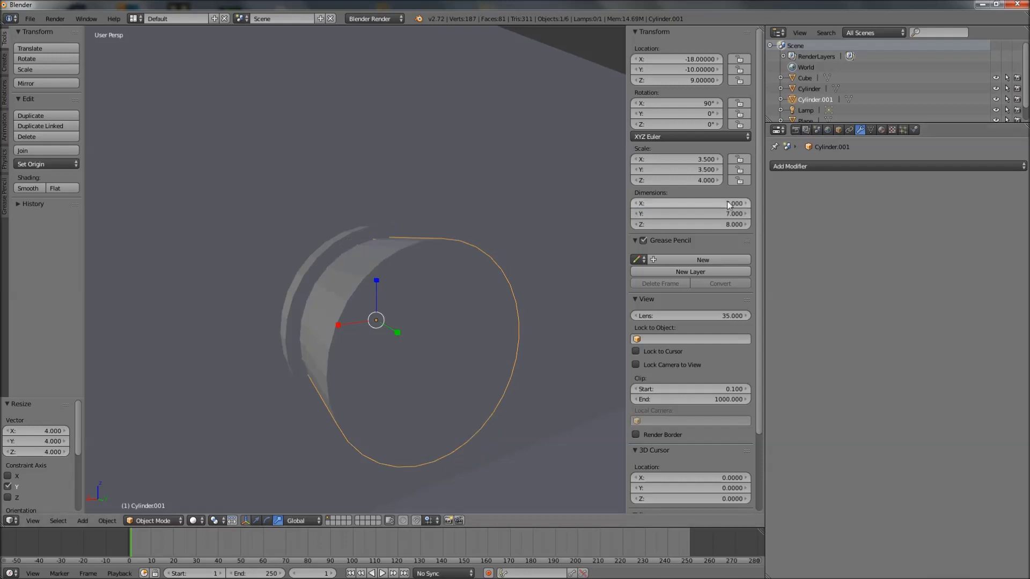
middle_drag(536, 236, 284, 300)
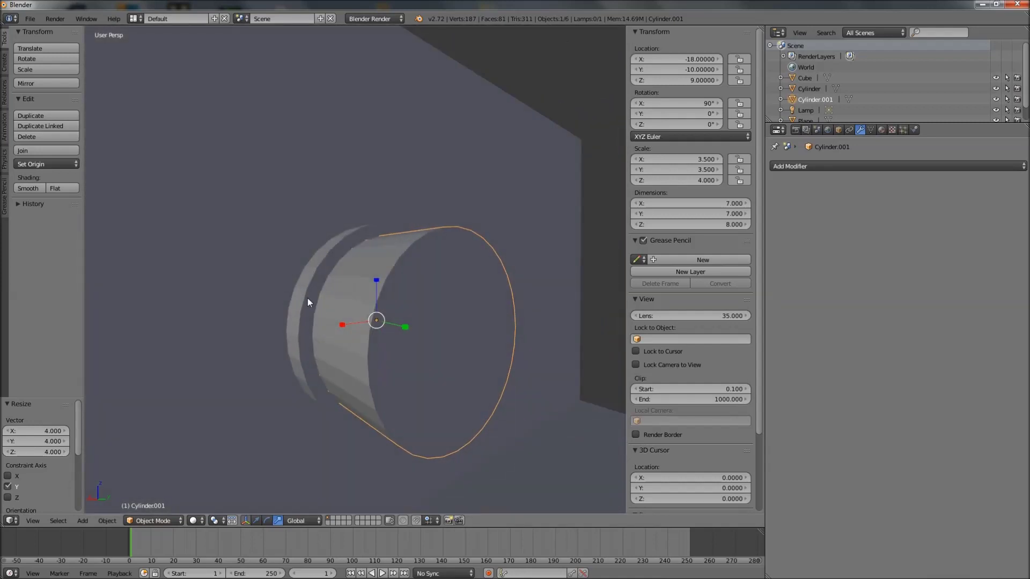
scroll(309, 301, up, 2)
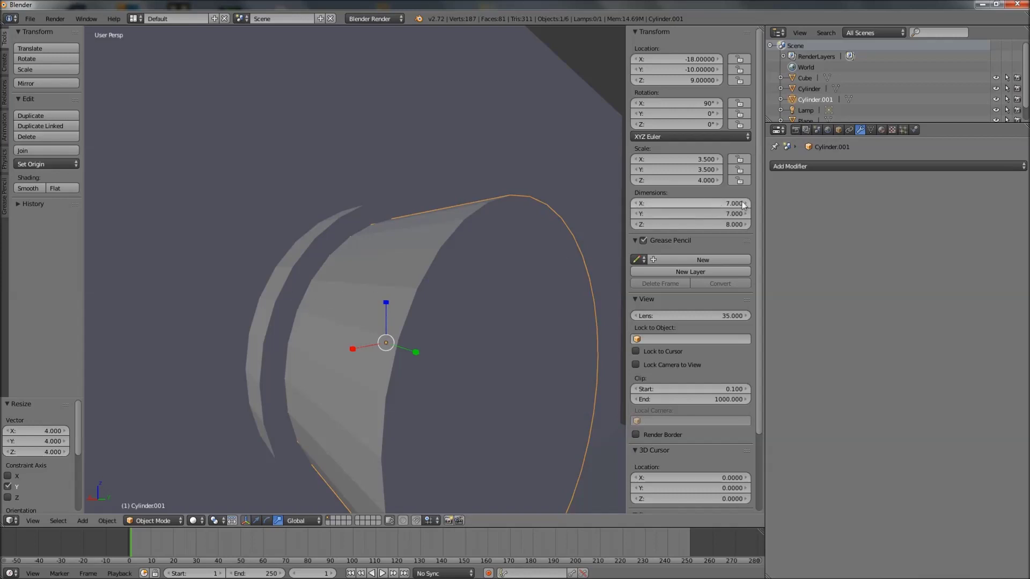
mouse_move(411, 318)
middle_down()
mouse_move(391, 311)
mouse_move(513, 344)
mouse_move(415, 330)
middle_up()
scroll(392, 311, down, 4)
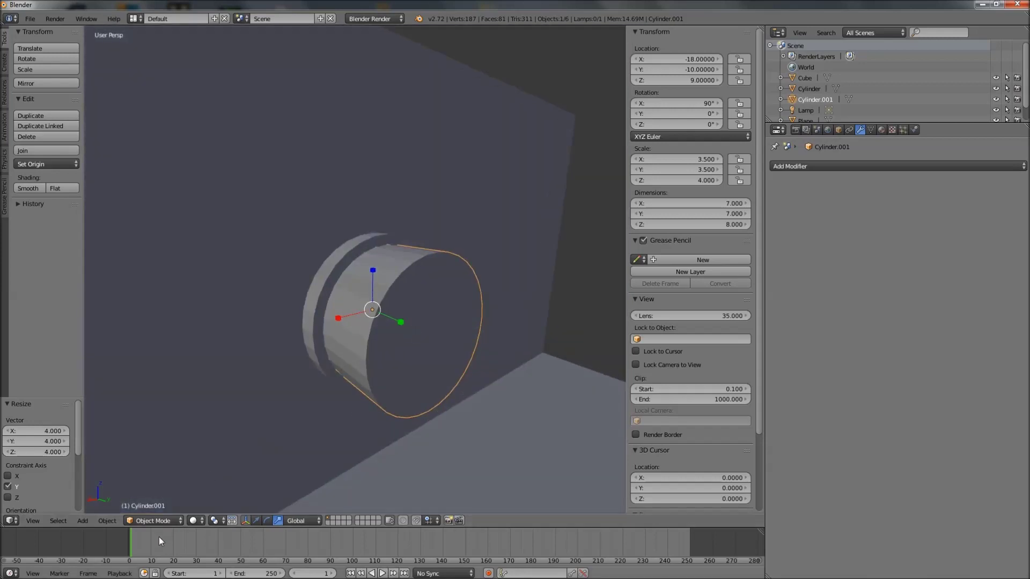
key(a)
key(a)
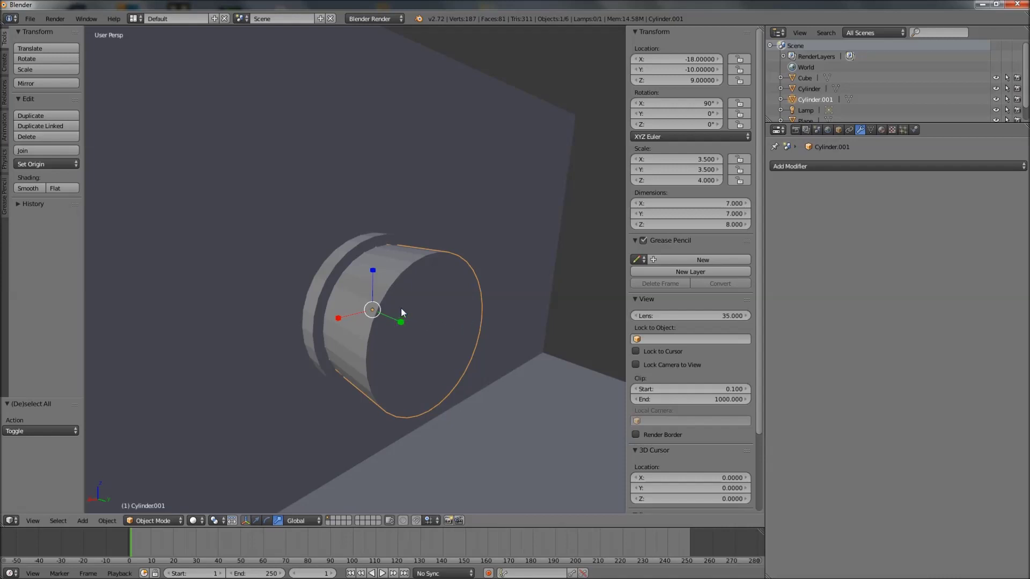
- Subtract Cylinder.001 from the original cylinder with a Boolean modifier set to Difference, and apply it
right_click(333, 262)
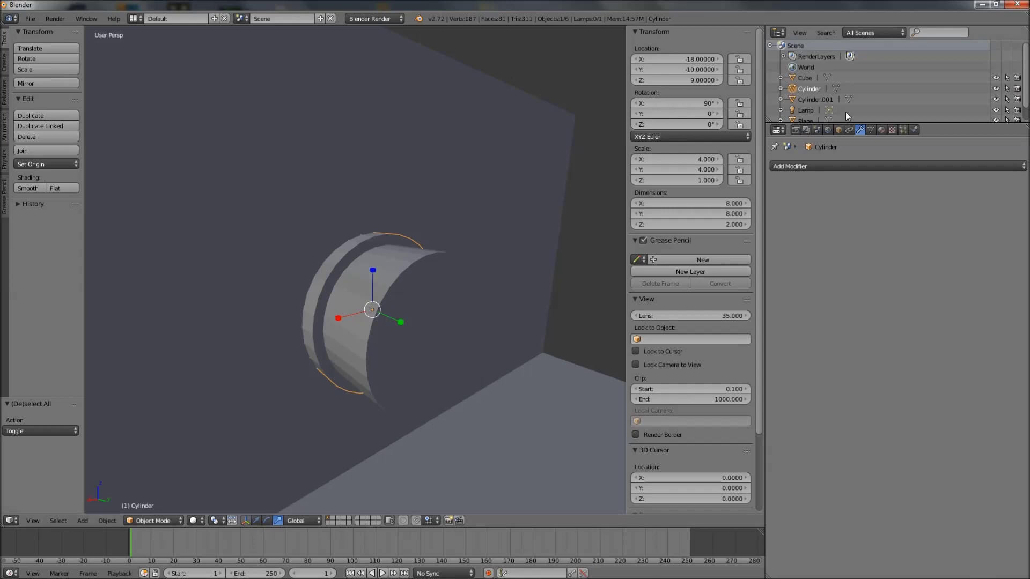
click(826, 164)
click(829, 217)
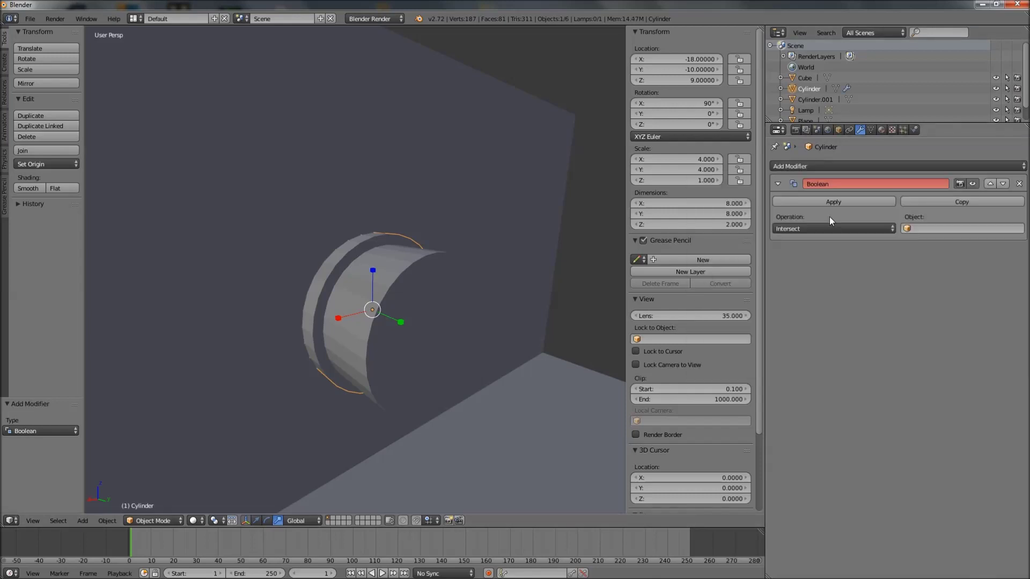
click(927, 229)
click(926, 255)
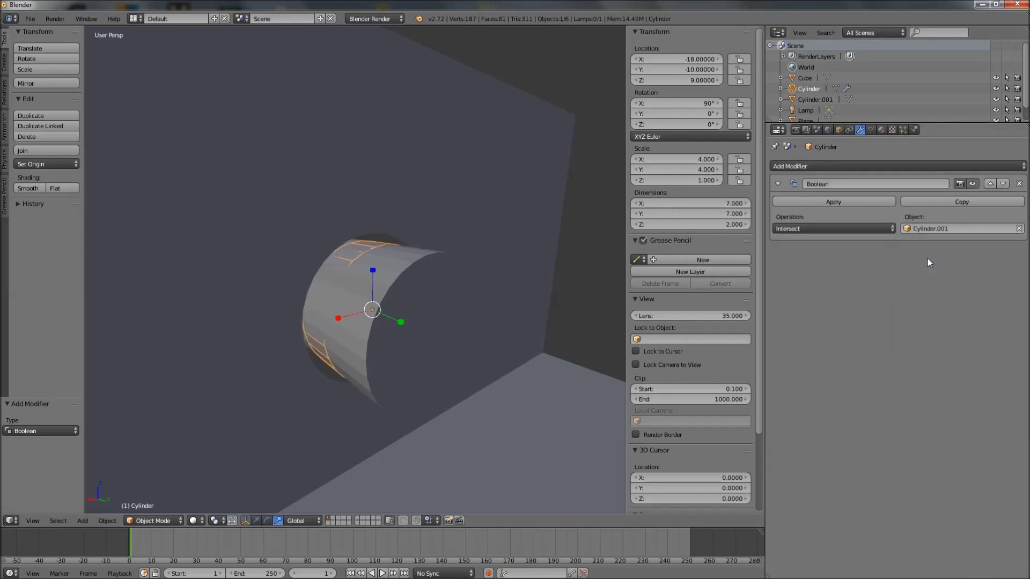
click(788, 229)
click(787, 192)
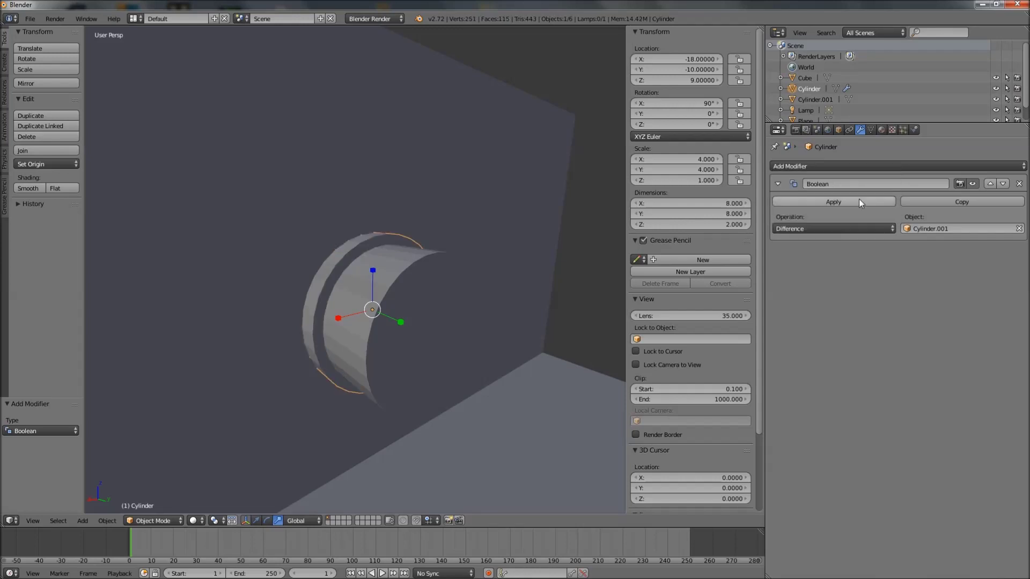
click(856, 201)
- Delete the inner cylinder used for the cut
right_click(410, 295)
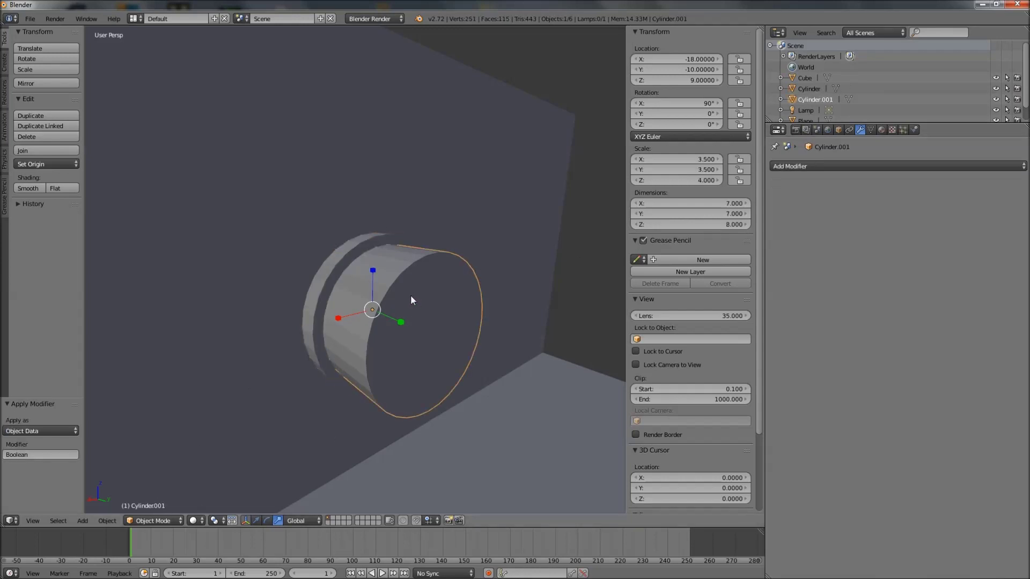
key(x)
click(386, 296)
middle_drag(386, 298, 374, 248)
- Stretch the hollow cylinder into a long tunnel by scaling it 19.5 times along the global Y axis
right_click(374, 249)
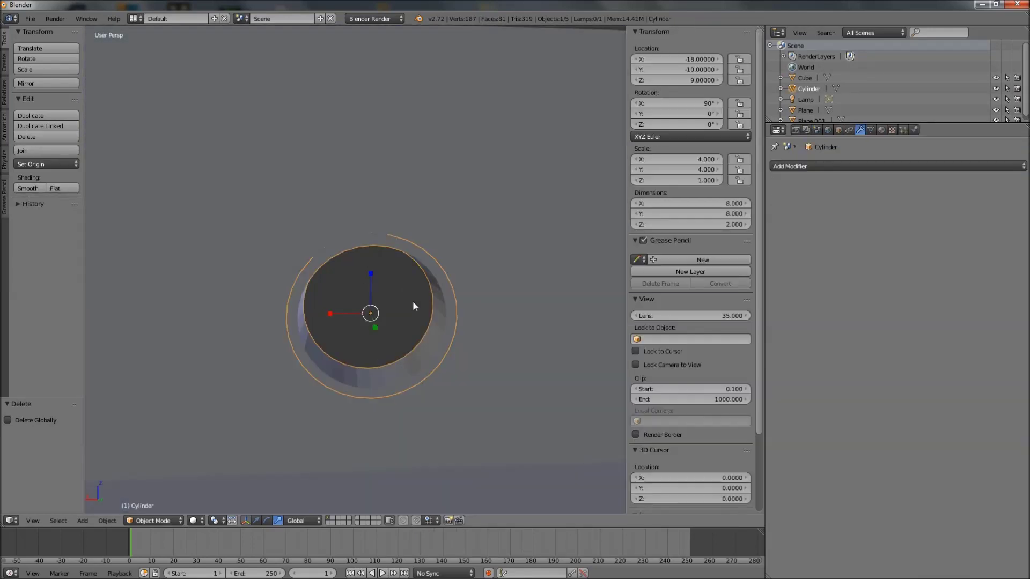
middle_drag(414, 306, 357, 321)
ctrl+drag(337, 307, 414, 474)
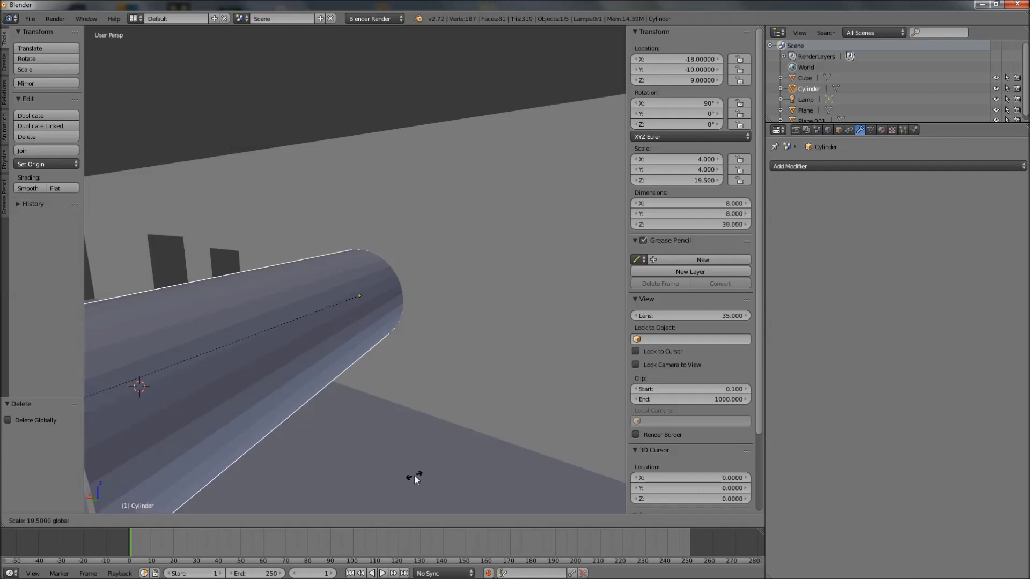
scroll(437, 381, down, 3)
middle_drag(436, 381, 429, 290)
click(144, 521)
mouse_move(43, 574)
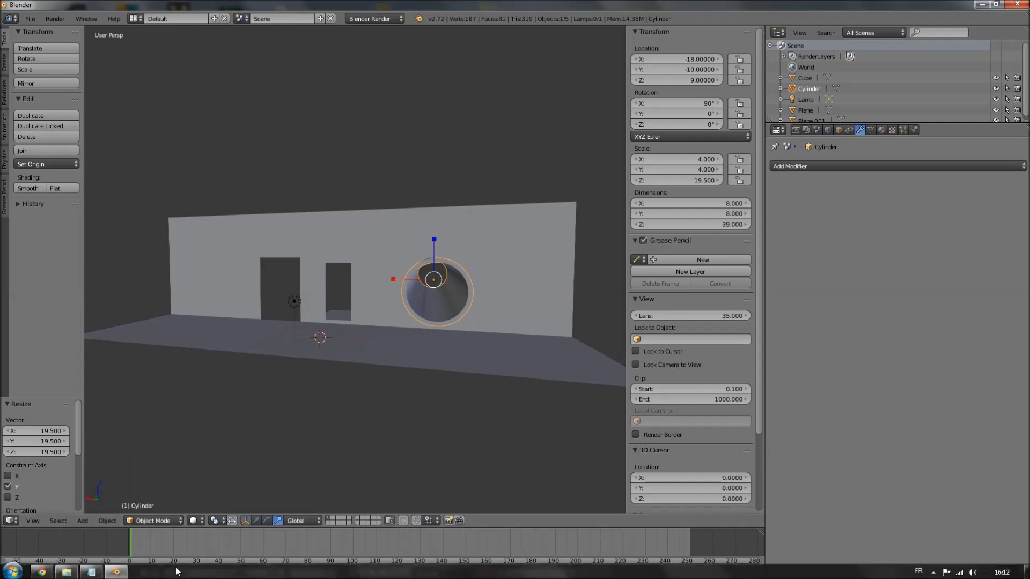
- Review the lesson outline in the Partie 7.txt notes in Notepad and examine the wall and tunnel from behind in Blender
click(90, 572)
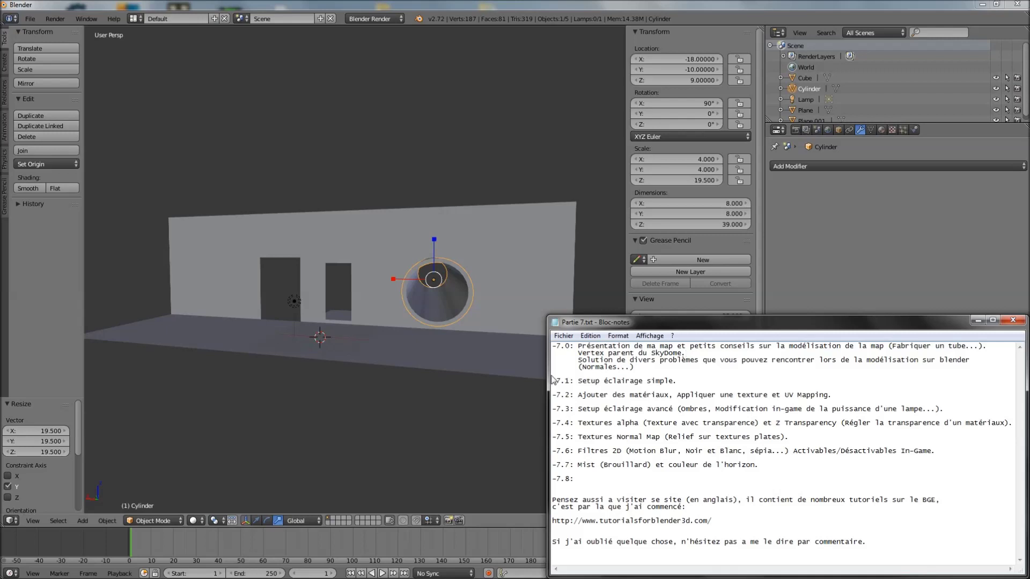
drag(555, 381, 596, 521)
click(552, 472)
click(600, 528)
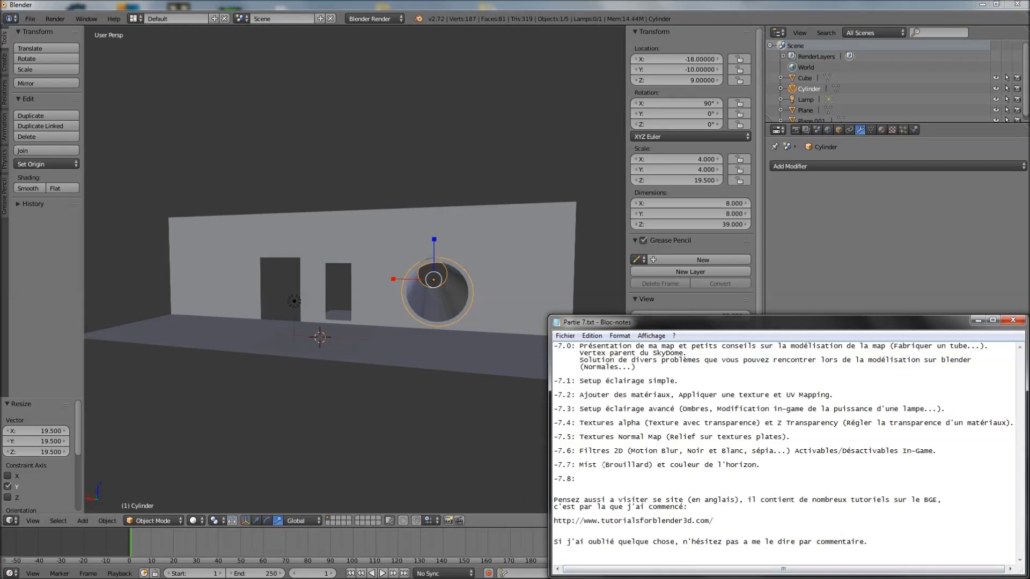
click(613, 10)
middle_drag(462, 209, 397, 368)
middle_drag(248, 375, 353, 347)
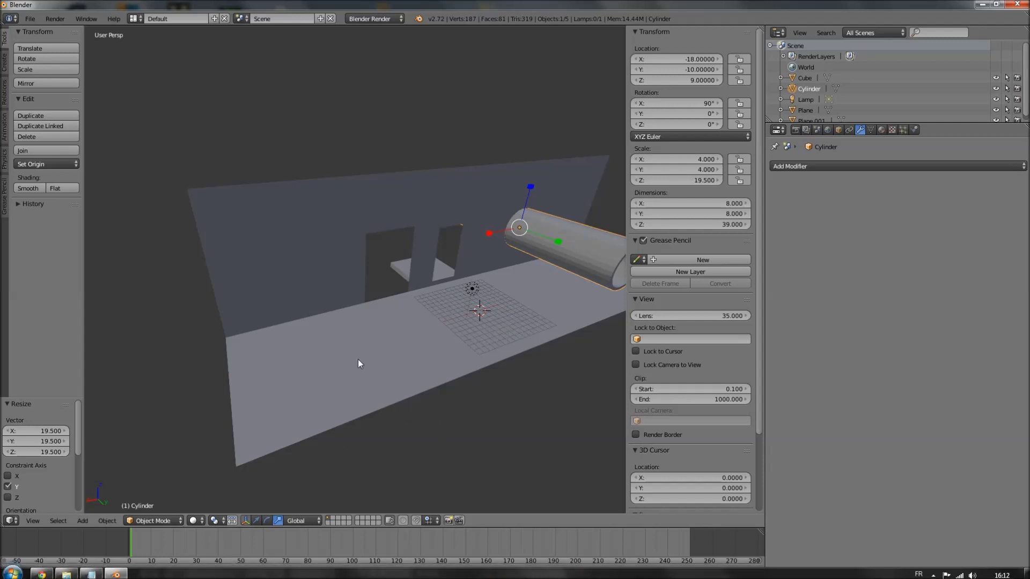
middle_drag(358, 363, 466, 361)
middle_drag(343, 336, 387, 413)
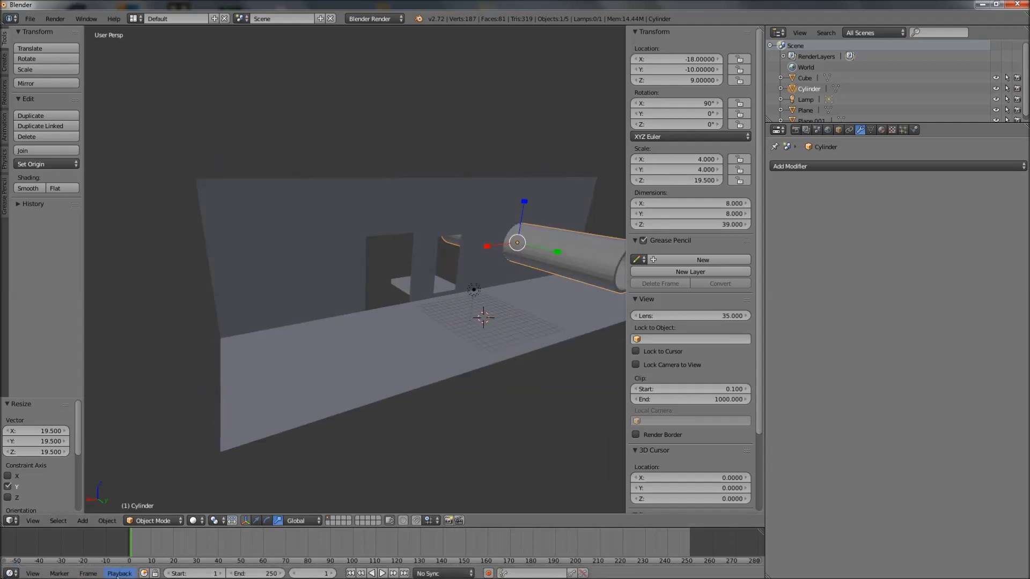
click(91, 572)
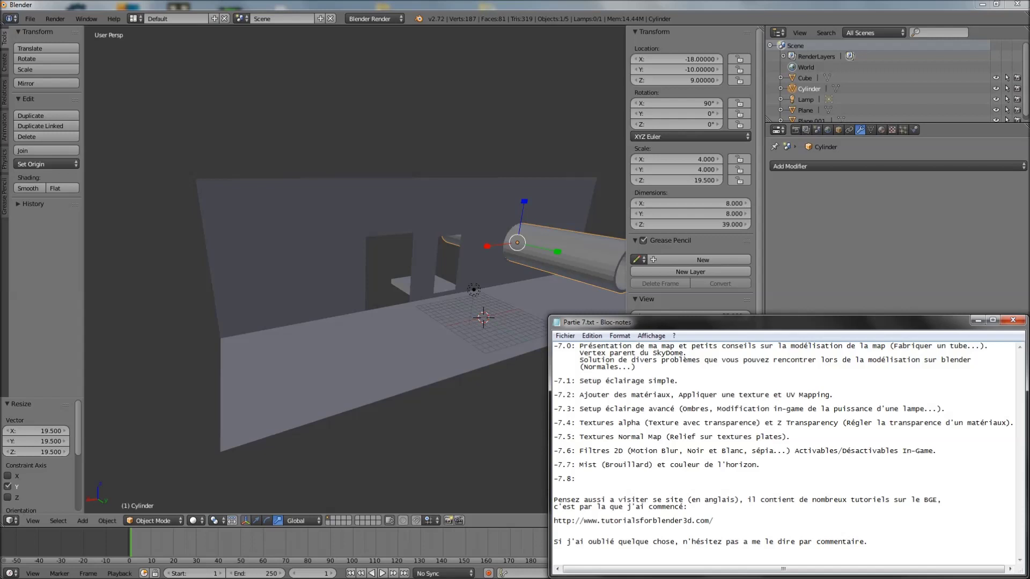
click(978, 320)
- Try to move the hollow tunnel along the global X axis
middle_drag(494, 244, 434, 303)
middle_drag(351, 281, 191, 240)
right_click(305, 237)
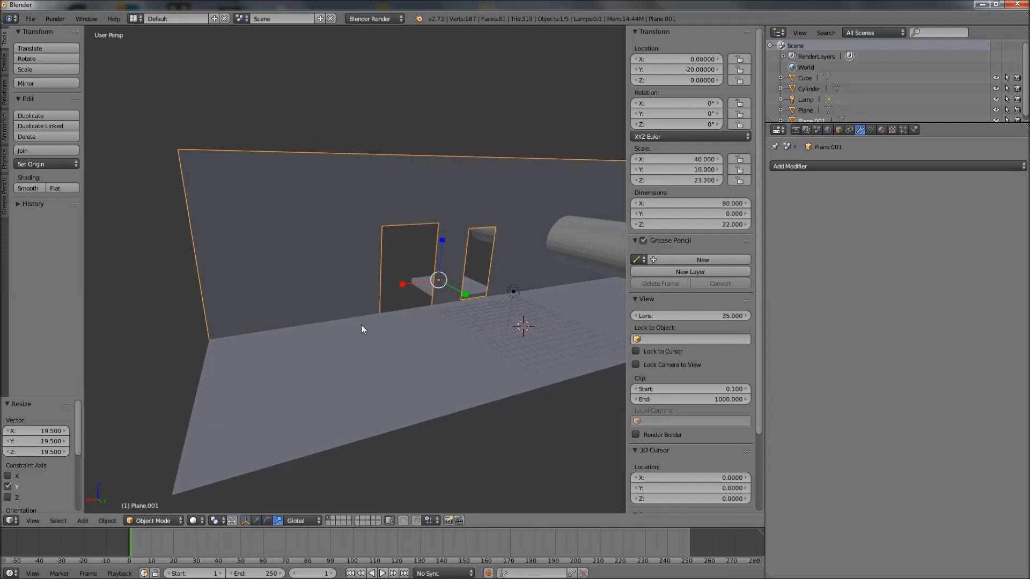
middle_drag(362, 324, 503, 243)
middle_drag(399, 299, 441, 266)
right_click(441, 266)
click(256, 520)
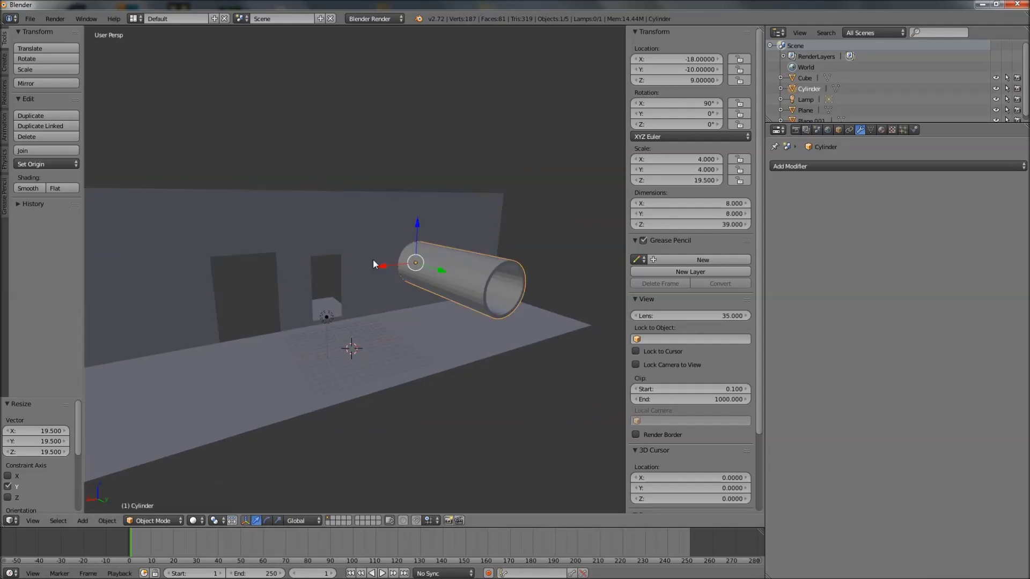
drag(383, 269, 438, 262)
right_click(439, 262)
- Examine the tunnel against the wall with the viewport shading toggled, and restore the shading
mouse_move(417, 274)
middle_down()
mouse_move(457, 272)
mouse_move(492, 311)
mouse_move(469, 316)
middle_up()
scroll(460, 295, down, 2)
key(shift+z)
key(shift+z)
scroll(469, 317, up, 2)
- Examine the wall's mesh layout in Edit Mode and return to Object Mode
right_click(307, 288)
click(181, 520)
click(166, 497)
shift+middle_drag(369, 296, 177, 436)
click(156, 522)
click(155, 511)
middle_drag(239, 396, 272, 385)
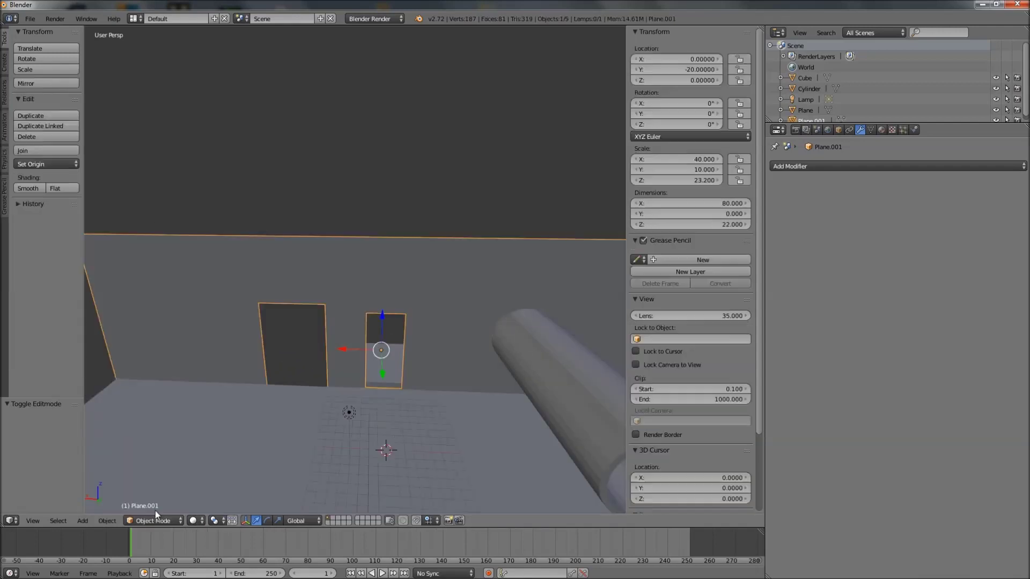
- Run the game engine preview twice from different angles to examine the shading on the wall around the openings
key(p)
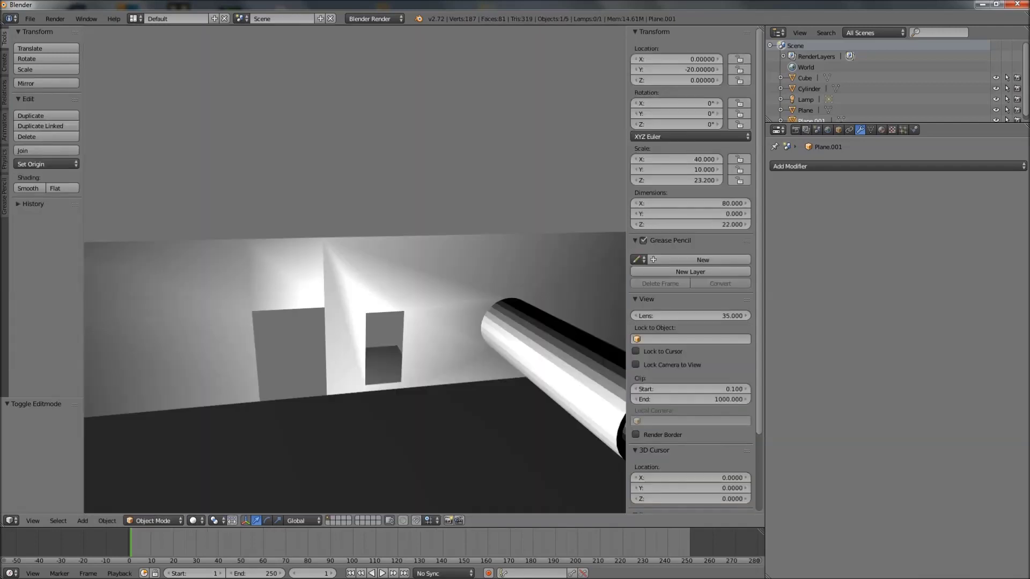
key(Escape)
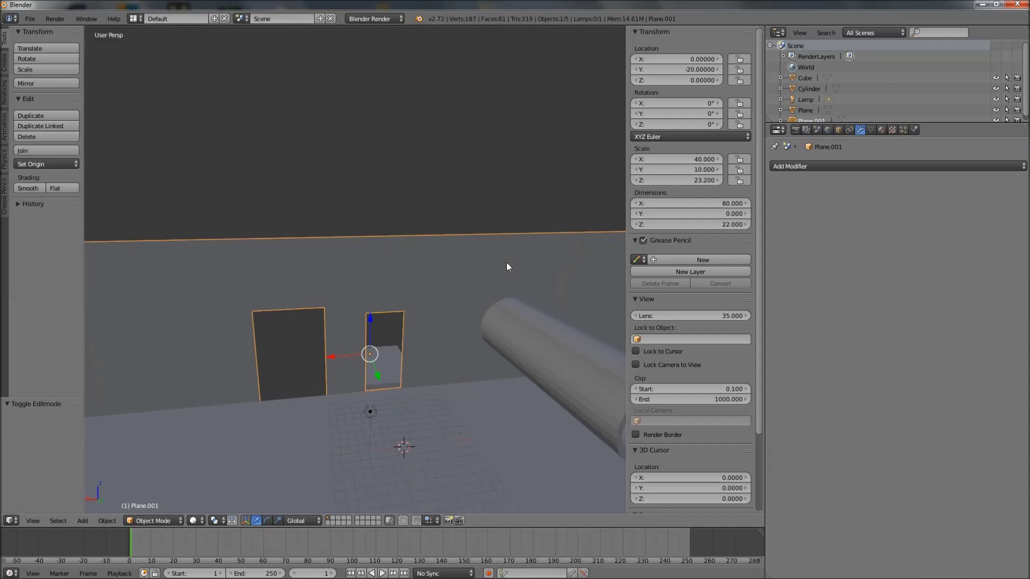
middle_drag(352, 304, 329, 294)
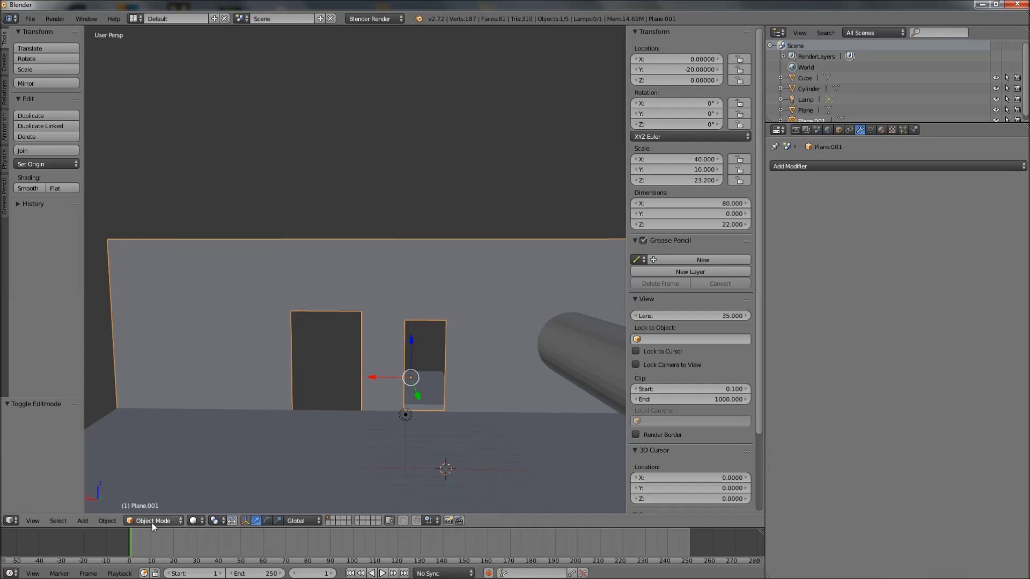
key(p)
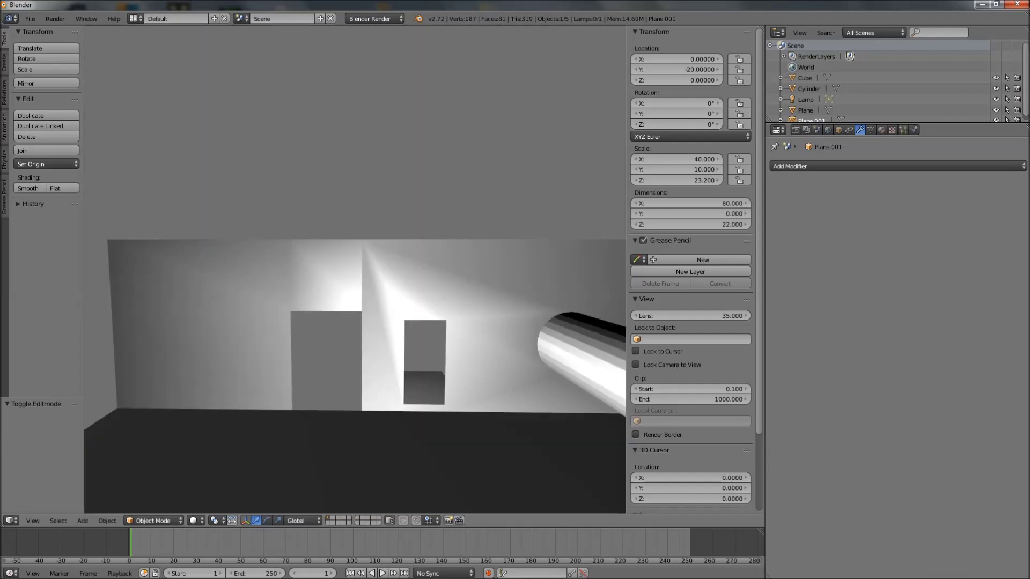
key(Escape)
- In Edit Mode, delete the edges of the wall face directly above the doorway
key(ctrl+Tab)
click(150, 492)
shift+middle_drag(332, 337, 329, 383)
scroll(338, 370, up, 1)
scroll(330, 408, up, 1)
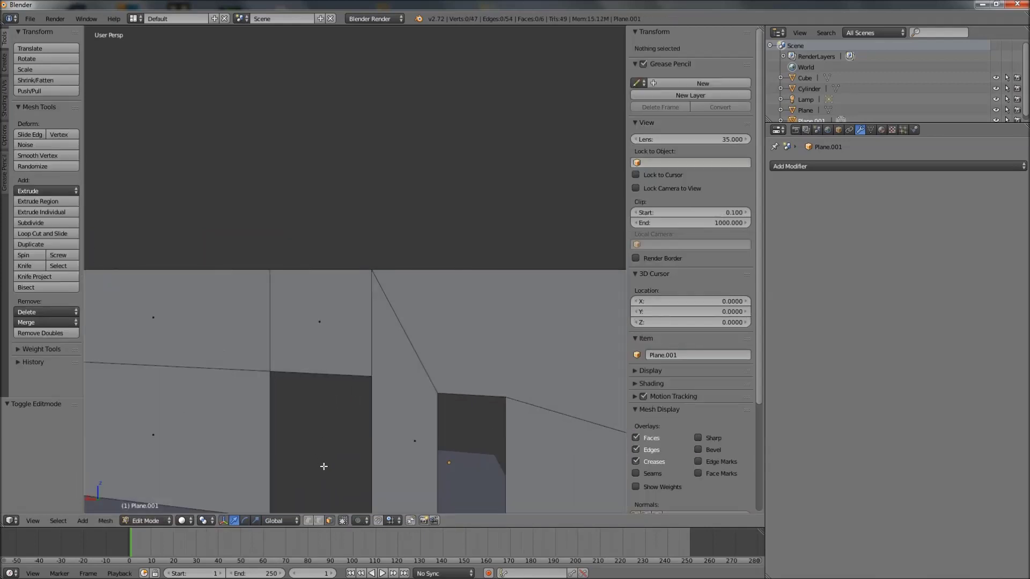
right_click(332, 333)
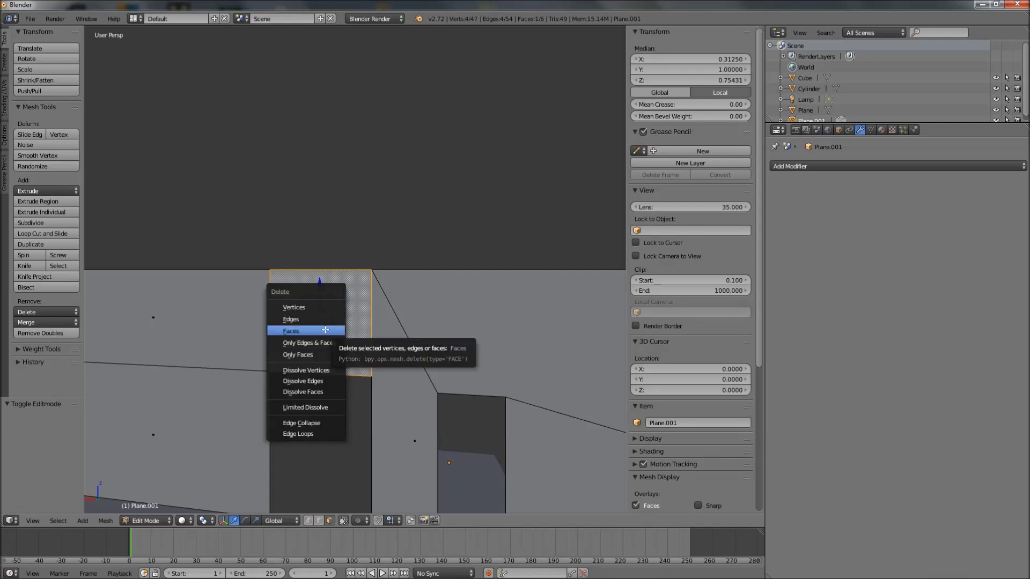
click(315, 322)
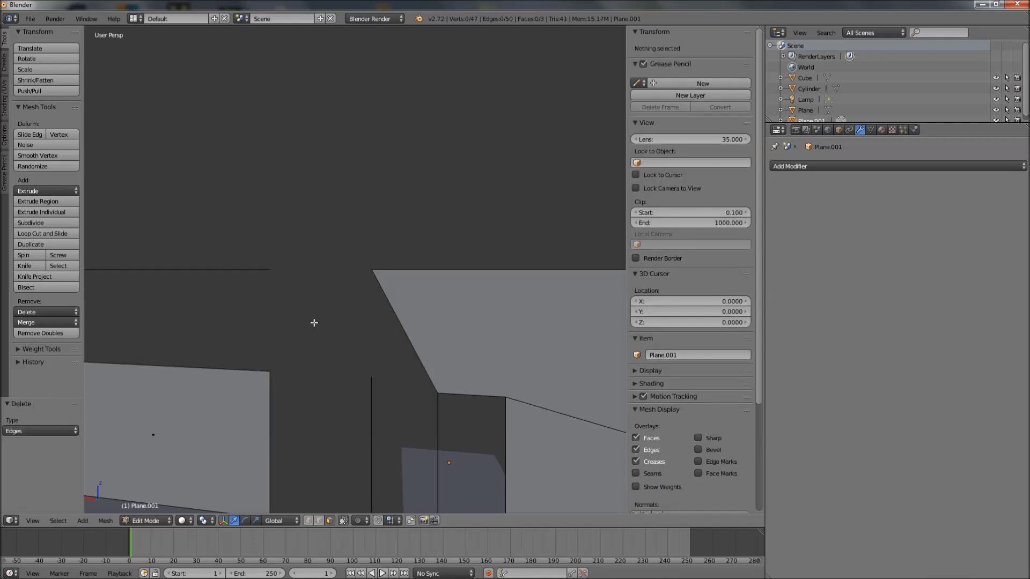
- Join the doorway's upper corner to the nearest upper corner of the neighbouring opening with a new edge
right_click(405, 315)
scroll(441, 351, down, 3)
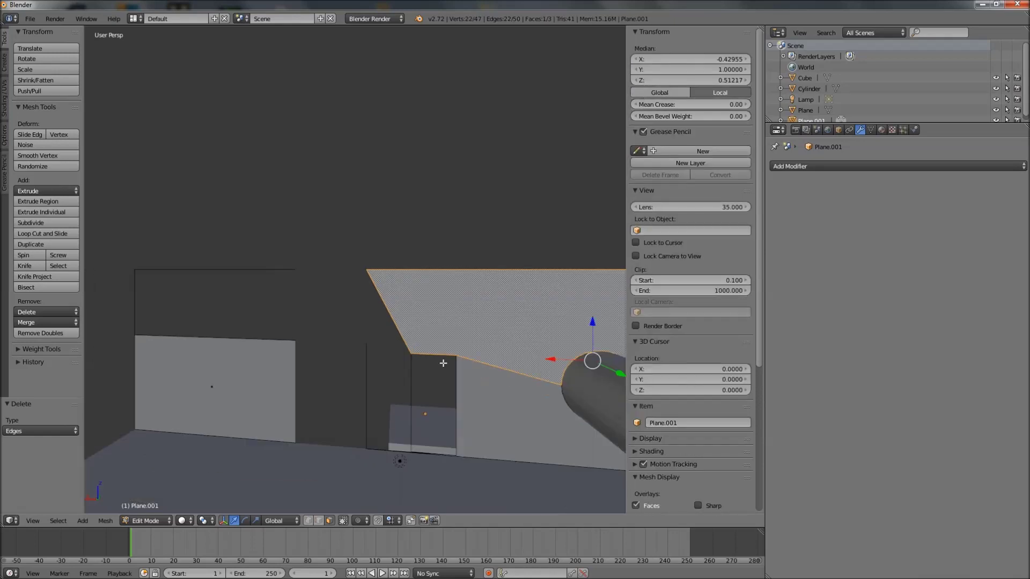
middle_drag(420, 347, 363, 395)
key(a)
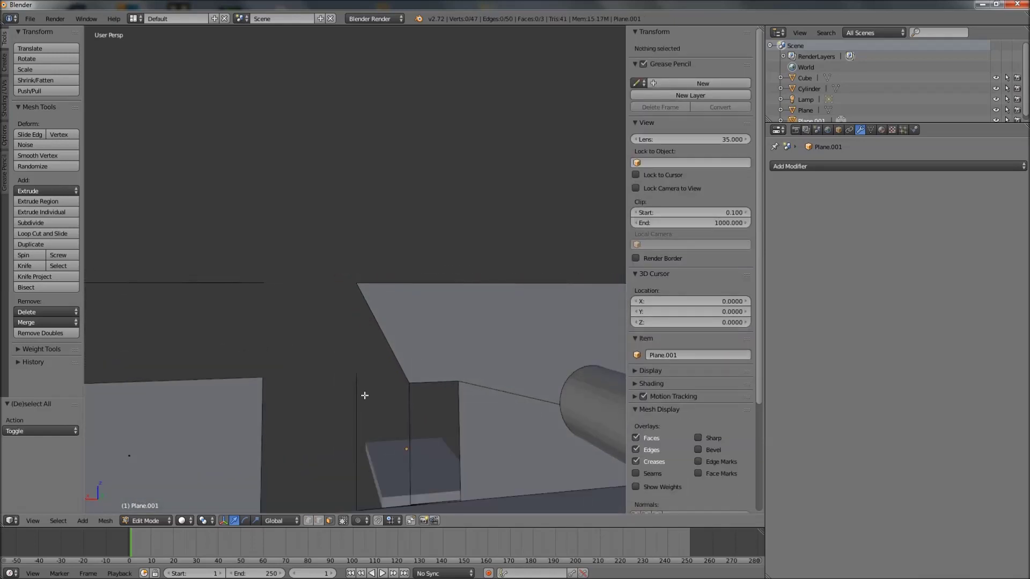
click(309, 520)
right_click(359, 372)
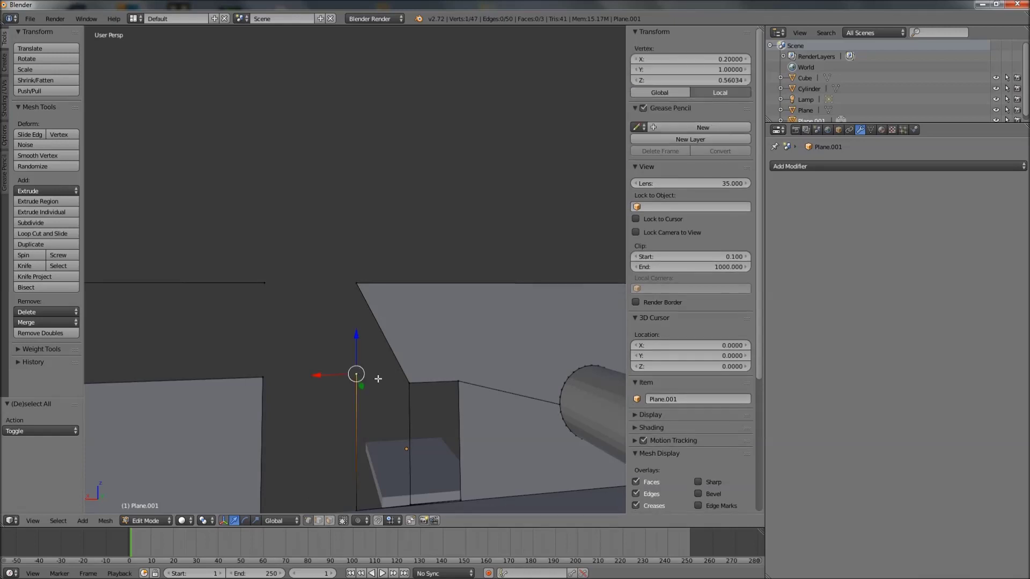
shift+right_click(410, 382)
key(f)
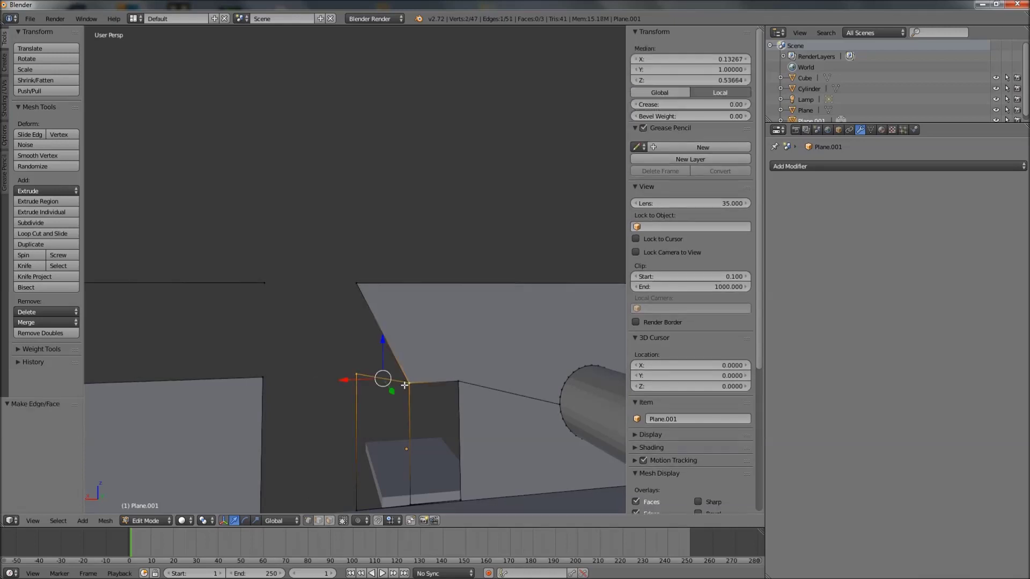
shift+middle_drag(410, 382, 414, 353)
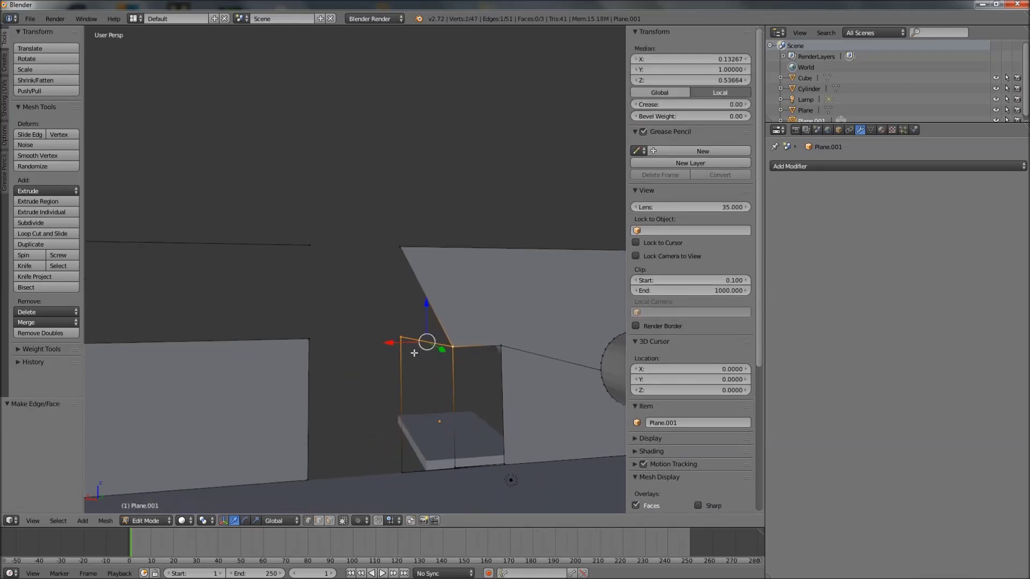
- Rebuild the missing upper wall section beside the doorway with a vertical edge and a four-sided face
right_click(309, 340)
shift+right_click(310, 247)
key(f)
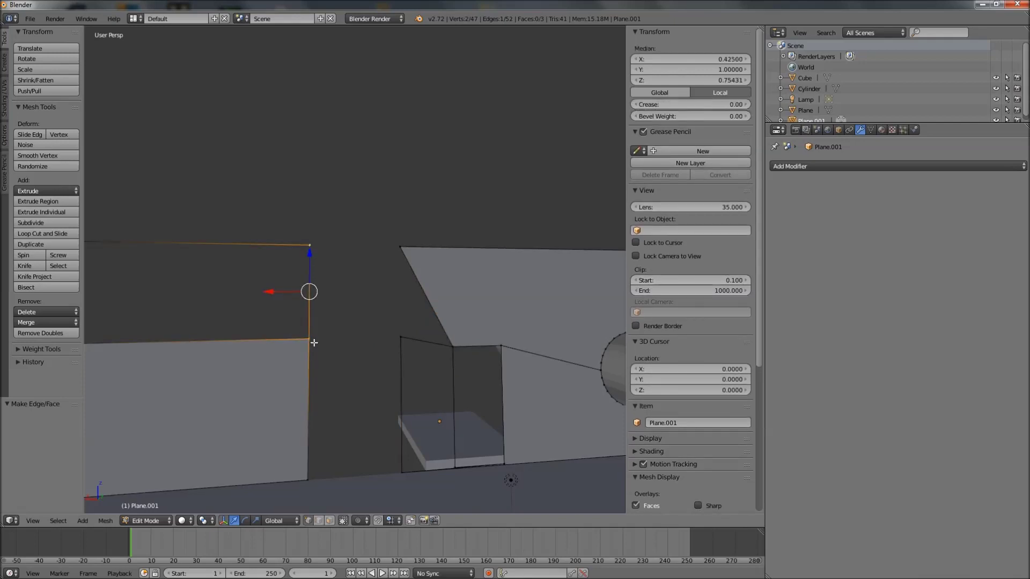
middle_drag(294, 260, 479, 291)
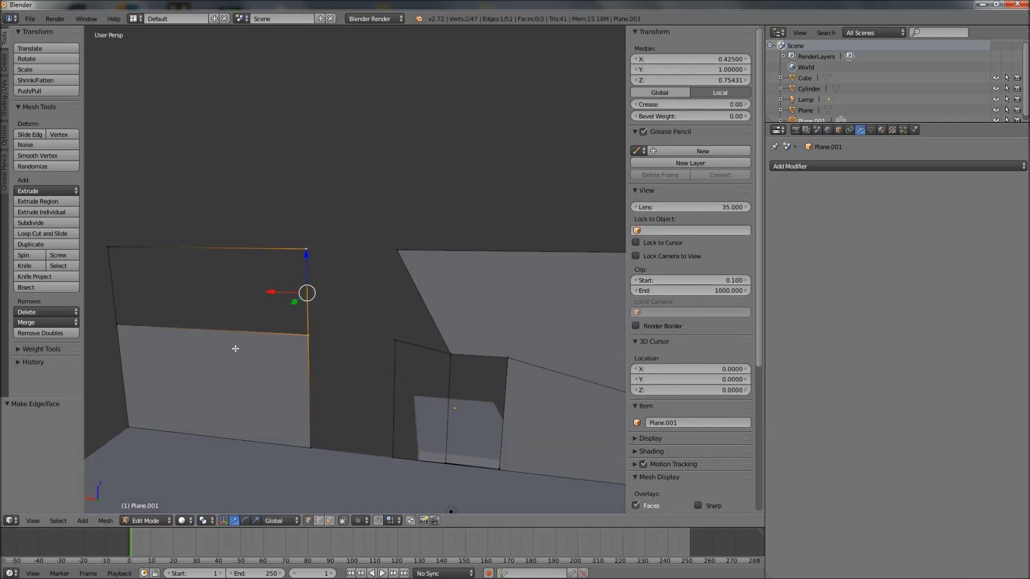
shift+right_click(108, 247)
shift+right_click(117, 323)
key(f)
key(a)
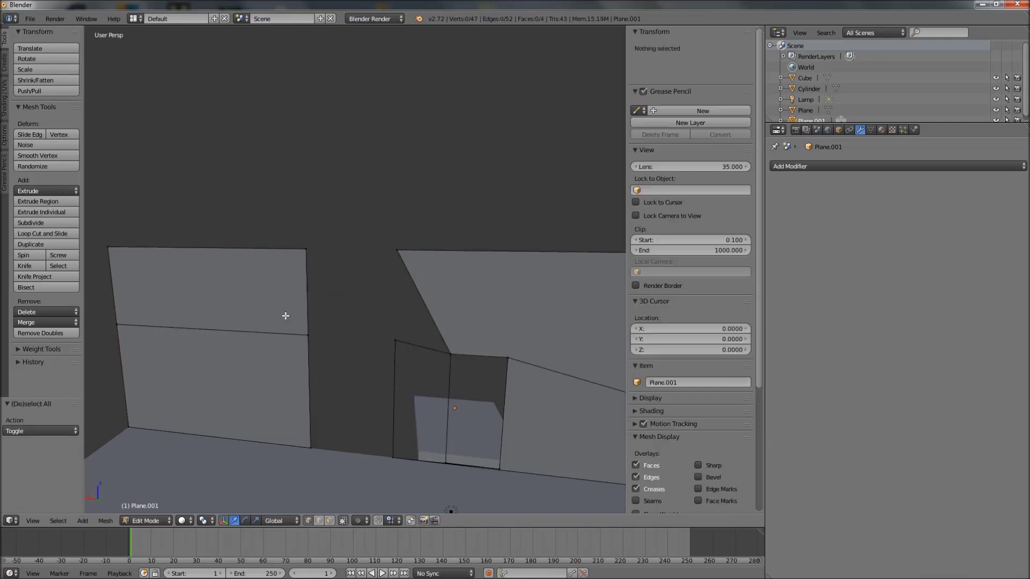
- Connect the doorway's two upper corners with an edge
middle_drag(225, 285, 261, 303)
middle_drag(369, 353, 256, 351)
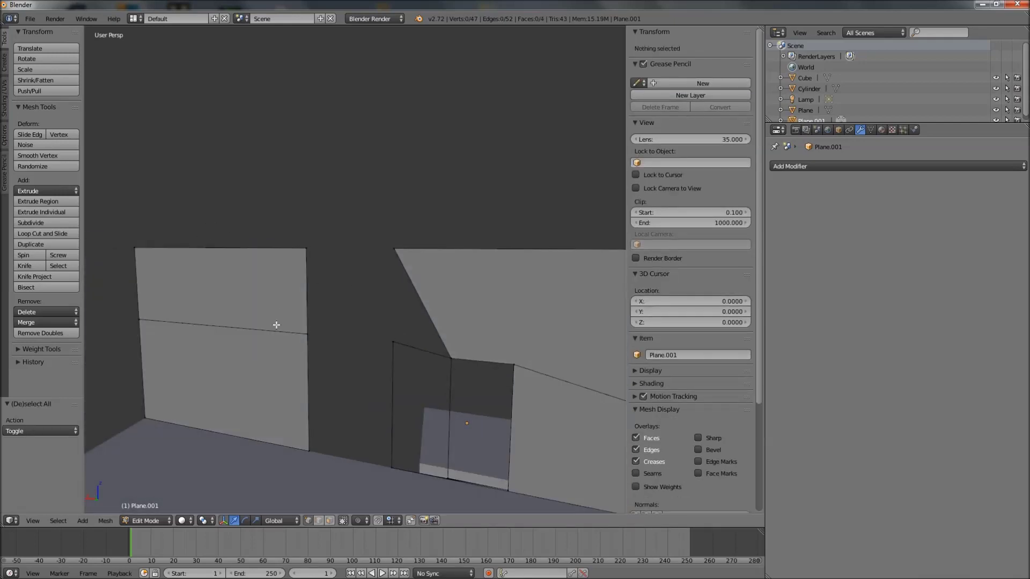
right_click(392, 342)
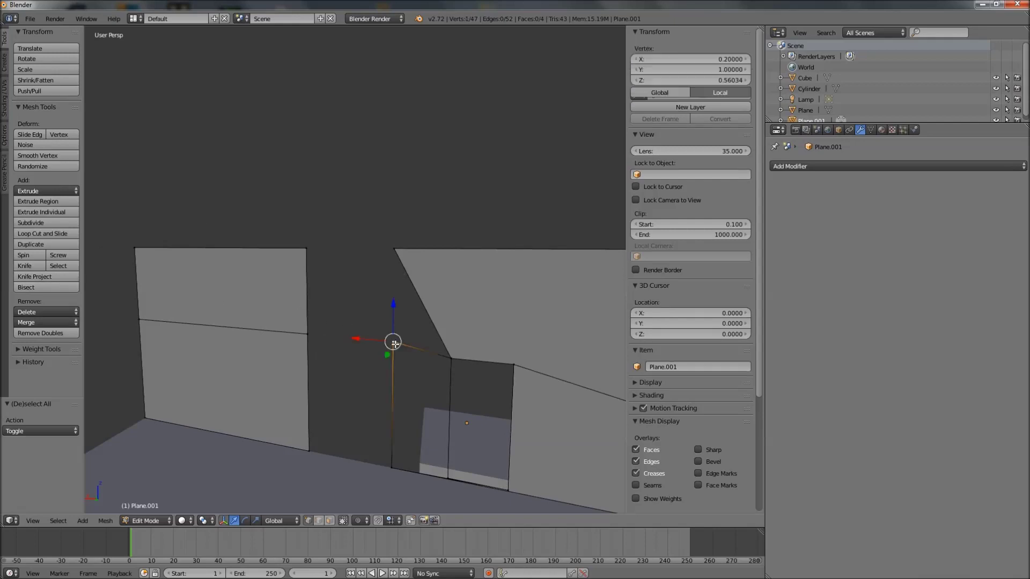
shift+right_click(307, 334)
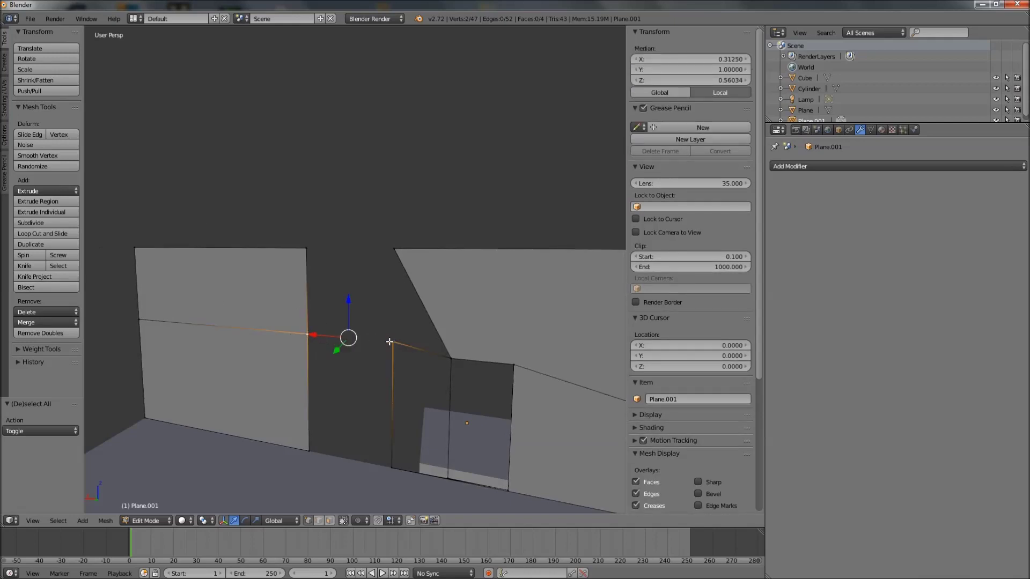
key(f)
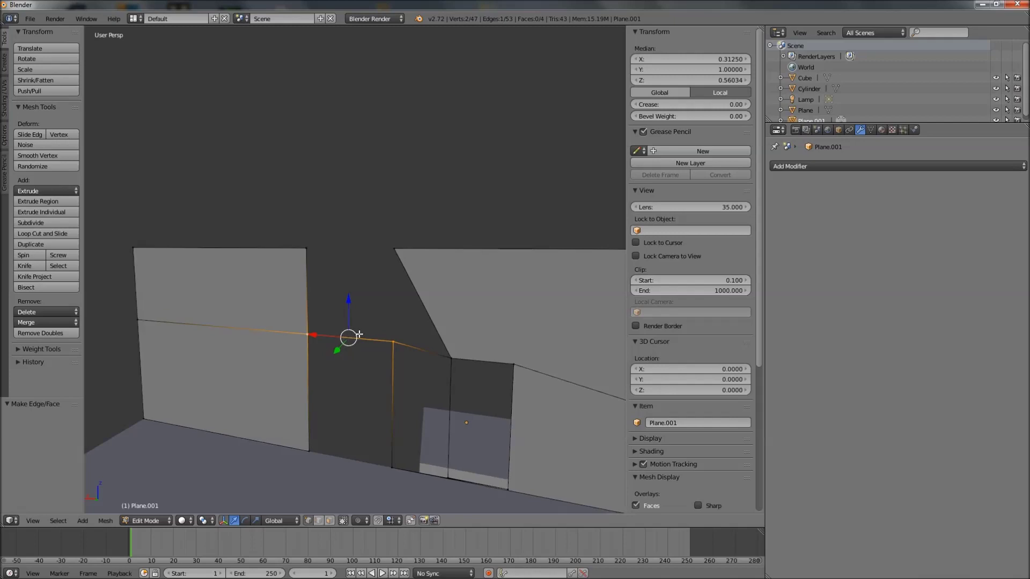
- Bridge the gap in the wall's top border above the doorway with an edge and fill the area below it with a face
middle_drag(354, 337, 371, 328)
right_click(307, 247)
shift+right_click(396, 247)
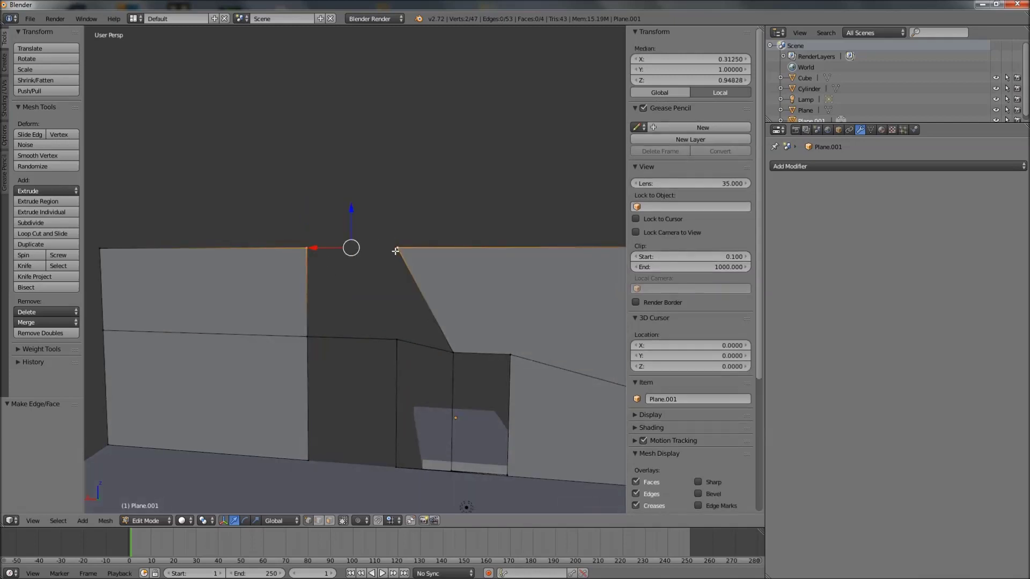
key(f)
shift+right_click(314, 335)
shift+right_click(396, 338)
key(f)
- Fill the triangular gap between the doorway's upper corner, the wall's top border and the neighbouring opening's corner
right_click(396, 339)
shift+right_click(397, 248)
shift+right_click(450, 352)
key(f)
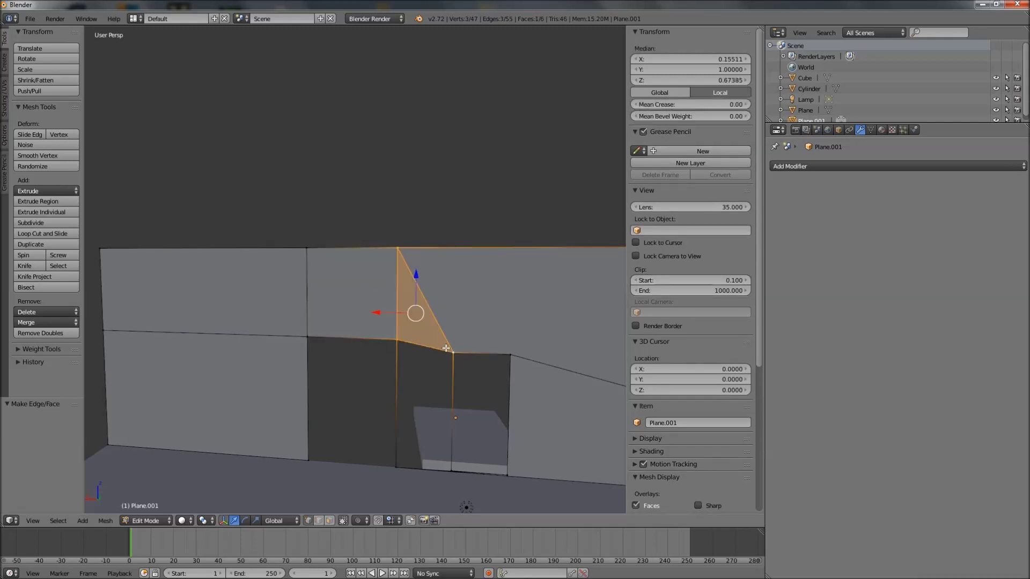
- Connect the doorway's two bottom corners with an edge along the floor
click(320, 521)
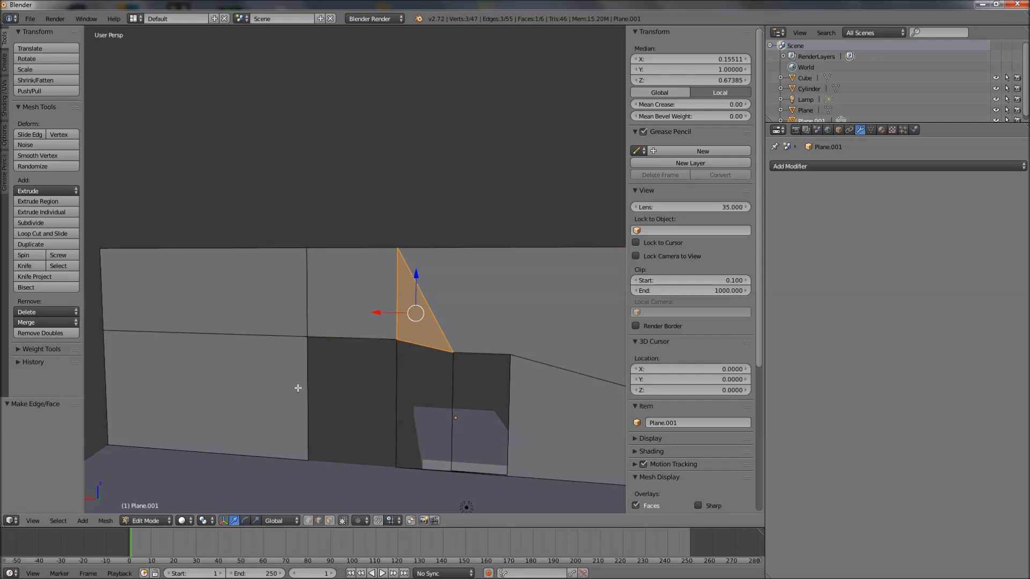
right_click(300, 387)
click(308, 520)
right_click(300, 466)
shift+right_click(395, 465)
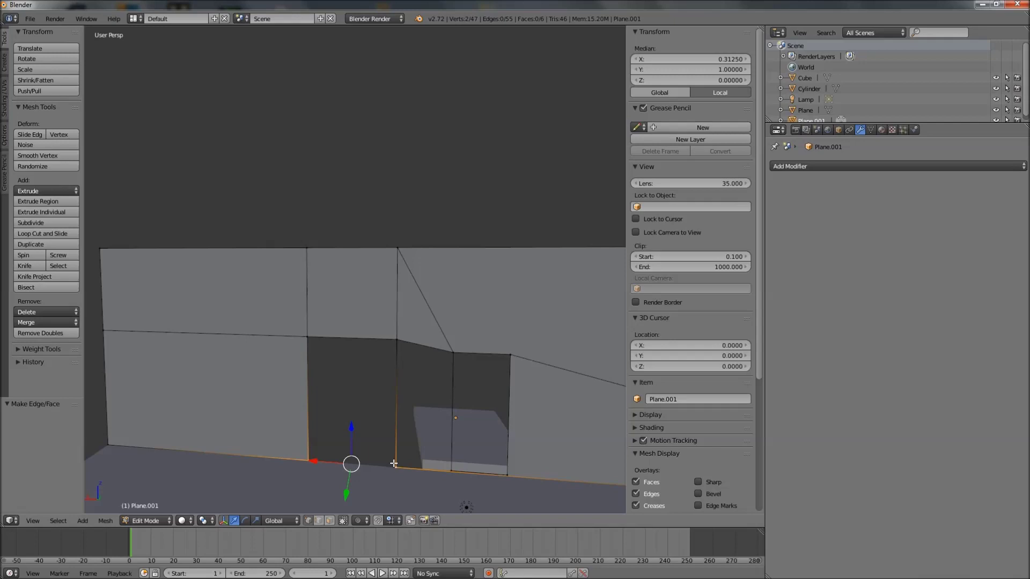
key(f)
- Select the four edges around the doorway and fill it with a face
click(319, 521)
right_click(307, 415)
shift+right_click(344, 335)
shift+right_click(394, 370)
shift+right_click(355, 466)
key(f)
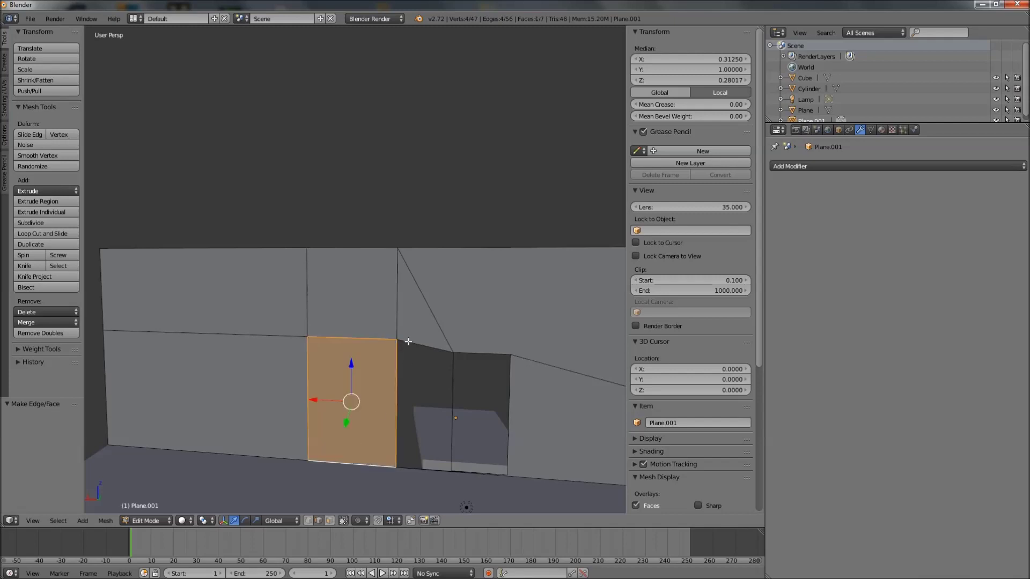
- Select the edges around the gap between the filled doorway and the neighbouring opening and fill it with a face
right_click(409, 345)
shift+right_click(396, 366)
shift+right_click(450, 395)
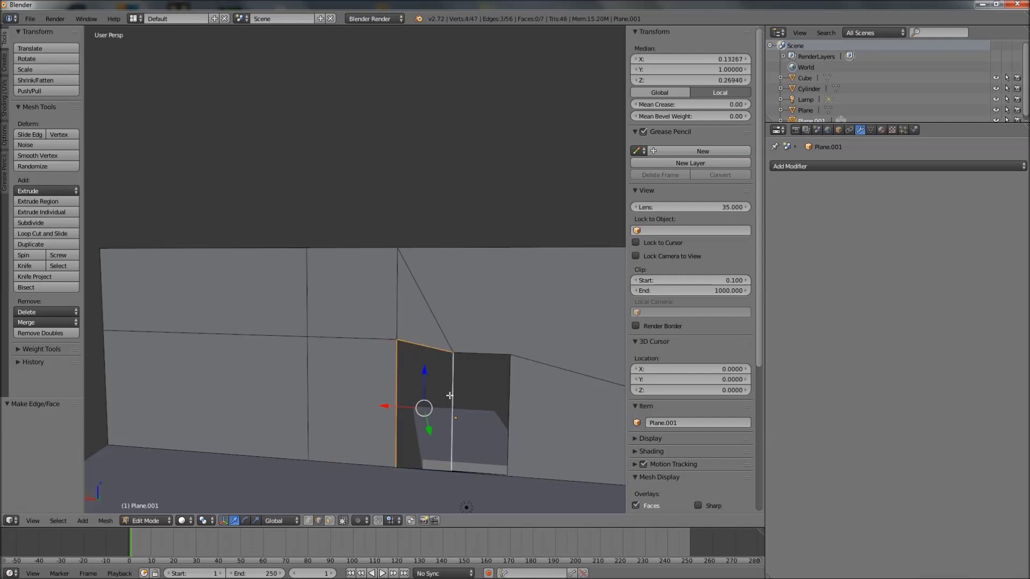
shift+right_click(419, 467)
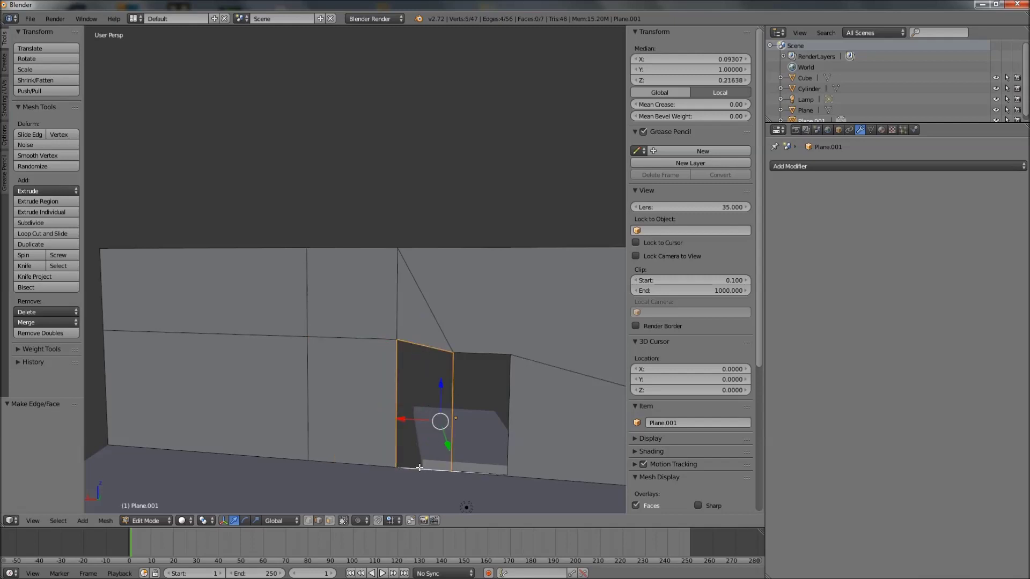
key(f)
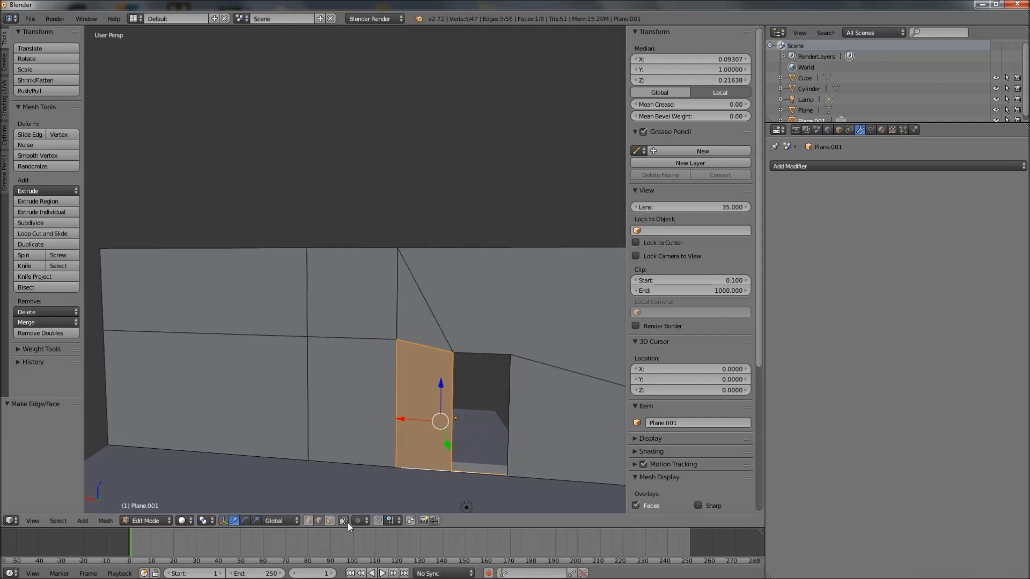
- Leave mesh editing of the rebuilt wall and return to Object Mode
right_click(461, 477)
middle_drag(467, 472, 456, 343)
middle_drag(367, 403, 278, 311)
click(148, 521)
click(144, 514)
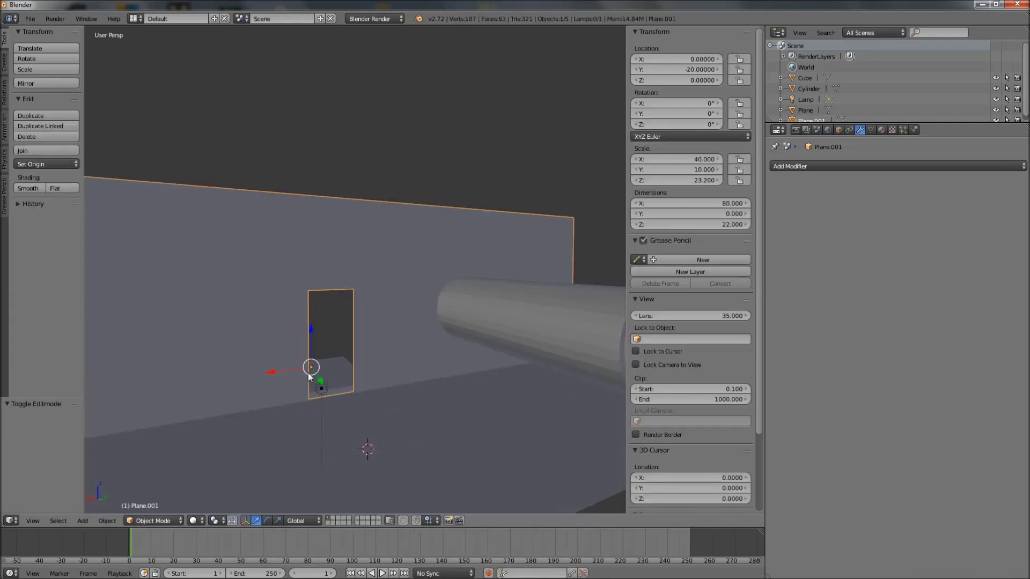
- Examine the shading of the rebuilt wall from several angles, comparing the solid and rendered displays
key(shift+z)
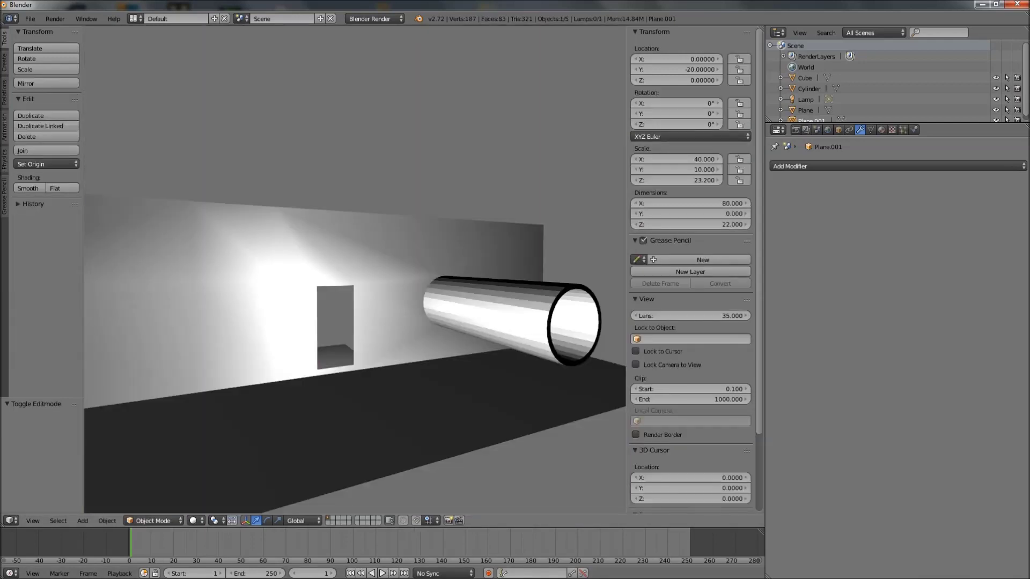
key(shift+z)
mouse_move(299, 365)
middle_down()
mouse_move(286, 364)
mouse_move(362, 378)
mouse_move(394, 371)
mouse_move(406, 384)
middle_up()
key(shift+z)
key(shift+z)
middle_drag(341, 407, 446, 341)
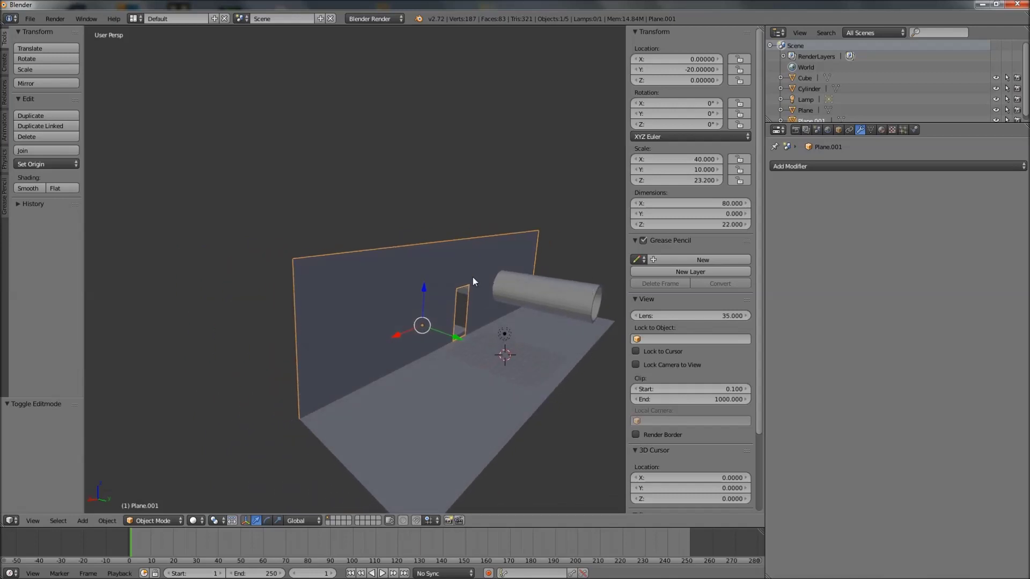
mouse_move(529, 301)
middle_down()
mouse_move(436, 304)
mouse_move(349, 337)
mouse_move(380, 339)
mouse_move(371, 342)
middle_up()
key(shift+z)
key(shift+z)
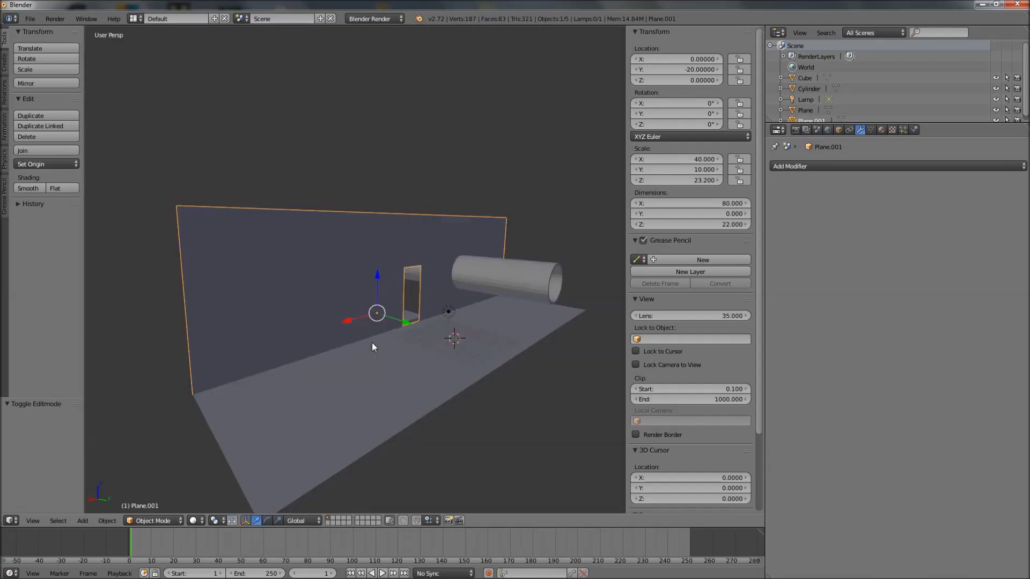
- In Edit Mode with face selection, select the wall's filled doorway face and flip its normals
click(163, 521)
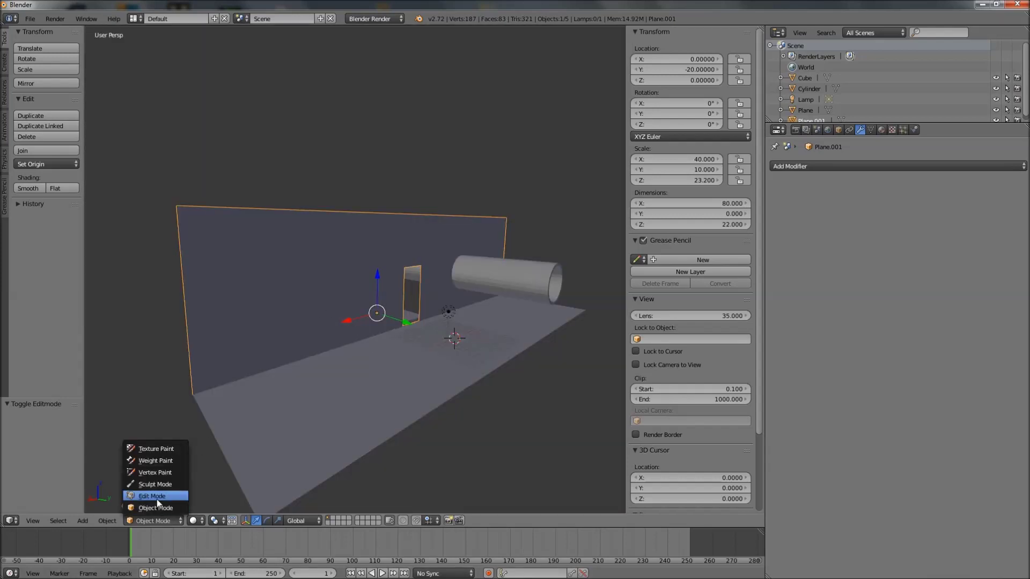
click(159, 500)
right_click(348, 289)
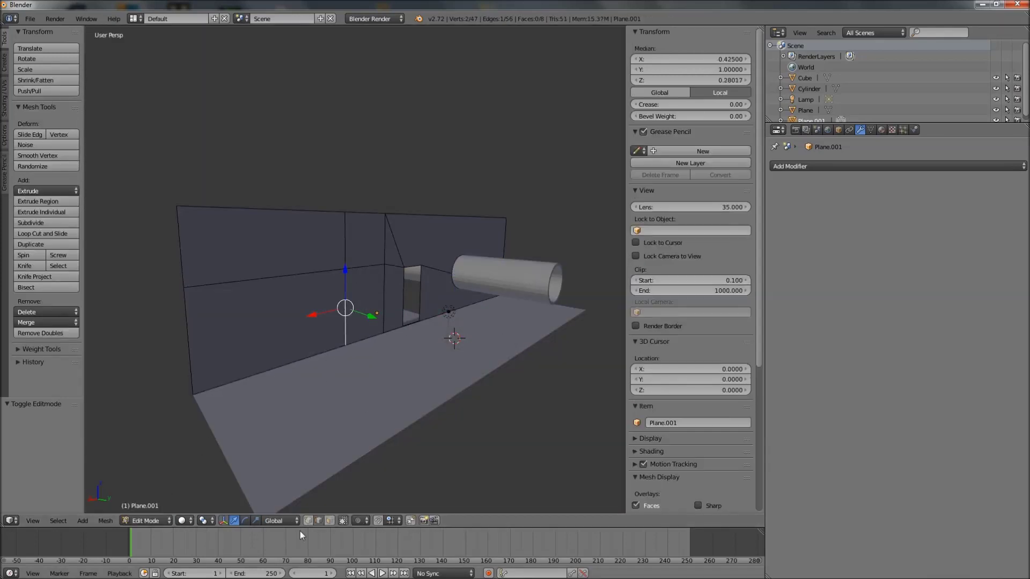
click(330, 522)
right_click(365, 292)
middle_drag(362, 290, 363, 324)
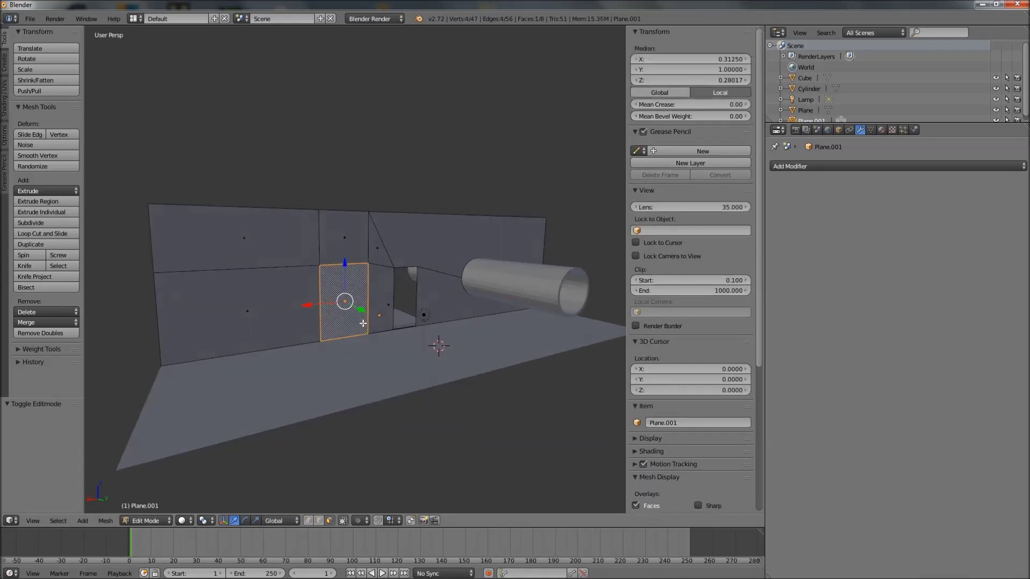
scroll(362, 415, up, 2)
right_click(176, 343)
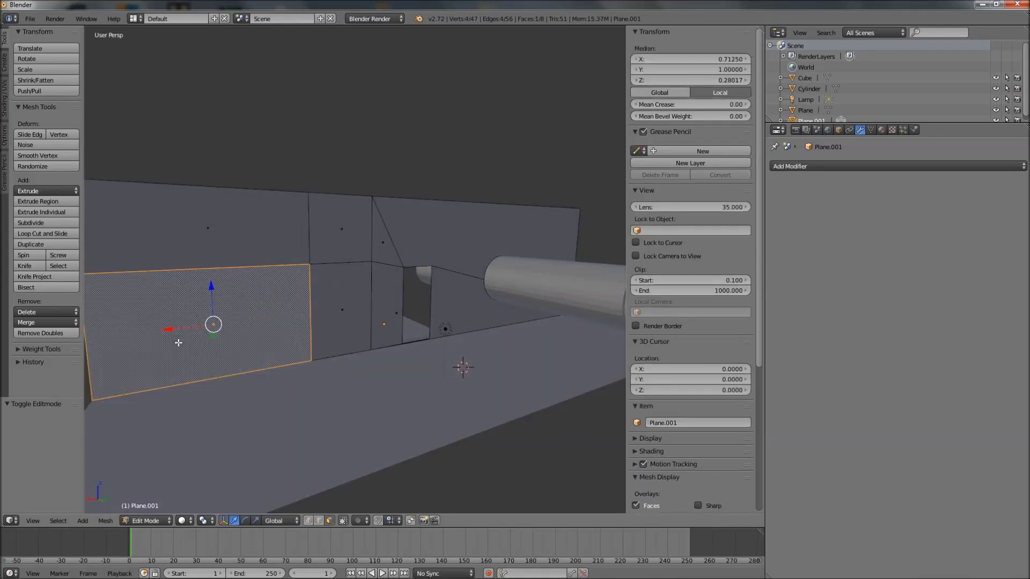
right_click(352, 302)
key(w)
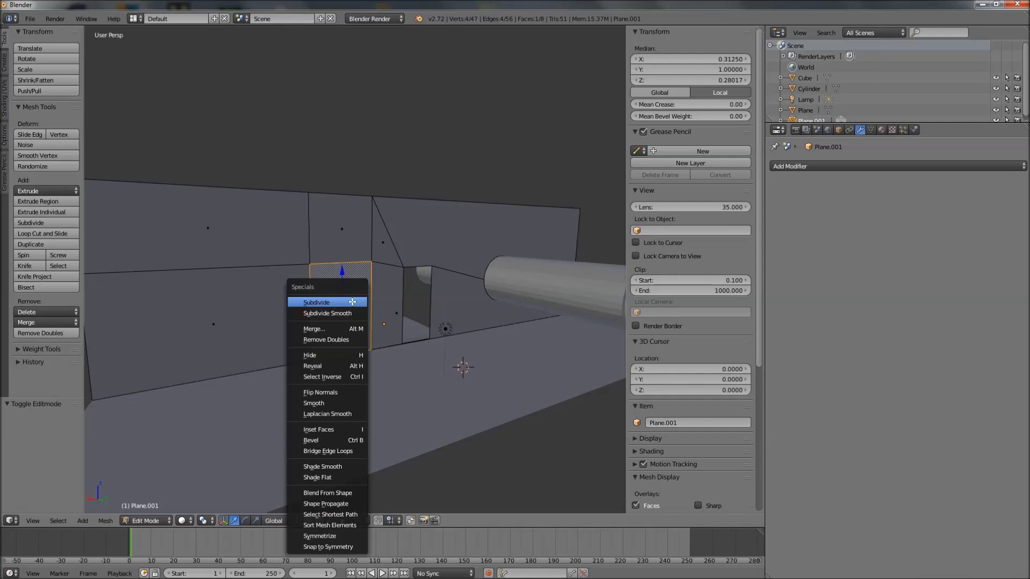
click(327, 392)
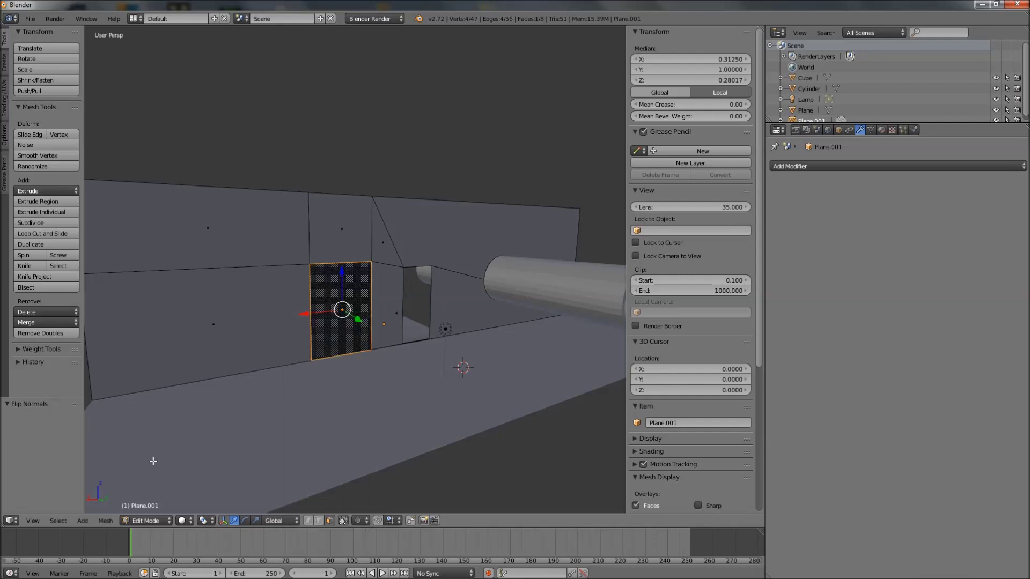
- Return to Object Mode and check the flipped doorway face in the solid and rendered displays
click(152, 519)
click(156, 505)
scroll(397, 356, down, 1)
middle_drag(397, 356, 330, 284)
scroll(429, 364, down, 1)
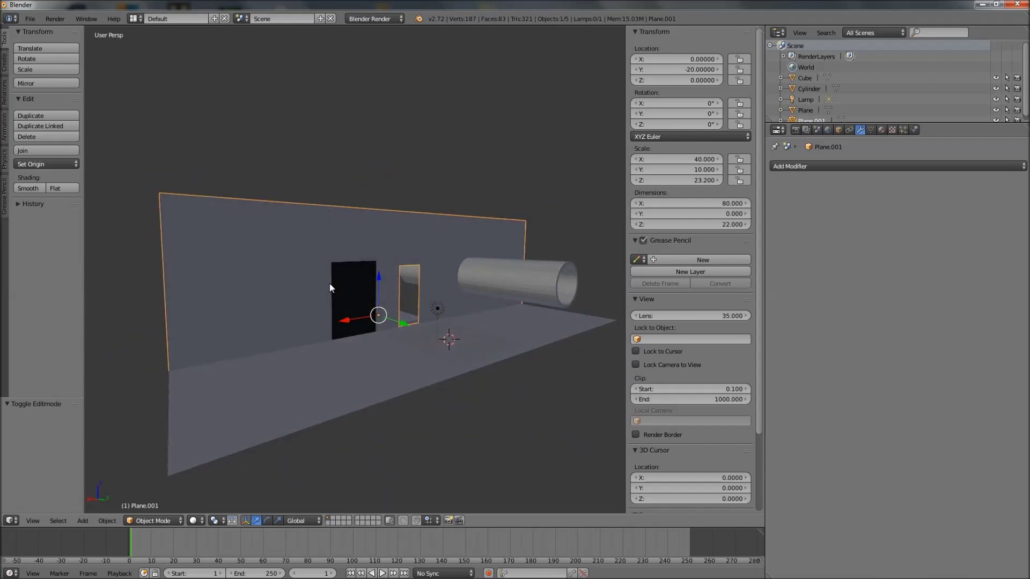
mouse_move(329, 283)
middle_down()
mouse_move(337, 297)
mouse_move(307, 294)
mouse_move(349, 301)
mouse_move(344, 288)
middle_up()
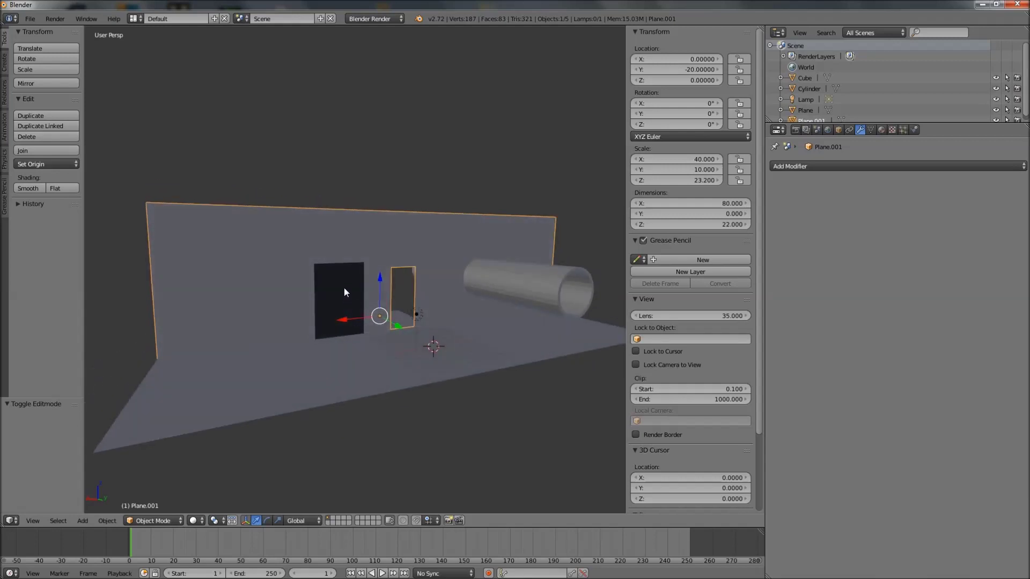
key(shift+z)
key(shift+z)
middle_drag(453, 285, 348, 281)
- Flip the normals of three adjacent outer faces along the side of the tunnel cylinder and return to Object Mode
right_click(373, 254)
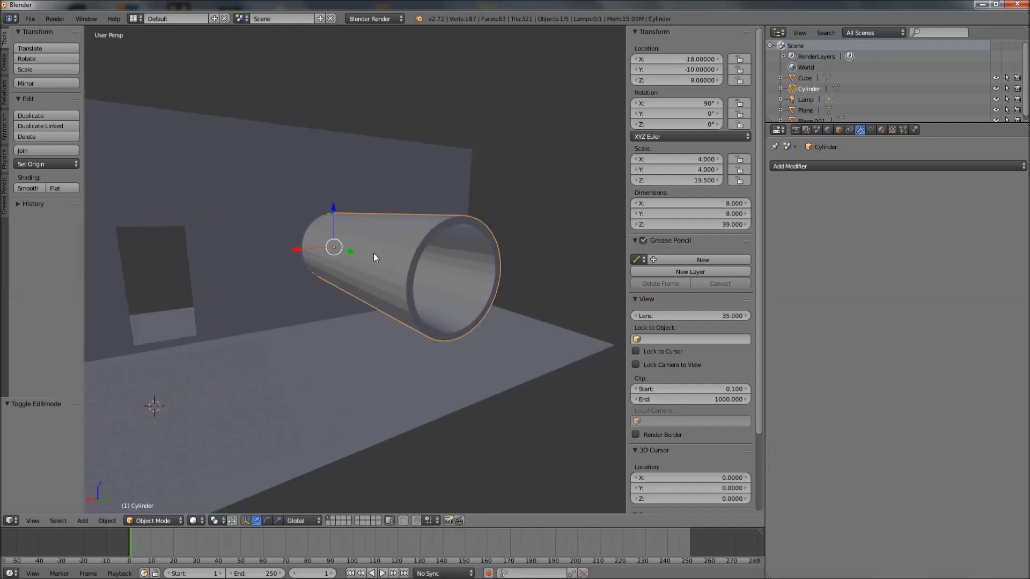
click(160, 521)
click(151, 493)
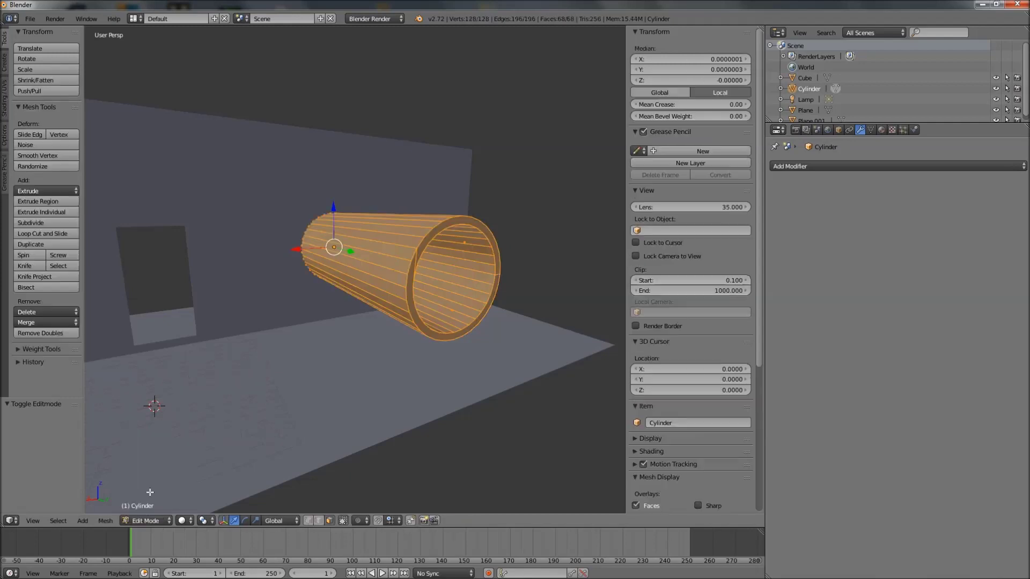
scroll(370, 240, up, 1)
right_click(379, 219)
shift+right_click(366, 240)
shift+right_click(361, 253)
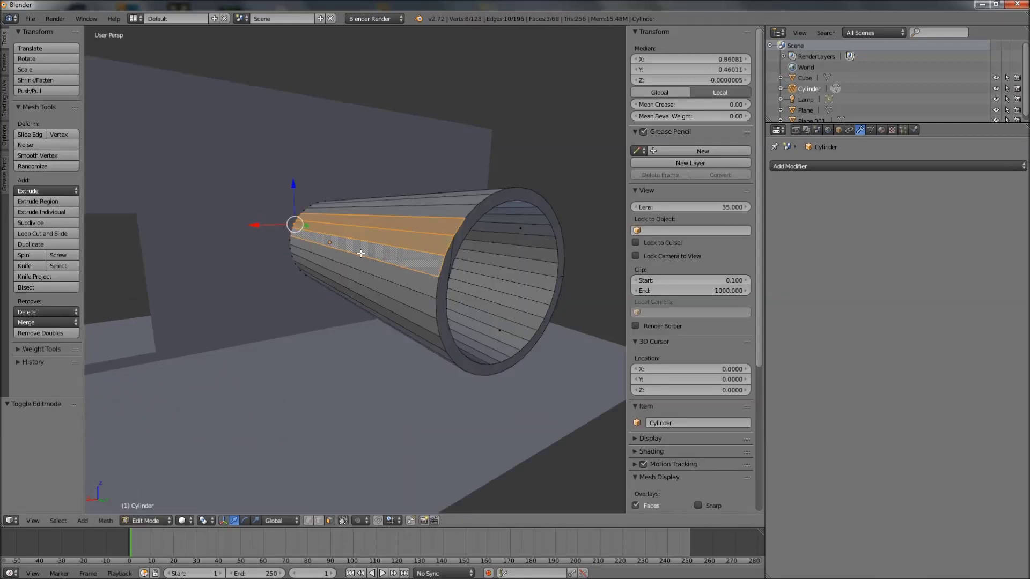
key(w)
click(384, 229)
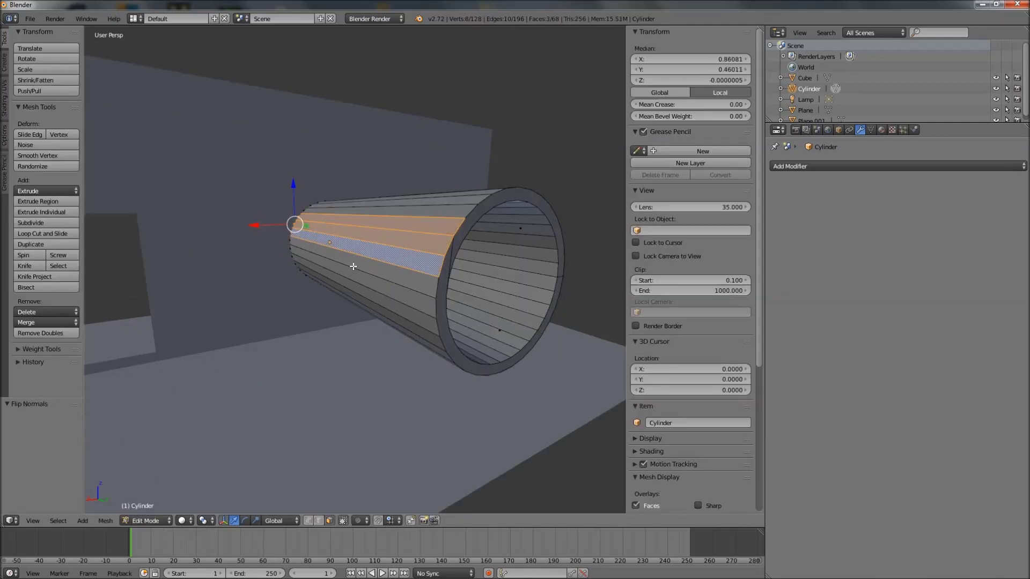
click(146, 520)
click(144, 506)
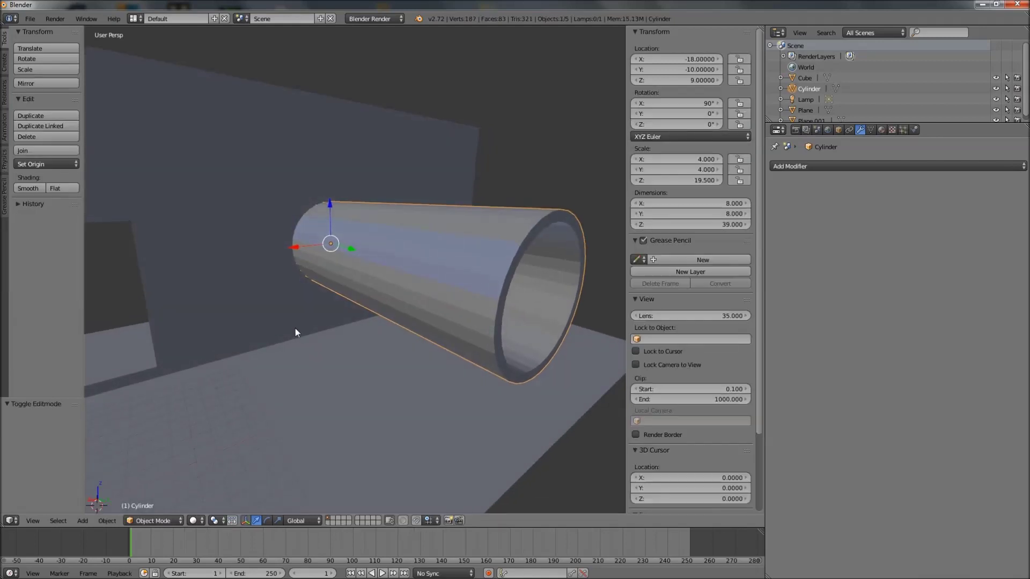
- Inspect how the tunnel's flipped side faces look in the rendered display compared with the solid display
mouse_move(381, 287)
middle_down()
mouse_move(375, 276)
mouse_move(387, 270)
mouse_move(360, 276)
mouse_move(364, 282)
middle_up()
key(shift+z)
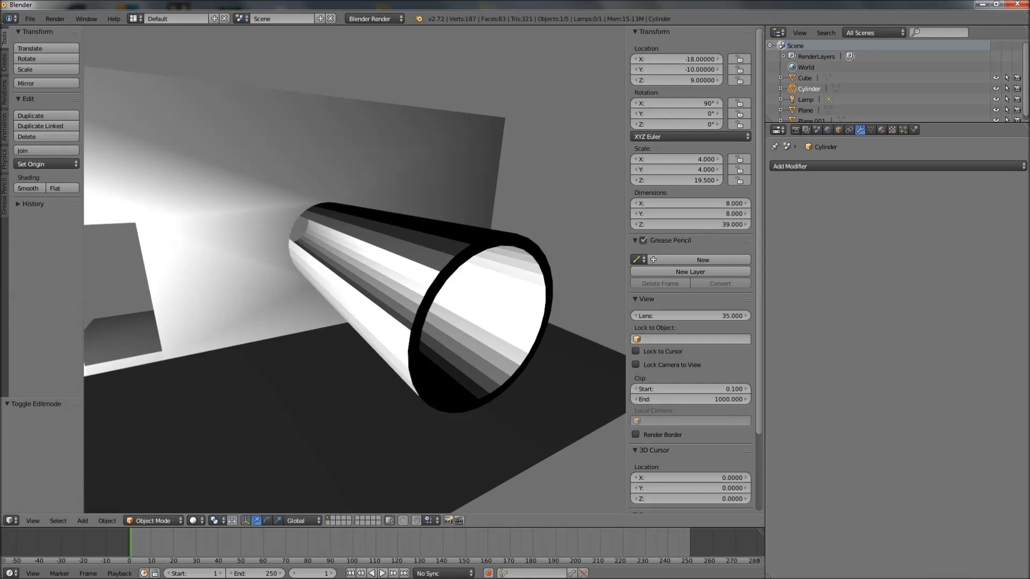
key(shift+z)
mouse_move(346, 281)
middle_down()
mouse_move(316, 267)
mouse_move(346, 284)
mouse_move(321, 315)
mouse_move(329, 299)
mouse_move(356, 317)
middle_up()
key(shift+z)
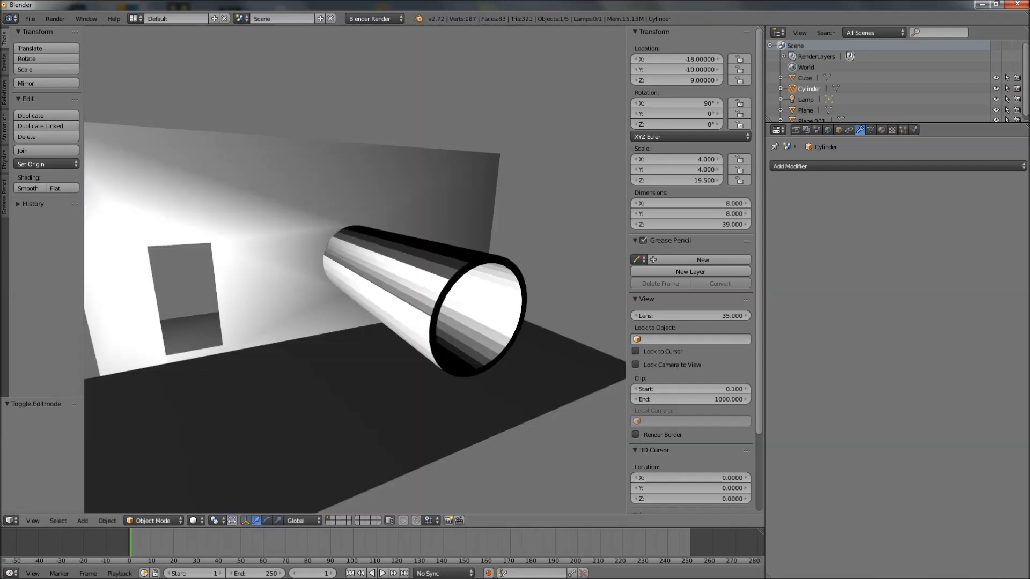
key(shift+z)
mouse_move(334, 292)
middle_down()
mouse_move(353, 298)
mouse_move(333, 289)
mouse_move(345, 274)
mouse_move(373, 321)
mouse_move(347, 273)
mouse_move(381, 300)
mouse_move(306, 317)
middle_up()
scroll(333, 289, up, 5)
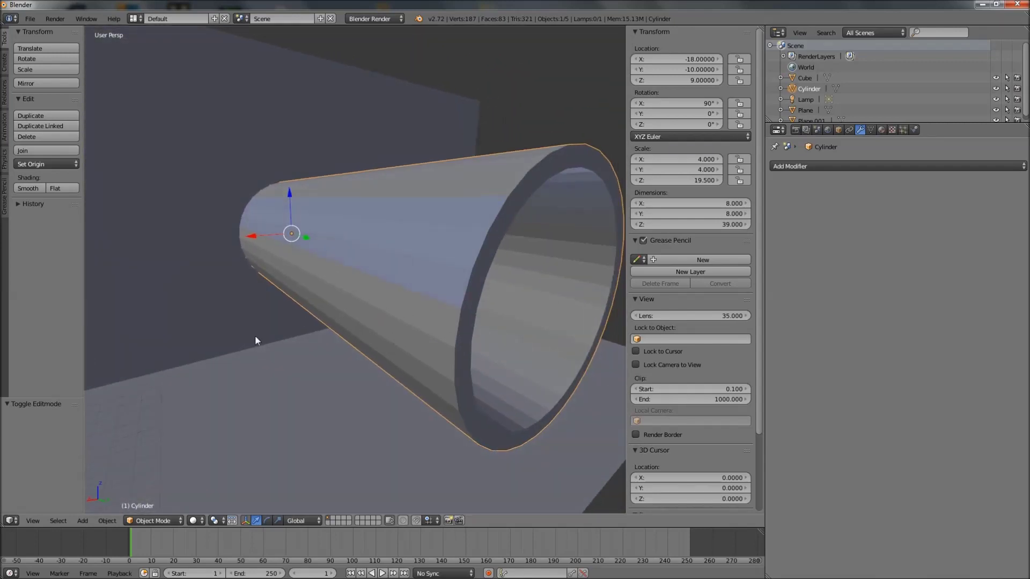
- Reselect the tunnel's three inverted outer faces, flip their normals back and return to Object Mode
click(168, 520)
click(159, 494)
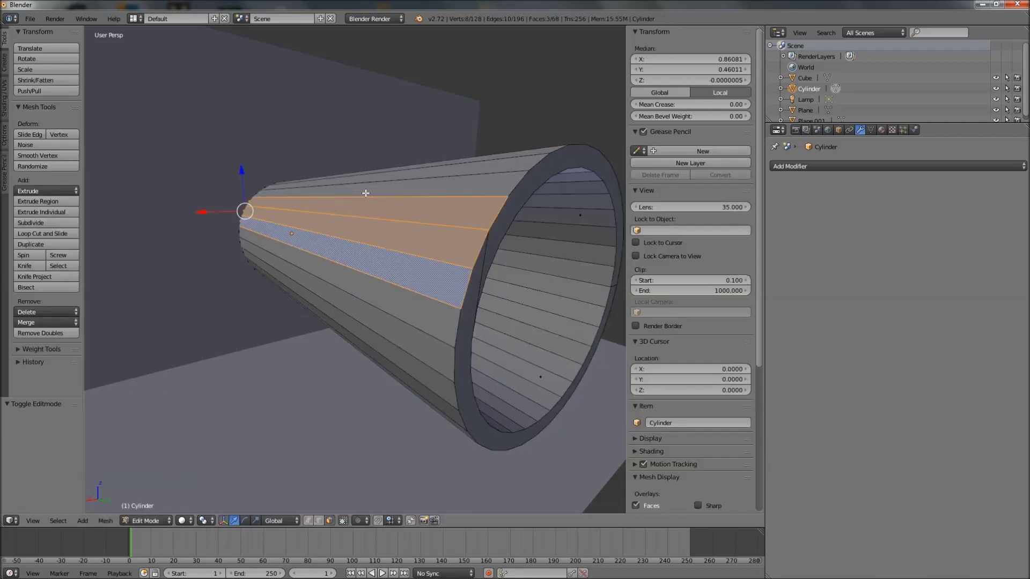
key(a)
middle_drag(391, 220, 331, 296)
right_click(362, 270)
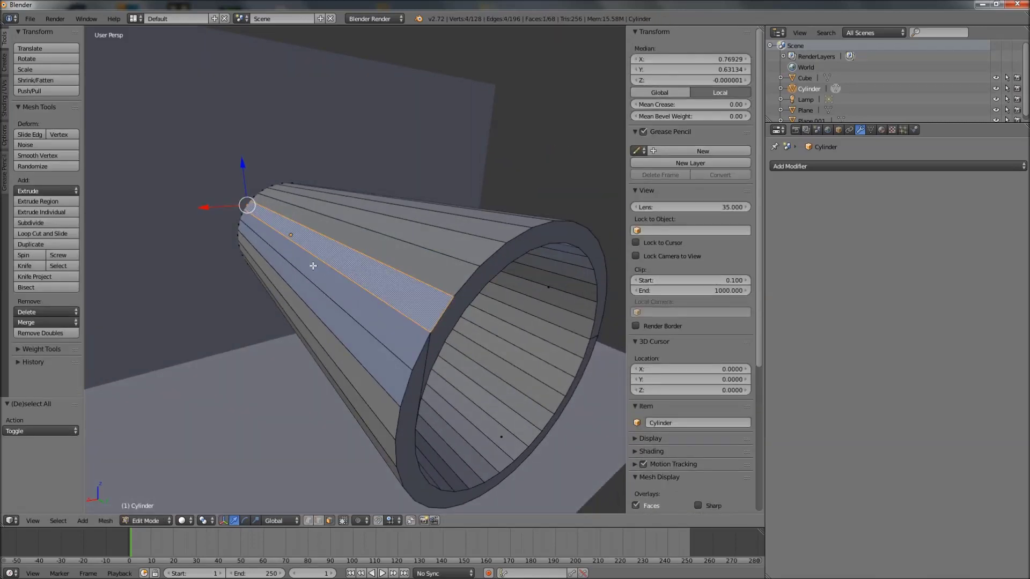
shift+right_click(309, 273)
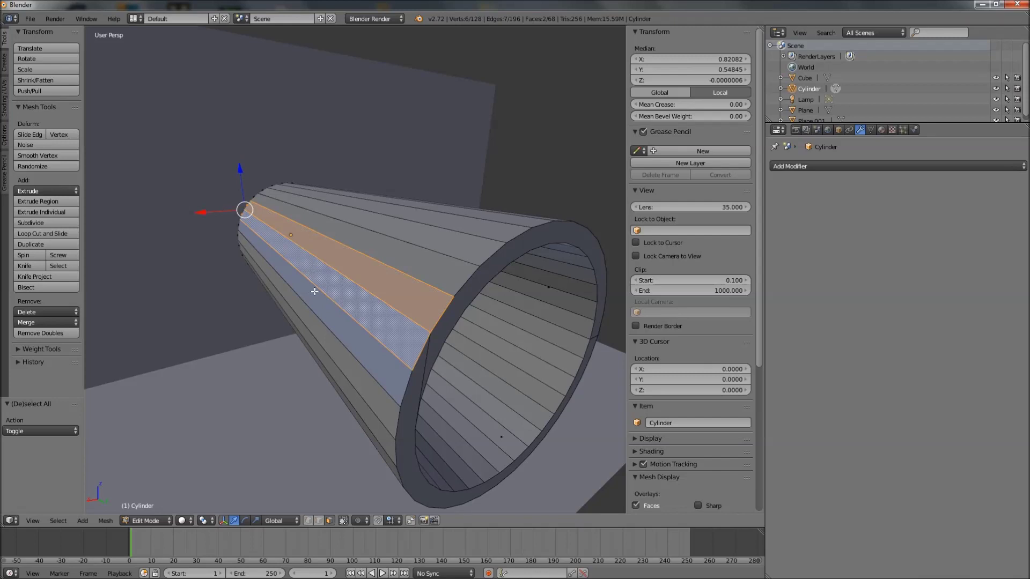
shift+right_click(315, 291)
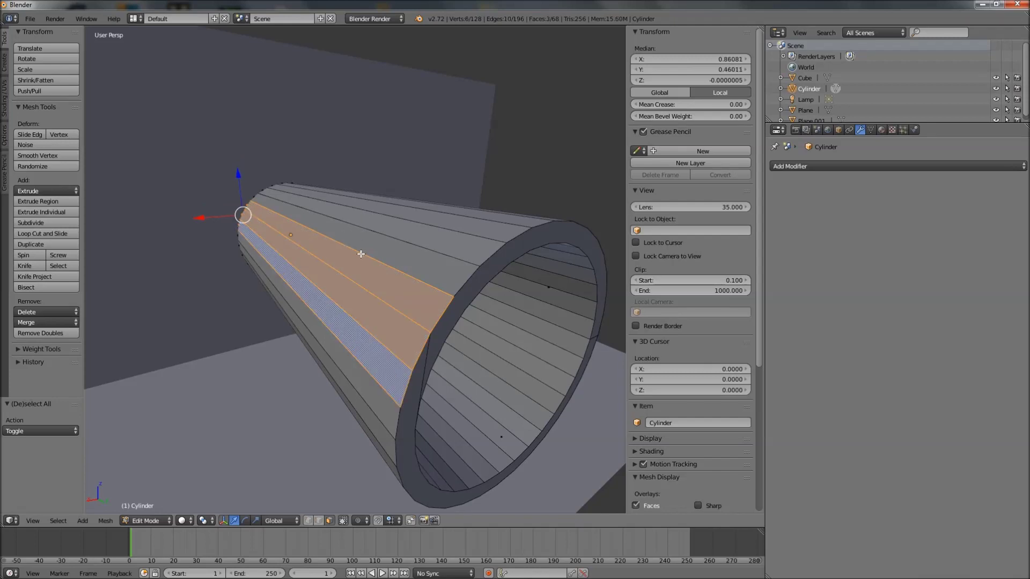
middle_drag(370, 246, 366, 249)
middle_drag(318, 214, 347, 276)
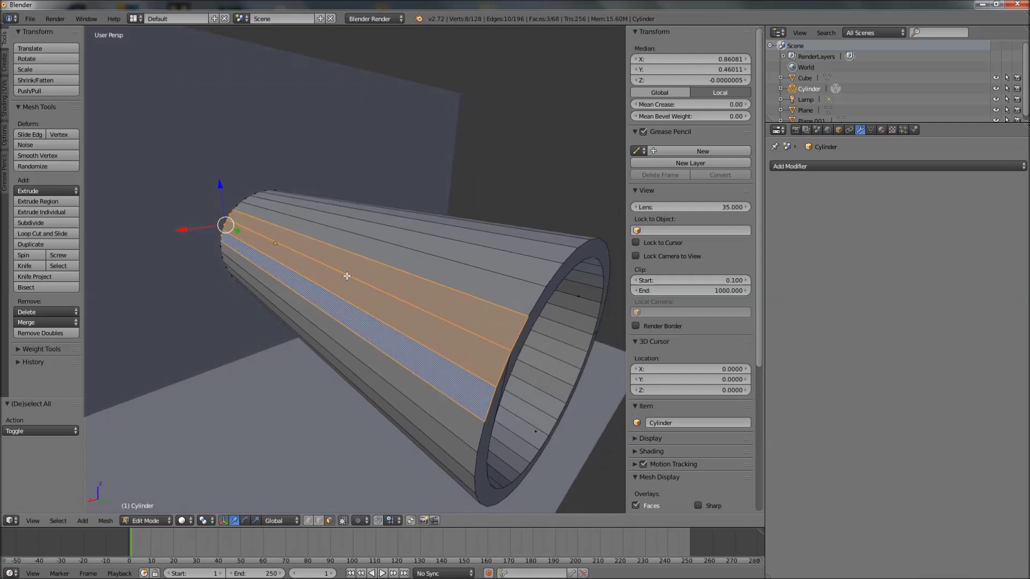
key(w)
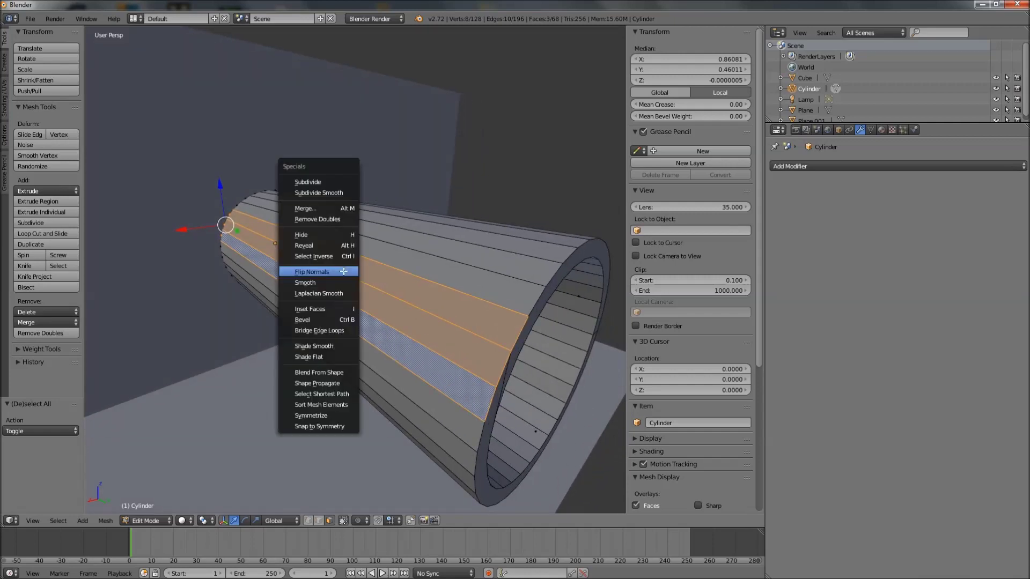
click(314, 272)
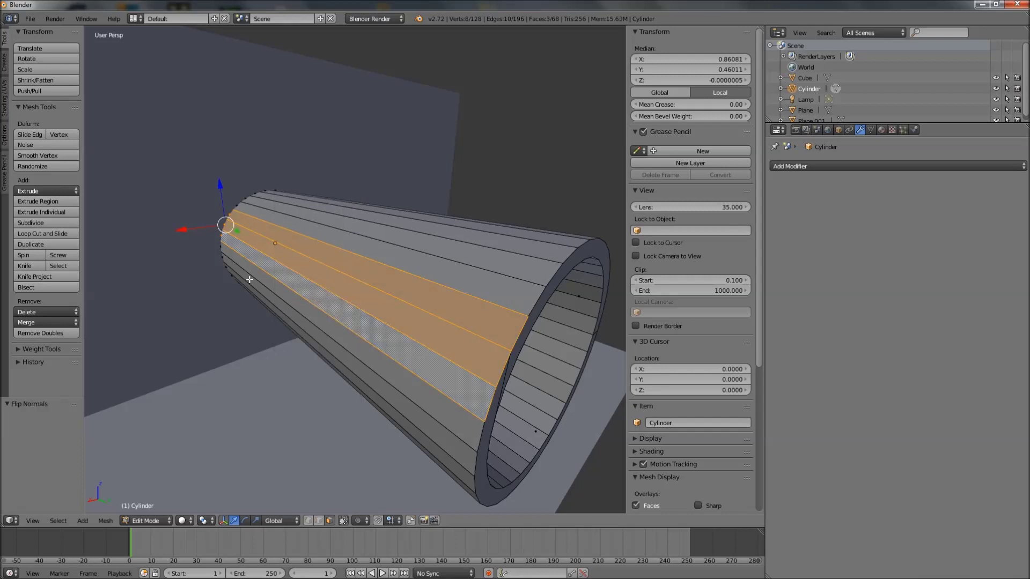
click(159, 521)
click(158, 509)
scroll(256, 267, down, 3)
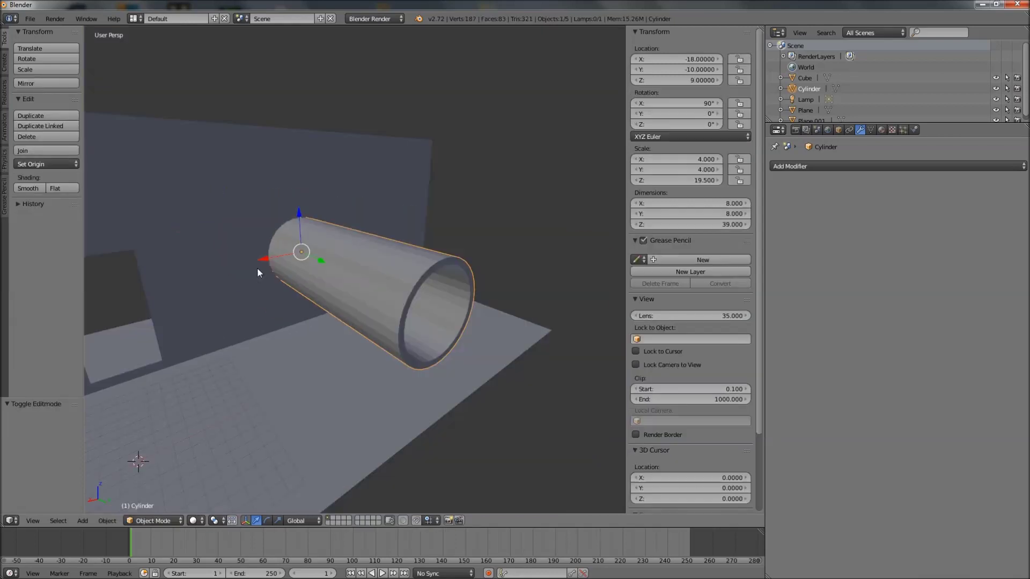
- Select all faces of the wall in Edit Mode, flip their normals and return to Object Mode
middle_drag(257, 267, 313, 239)
right_click(265, 241)
scroll(264, 245, down, 3)
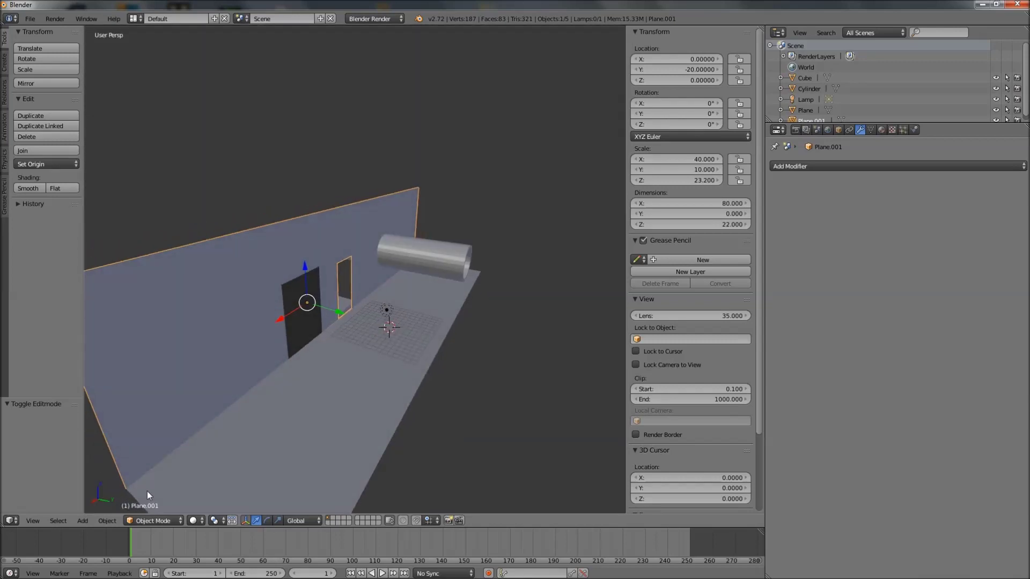
click(152, 521)
click(153, 500)
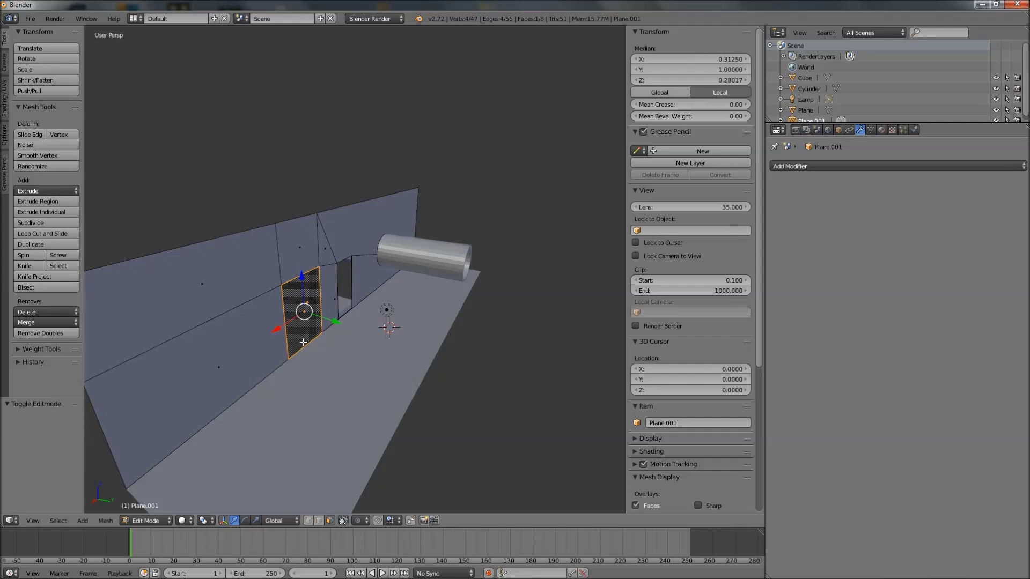
key(a)
key(a)
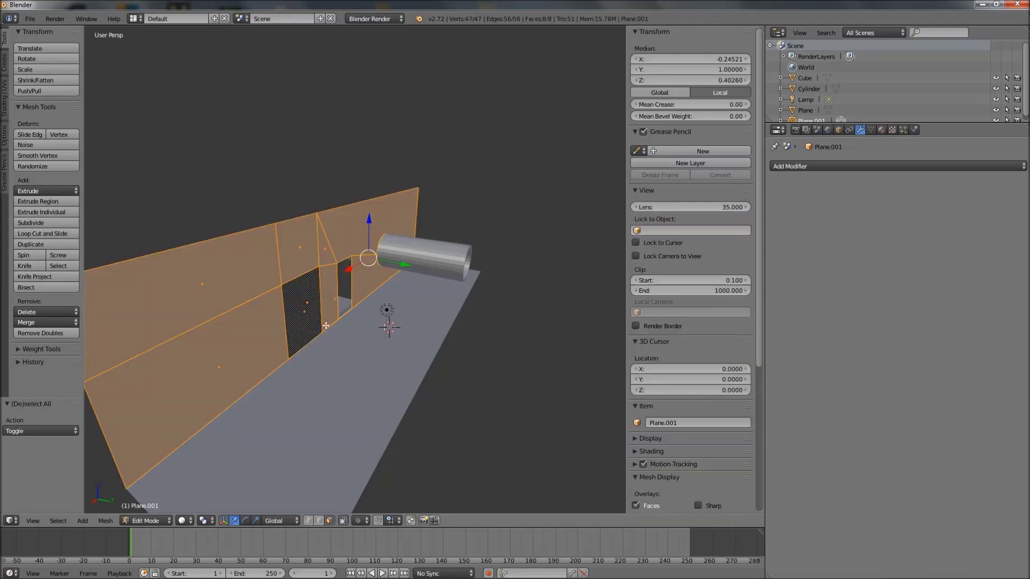
key(w)
click(324, 326)
click(156, 522)
key(Tab)
- Check the fully flipped wall in the rendered display from both sides
key(shift+z)
key(shift+z)
mouse_move(269, 322)
middle_down()
mouse_move(384, 328)
mouse_move(398, 348)
middle_up()
key(shift+z)
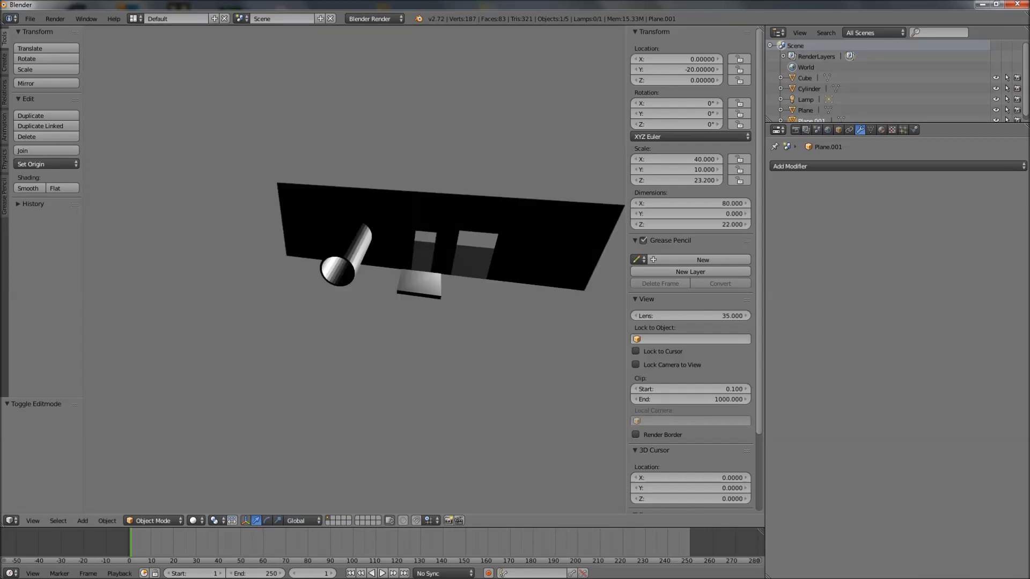
key(shift+z)
mouse_move(398, 347)
middle_down()
mouse_move(353, 314)
mouse_move(324, 311)
mouse_move(314, 329)
mouse_move(394, 318)
middle_up()
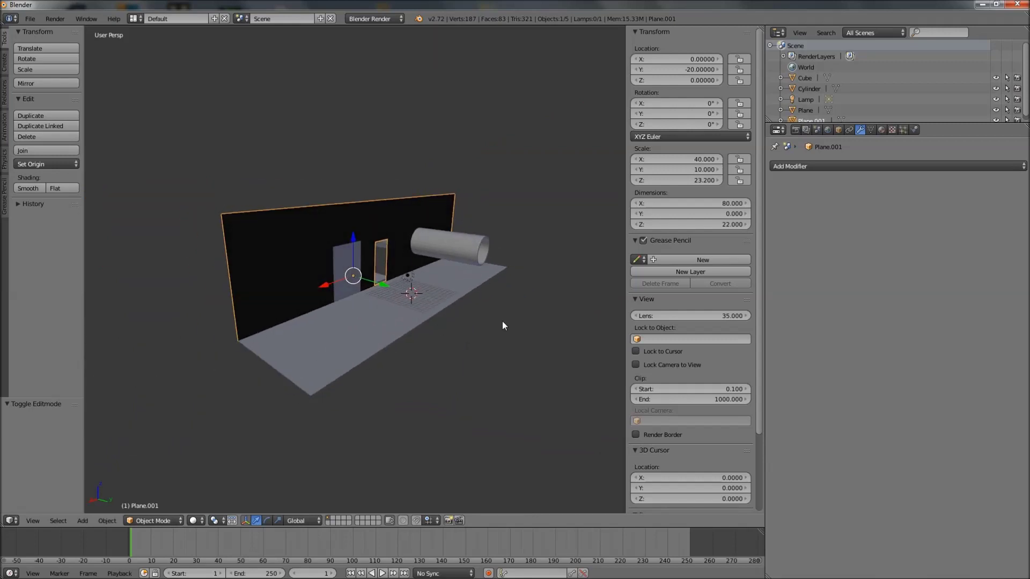
- Switch to the Partie 7.txt notes in Notepad to view the list of tutorial parts
mouse_move(169, 575)
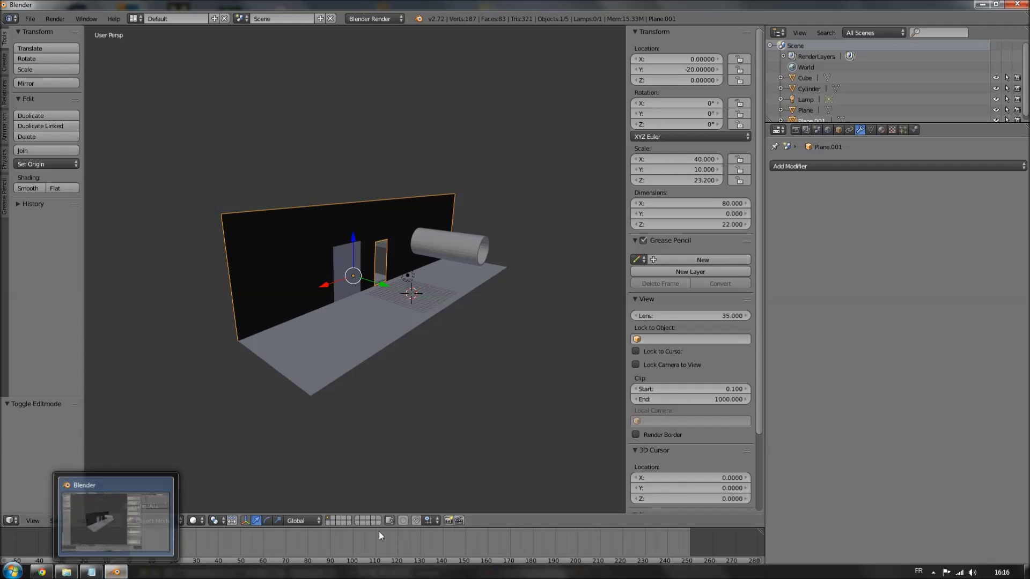
mouse_move(378, 361)
middle_down()
mouse_move(401, 375)
mouse_move(378, 369)
middle_up()
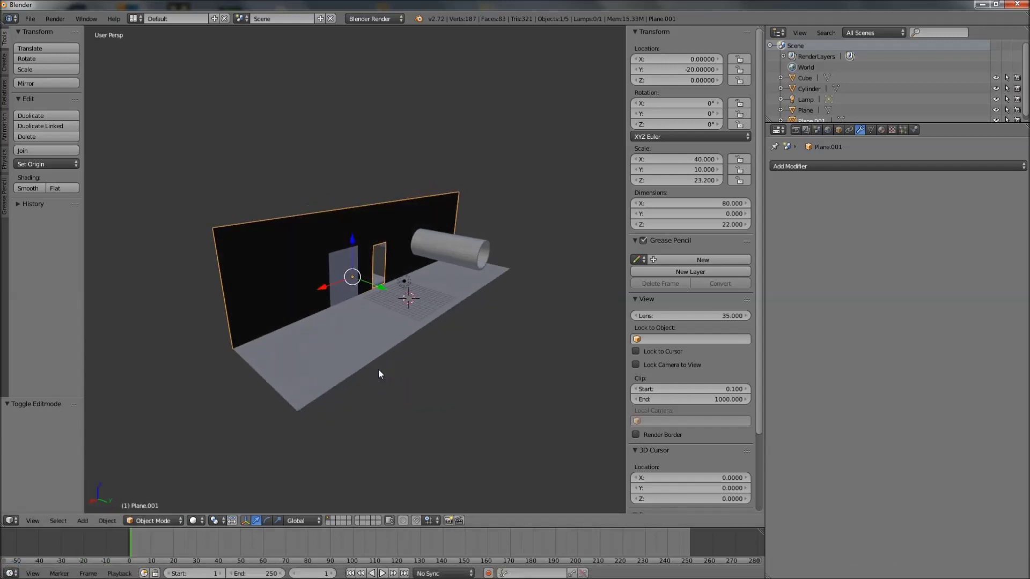
click(92, 571)
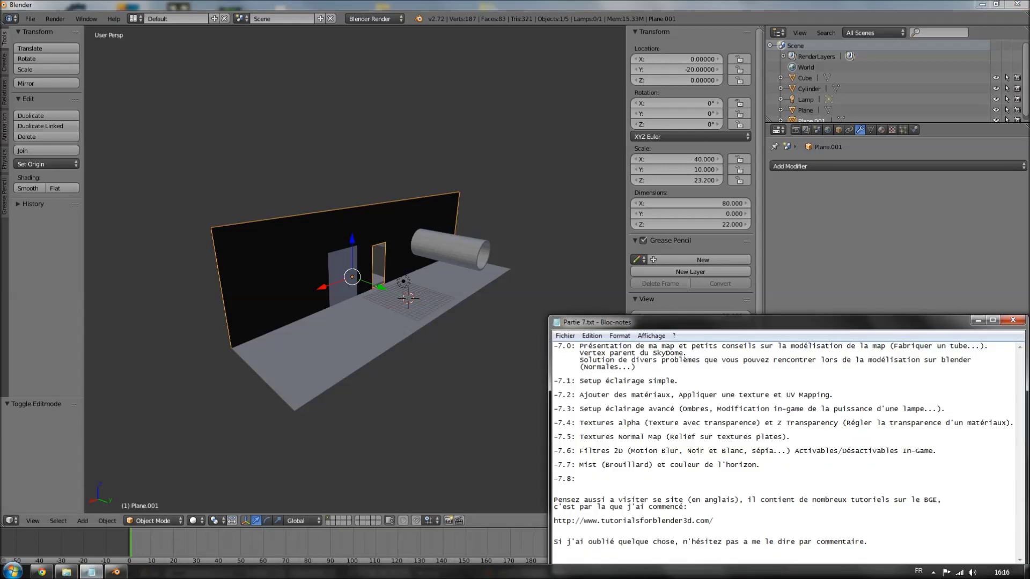